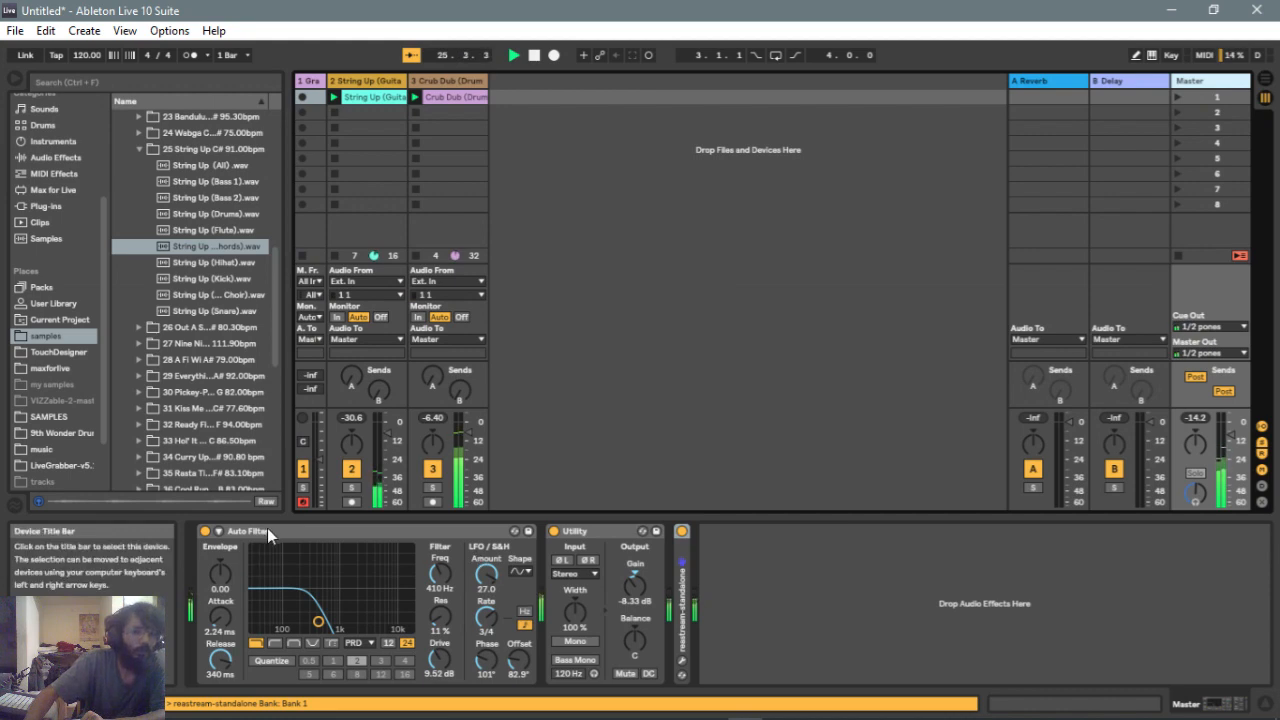
# Reset the Auto Filter's LFO Amount, Rate, Phase and Offset to their defaults
pyautogui.click(321, 621)
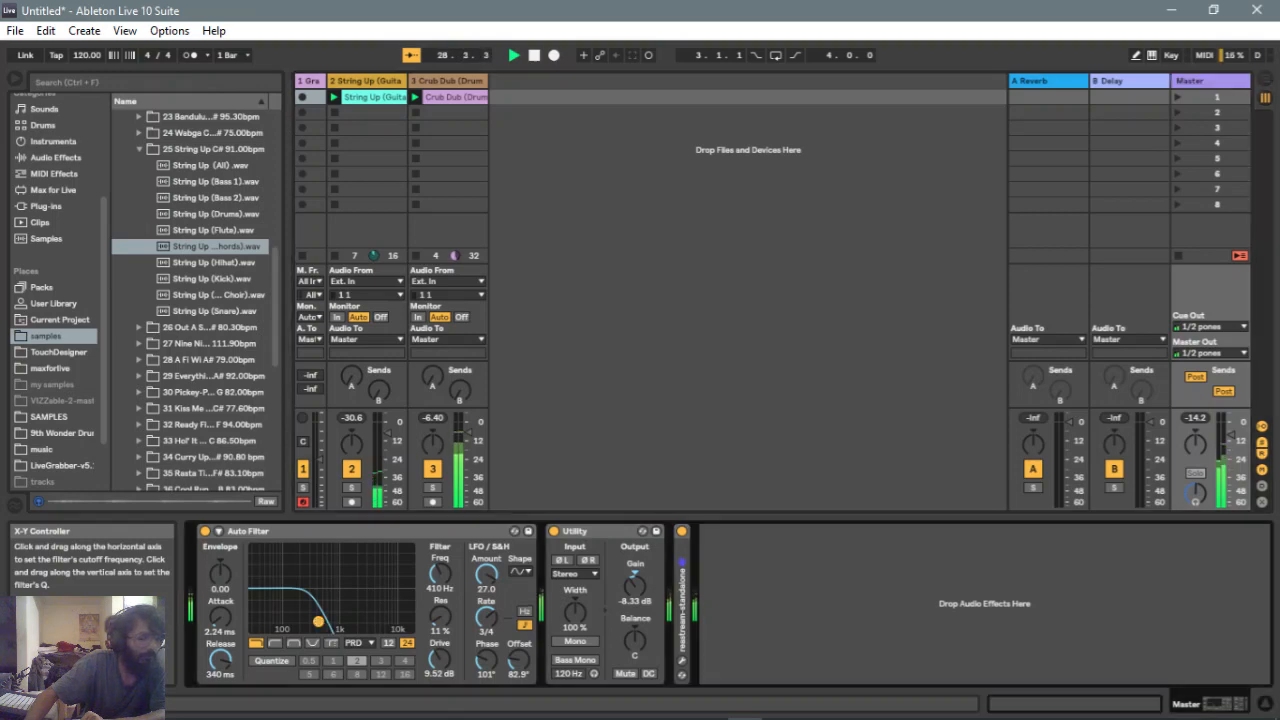
pyautogui.doubleClick(488, 572)
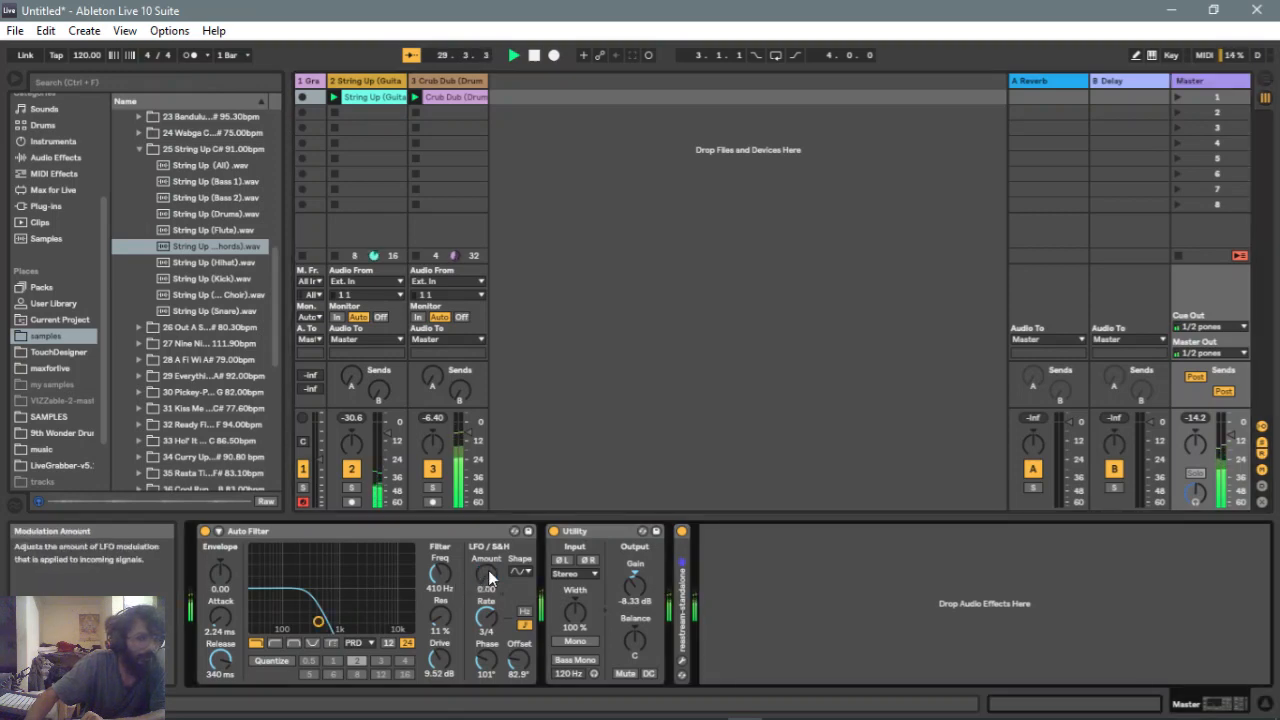
pyautogui.doubleClick(487, 619)
pyautogui.doubleClick(486, 661)
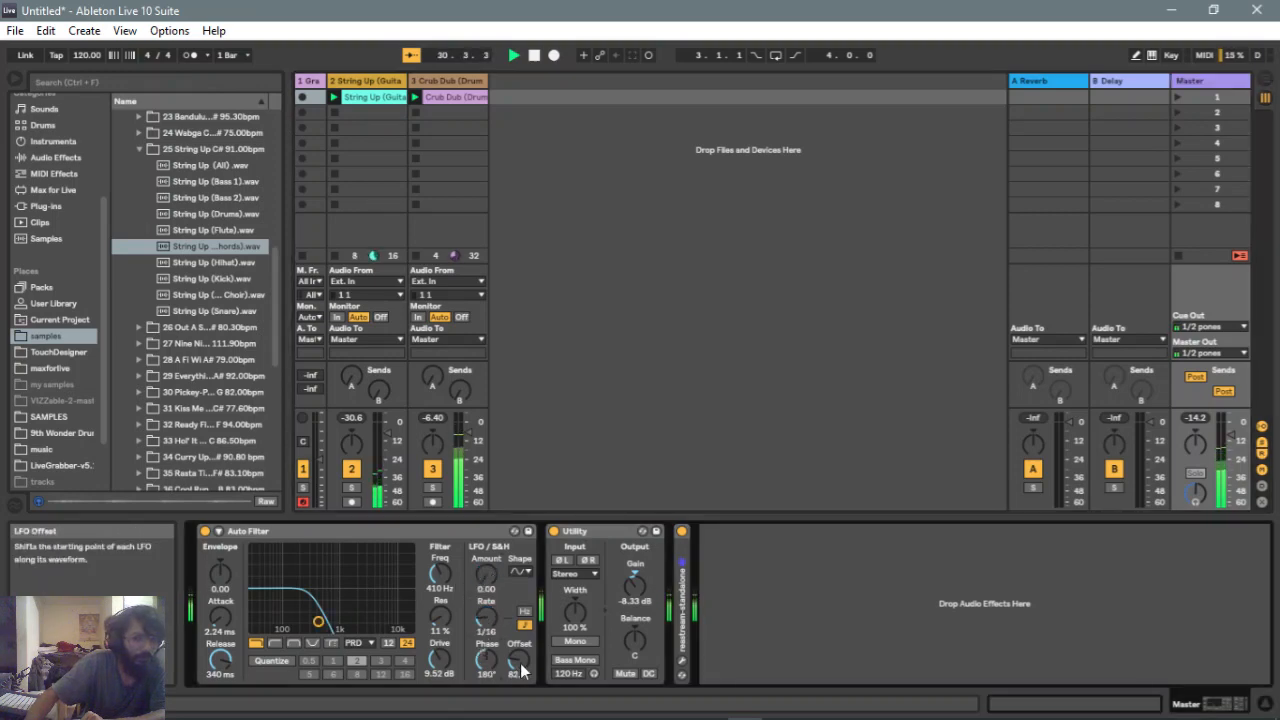
pyautogui.doubleClick(518, 661)
# Reset the filter frequency and resonance, then move the cutoff up to about 18.5 kHz
pyautogui.doubleClick(440, 573)
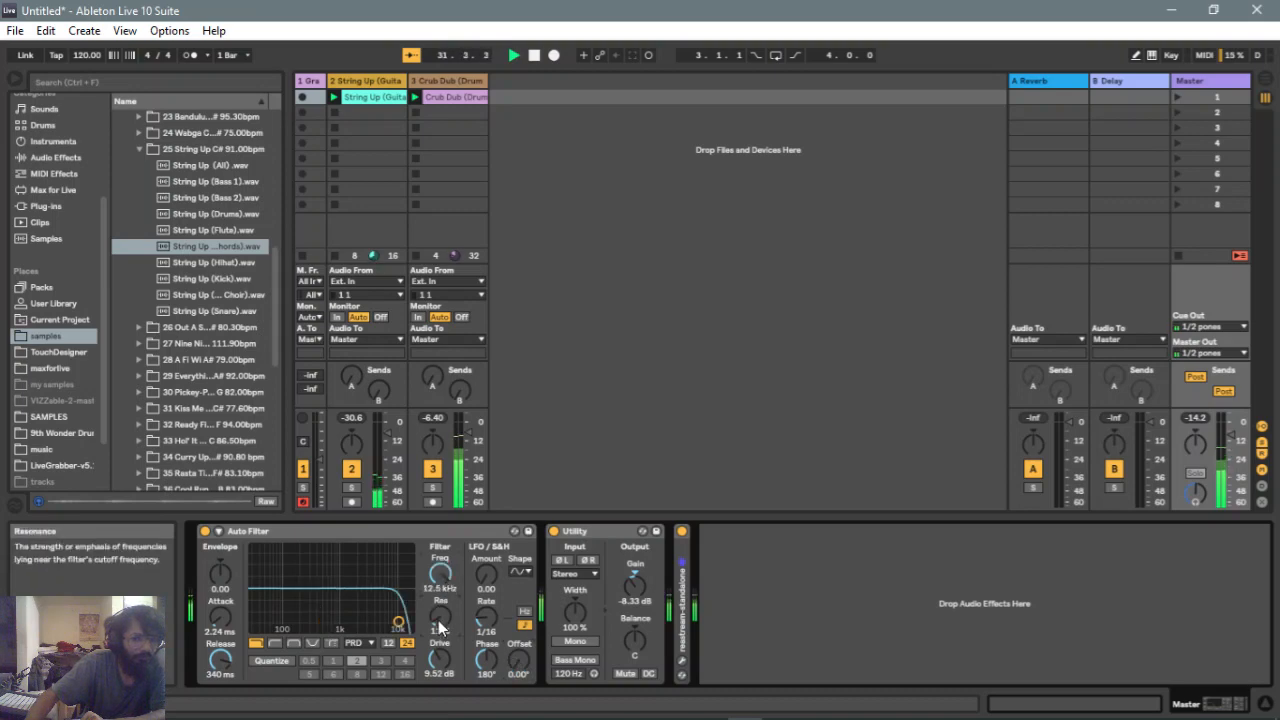
pyautogui.doubleClick(438, 620)
pyautogui.moveTo(399, 627); pyautogui.dragTo(408, 628)
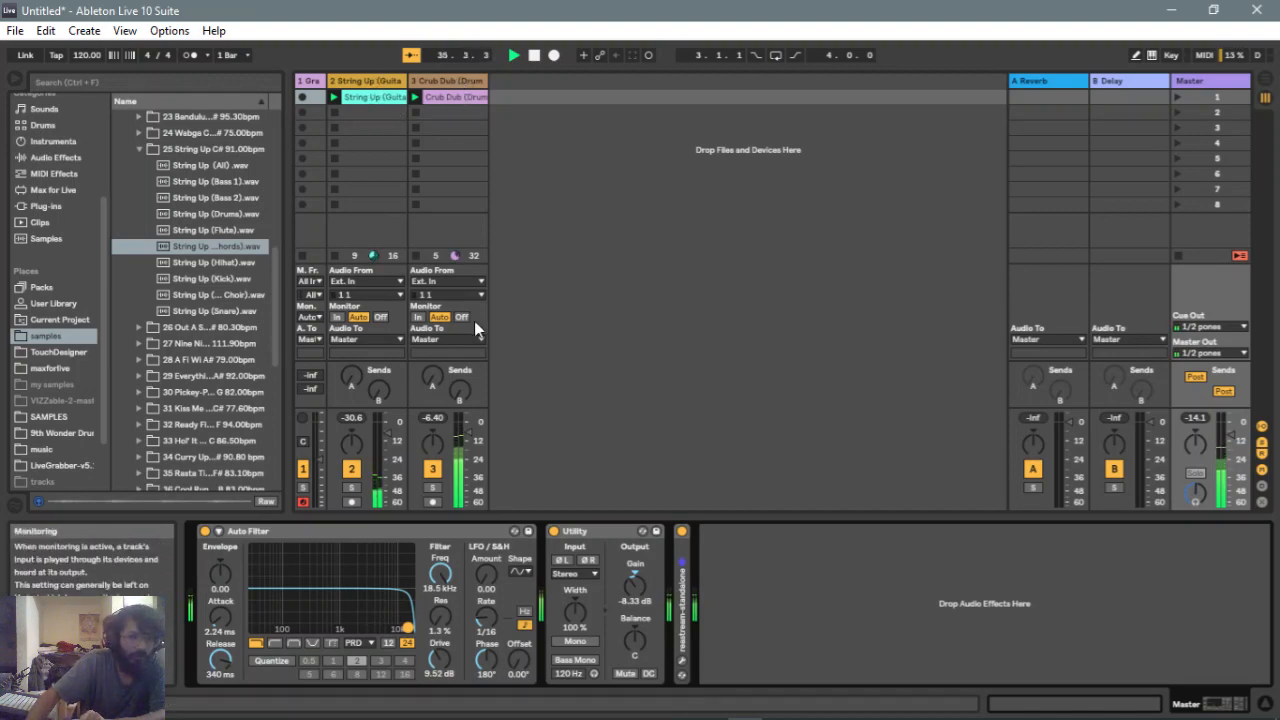
# Raise track 3's volume to -3.00 dB and reset the Utility gain to 0.00 dB
pyautogui.moveTo(466, 440); pyautogui.dragTo(466, 420)
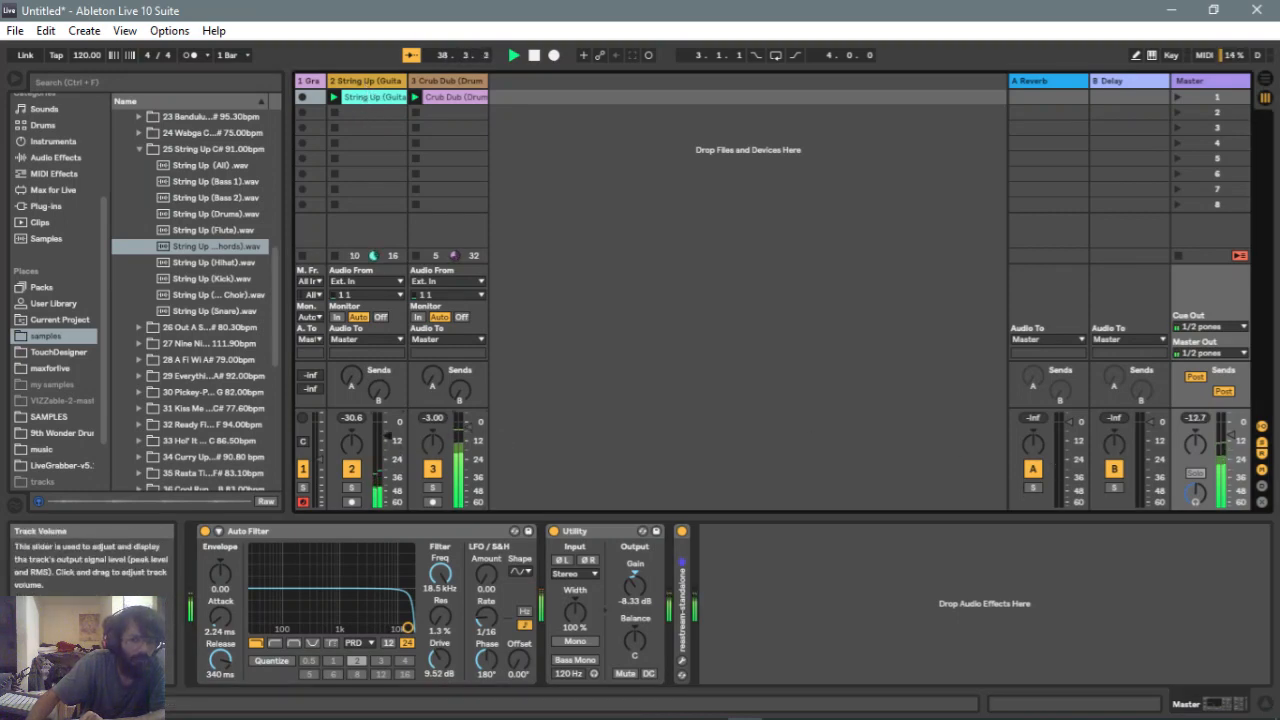
pyautogui.doubleClick(635, 593)
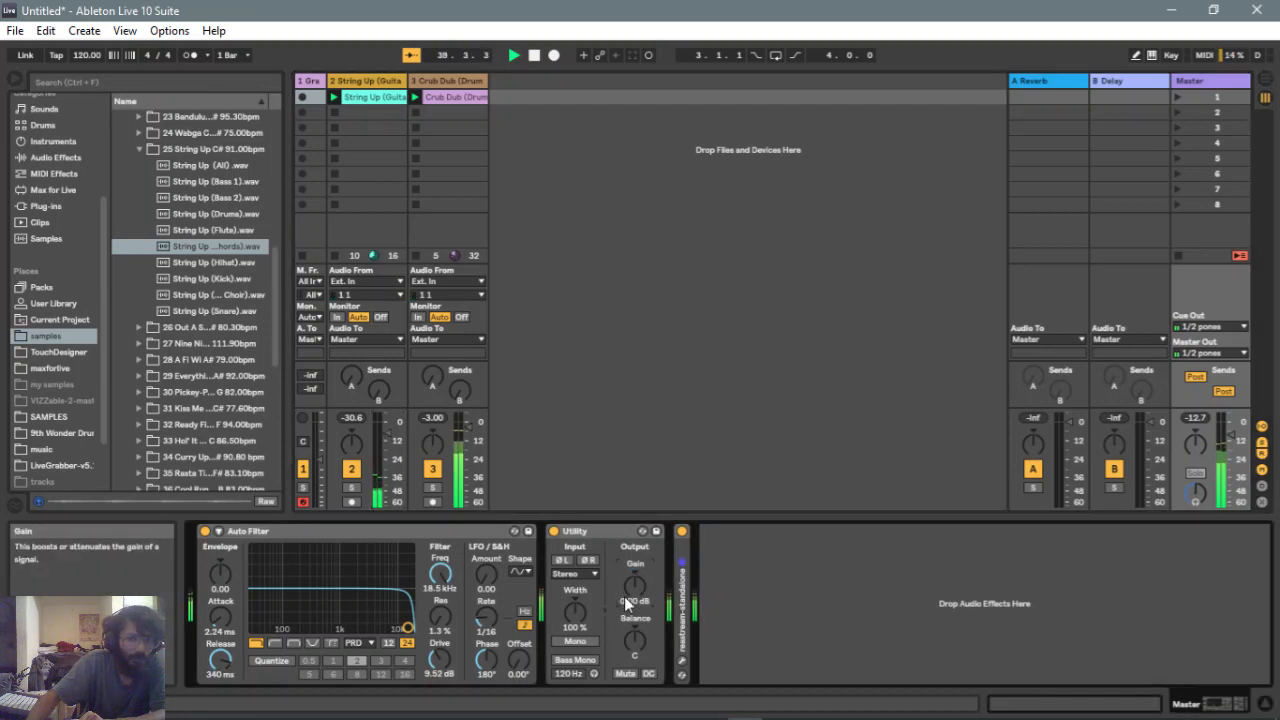
# Reset the Auto Filter's Drive to 0.00 dB and set its circuit type to Clean
pyautogui.doubleClick(443, 660)
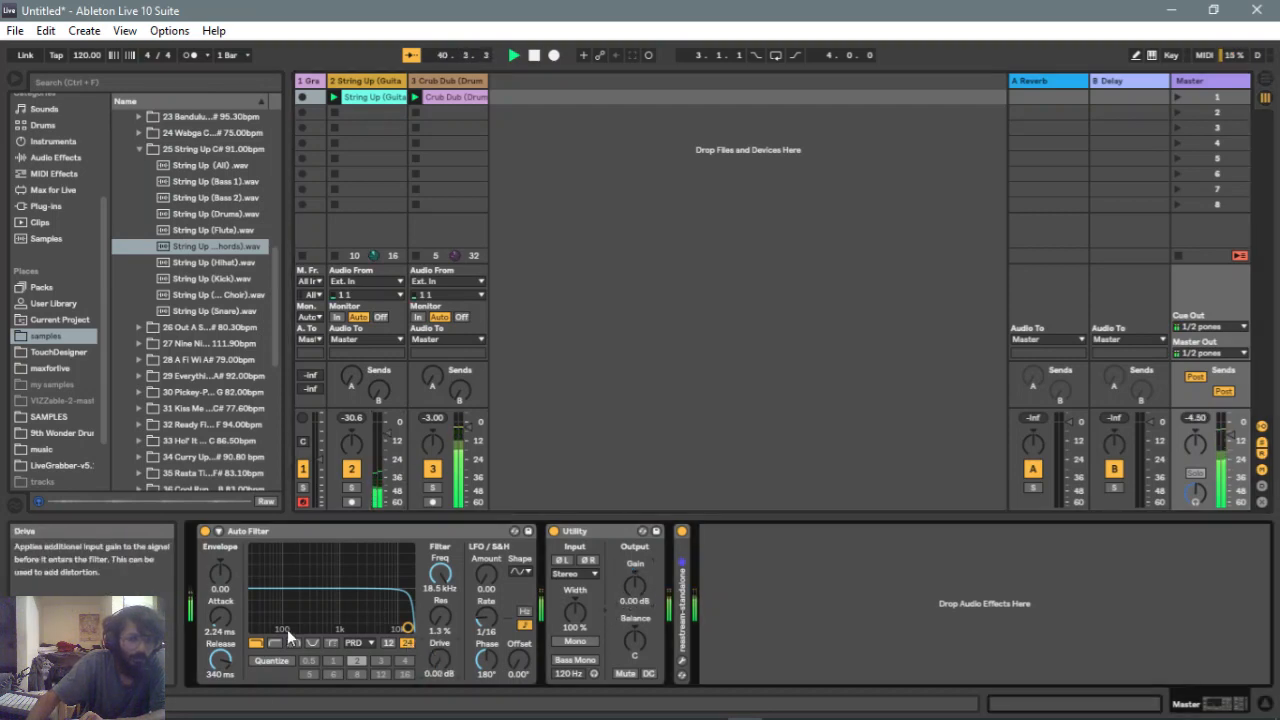
pyautogui.click(360, 644)
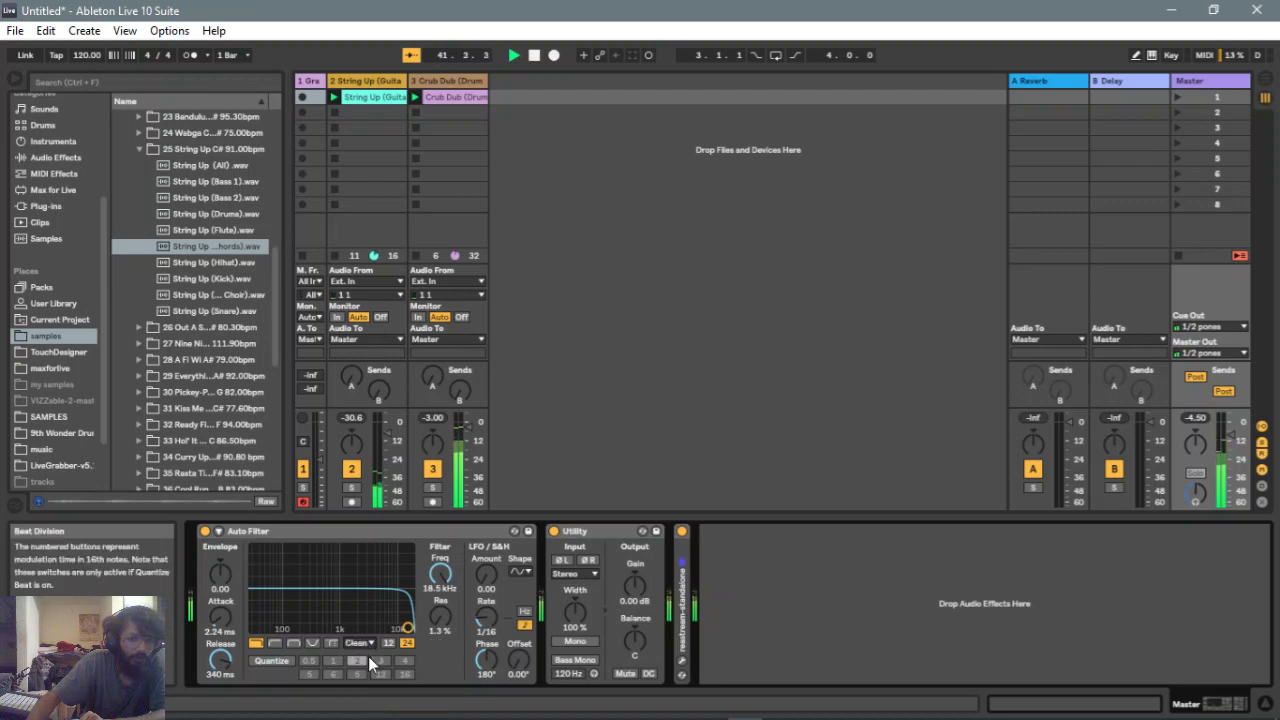
pyautogui.click(362, 656)
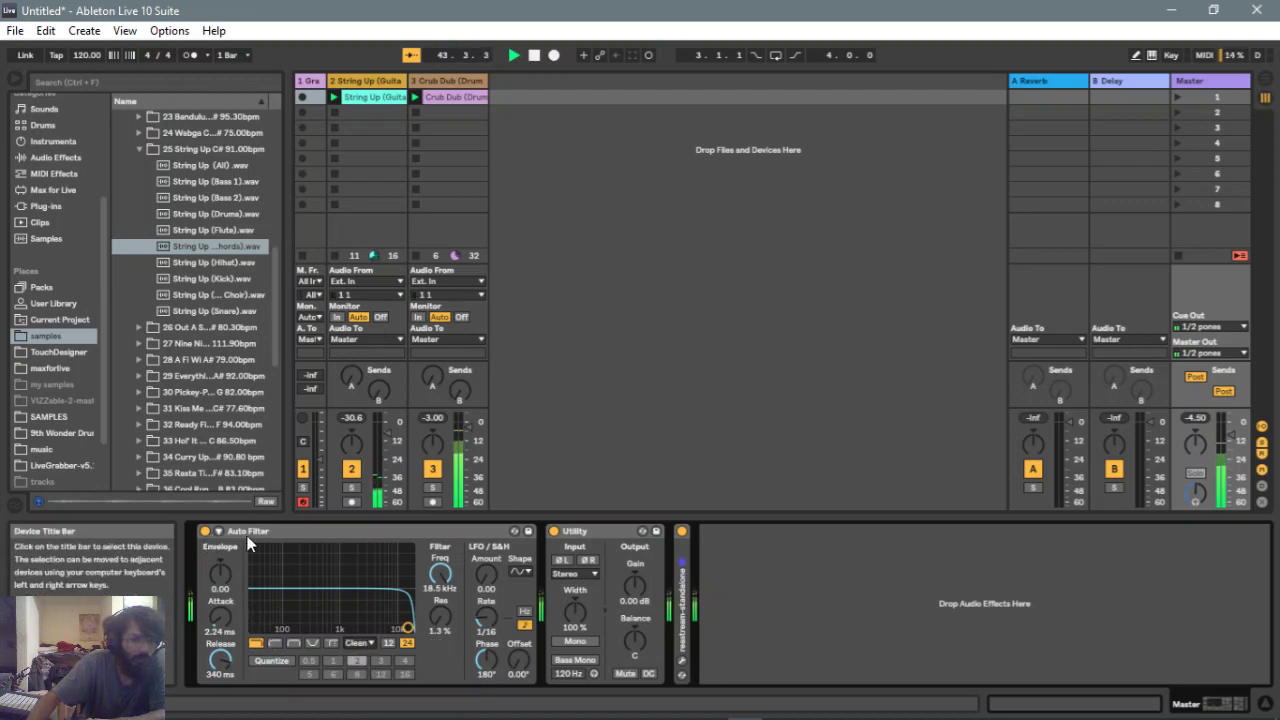
# Browse Audio Effects, expand Auto Filter, and load the Auto Filter.adv preset onto the String Up track
pyautogui.click(53, 158)
pyautogui.scroll(10, 174, 368)
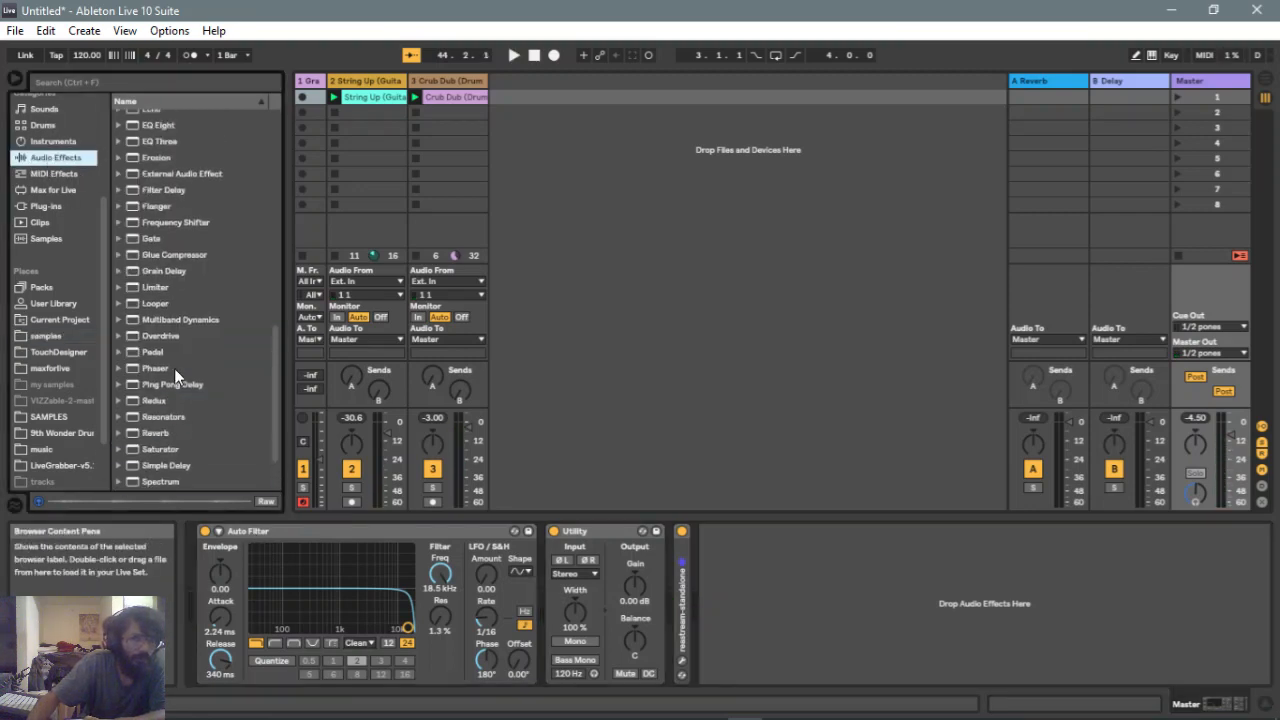
pyautogui.scroll(3, 174, 367)
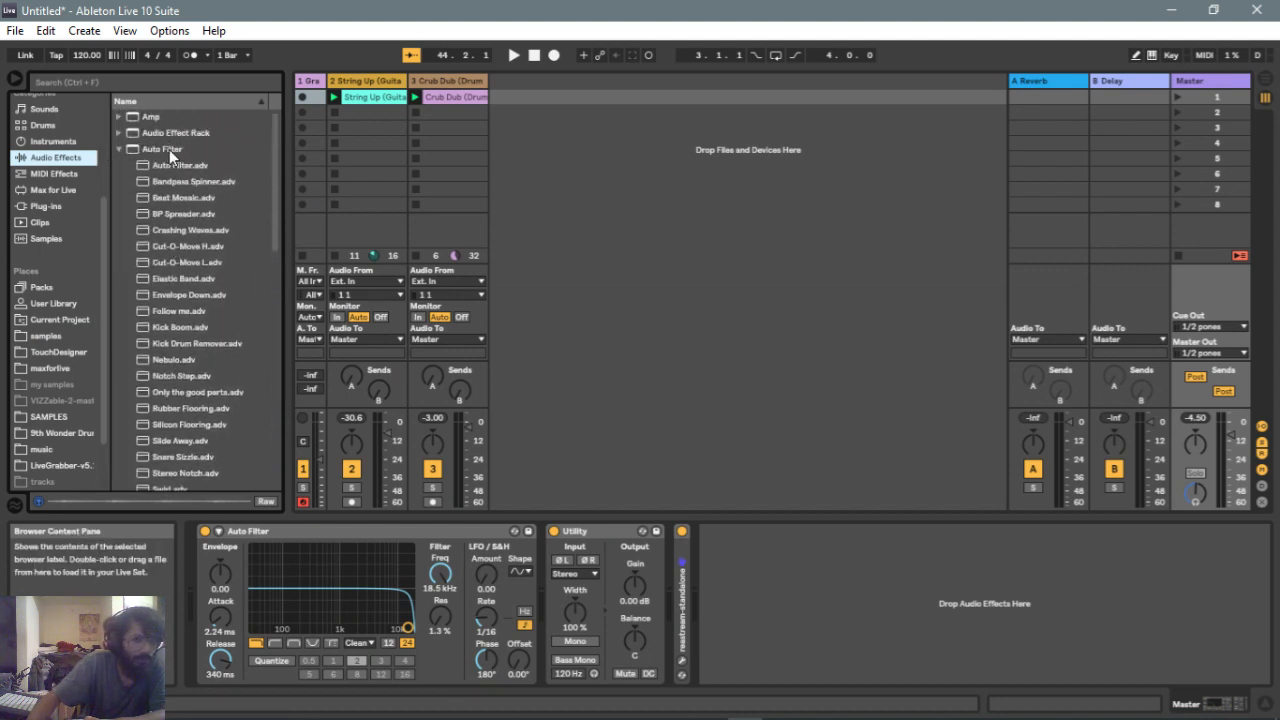
pyautogui.scroll(-4, 167, 399)
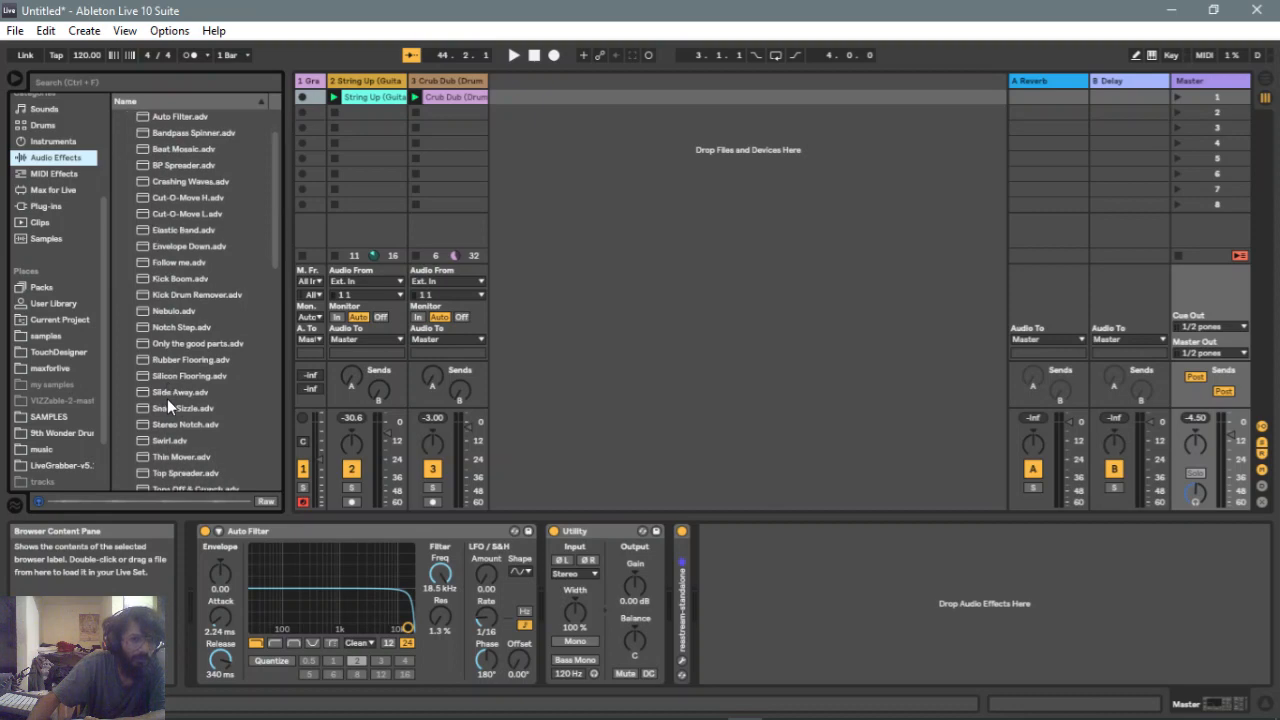
pyautogui.scroll(4, 167, 402)
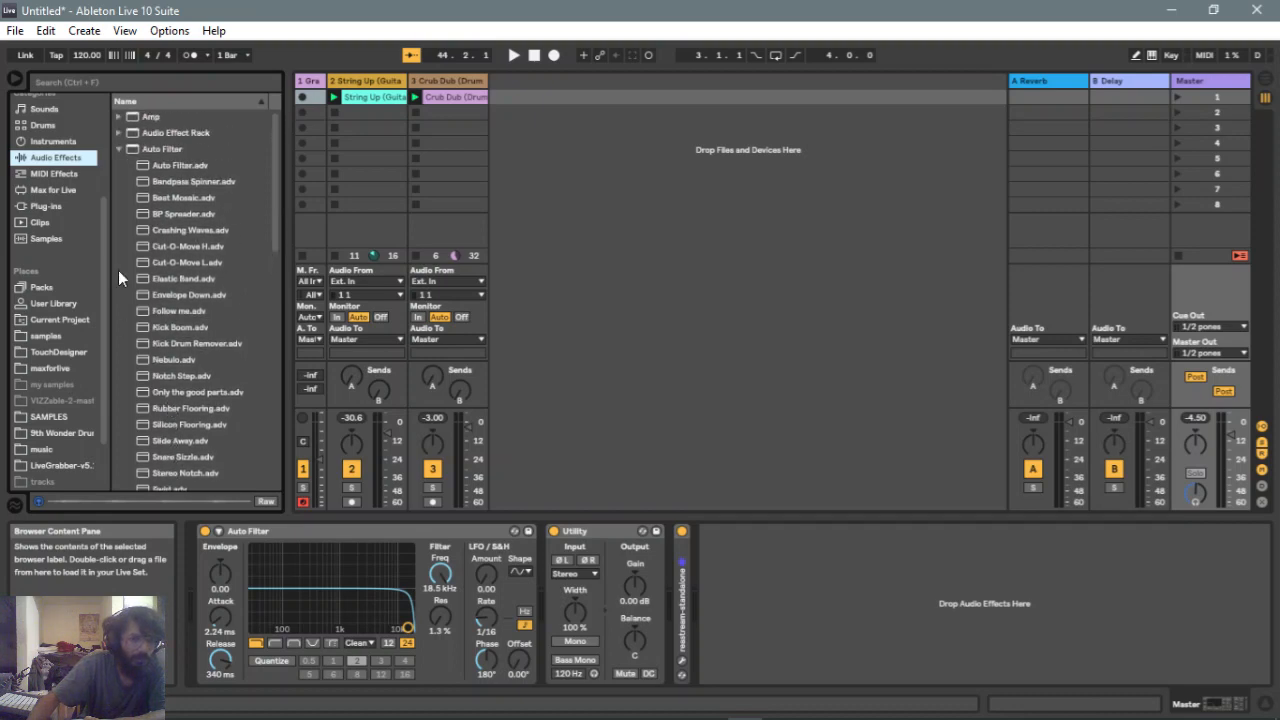
pyautogui.click(165, 149)
pyautogui.click(168, 164)
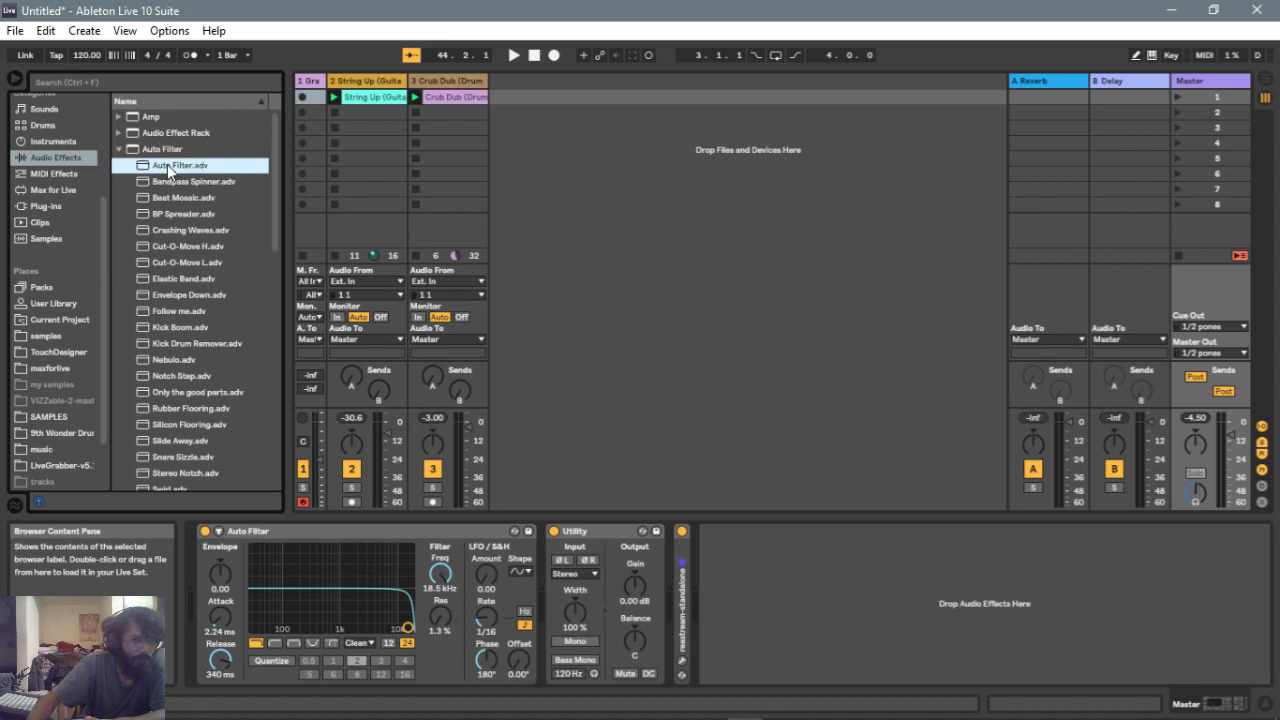
pyautogui.moveTo(167, 164); pyautogui.dragTo(355, 161)
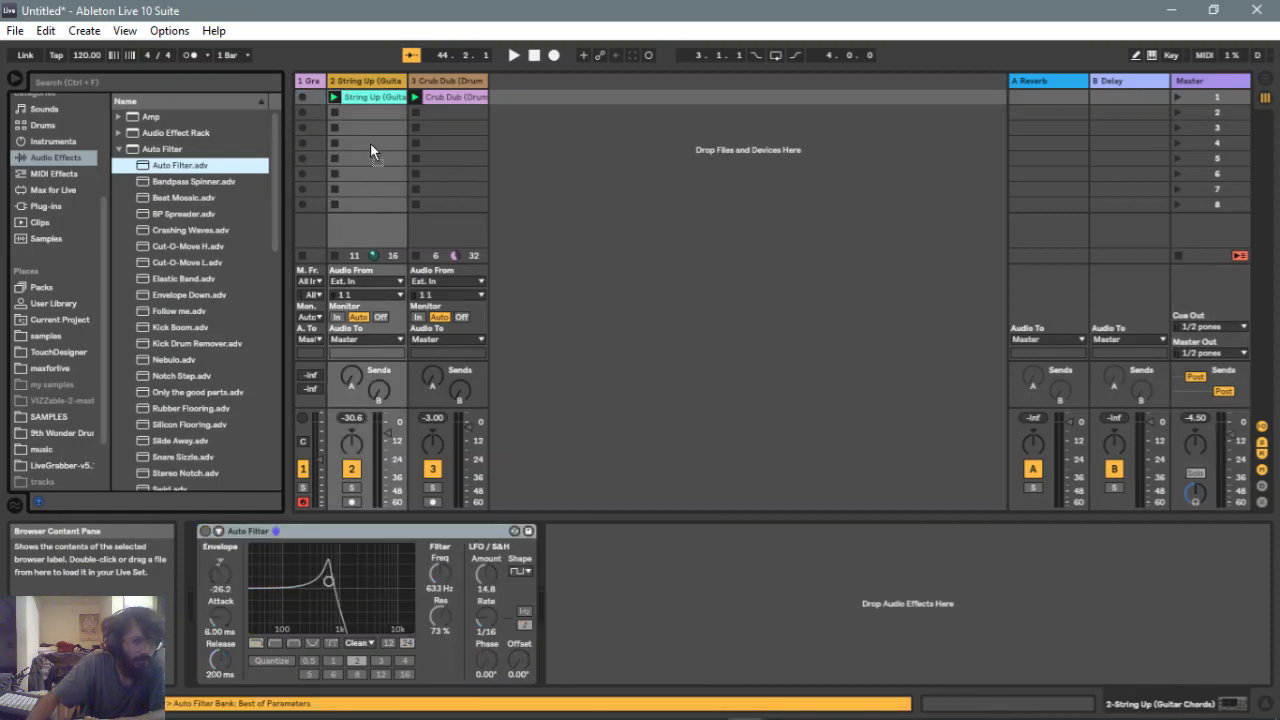
# Insert a new audio track and delete the Auto Filter device shown in the device view
pyautogui.click(449, 150)
pyautogui.hotkey('ctrl', 't')
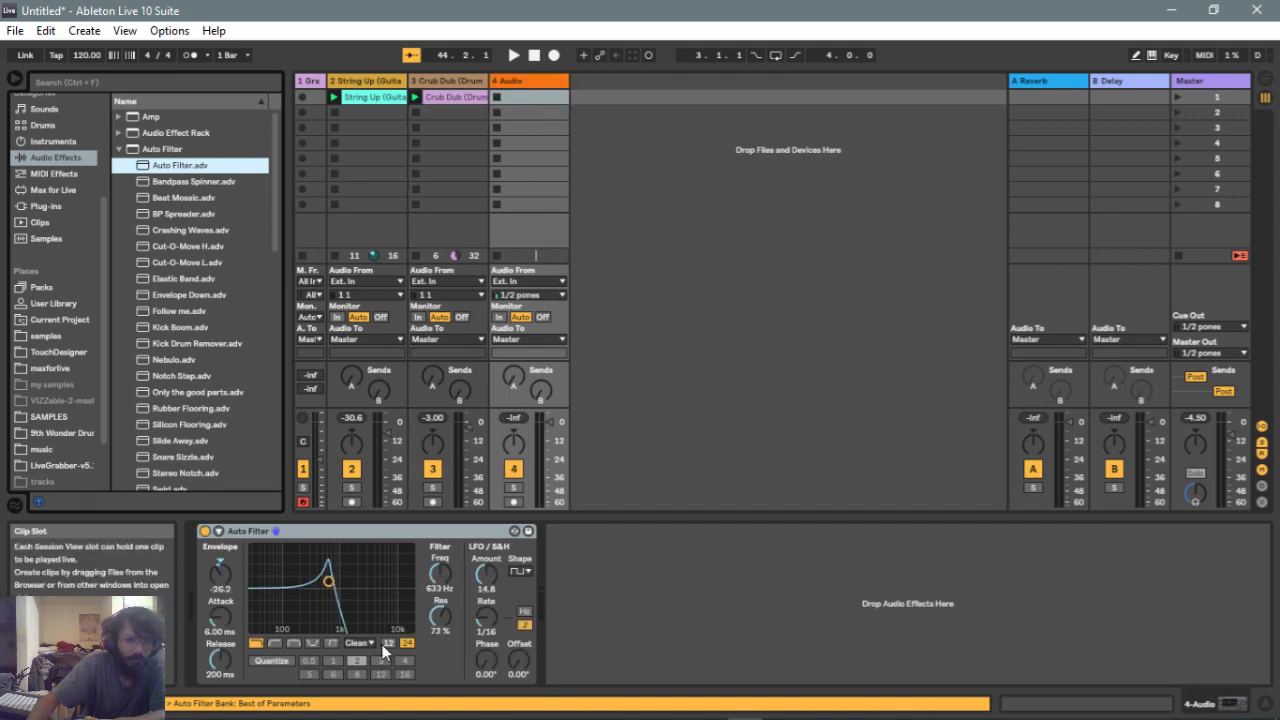
pyautogui.rightClick(382, 539)
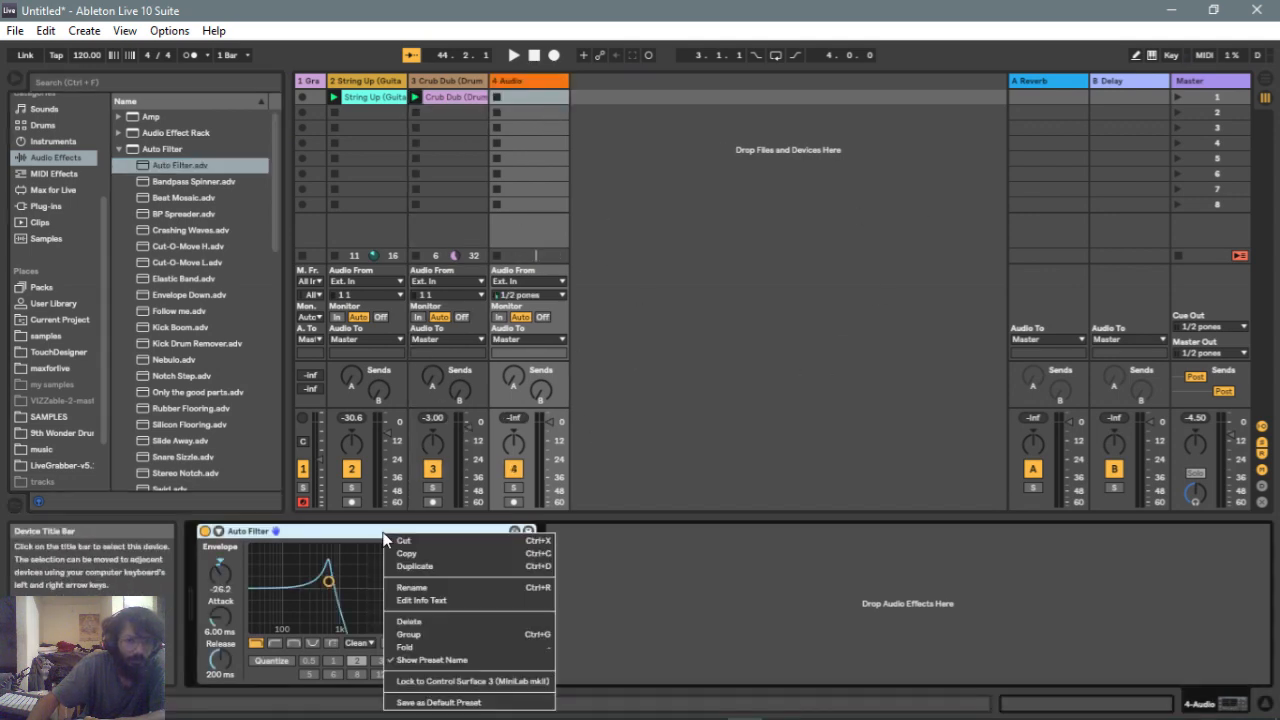
pyautogui.click(415, 621)
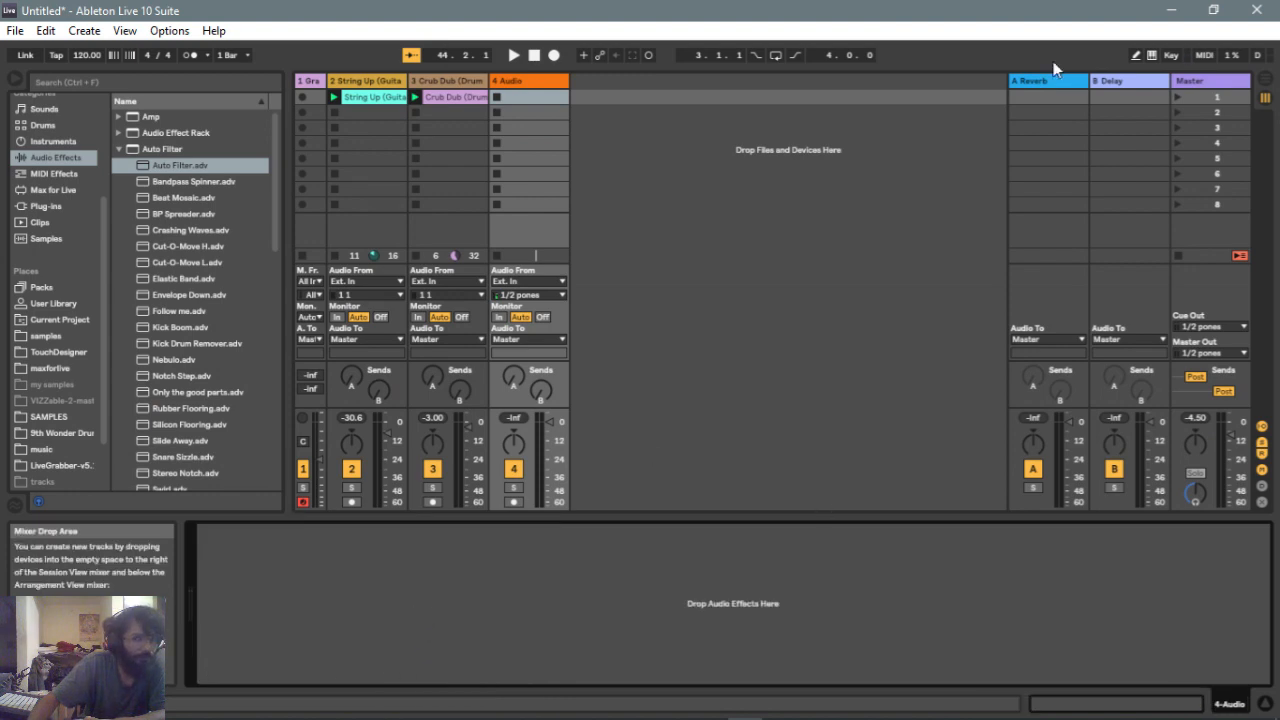
# Select the Master track to view its device chain, toggling the Info View off and back on
pyautogui.click(1194, 92)
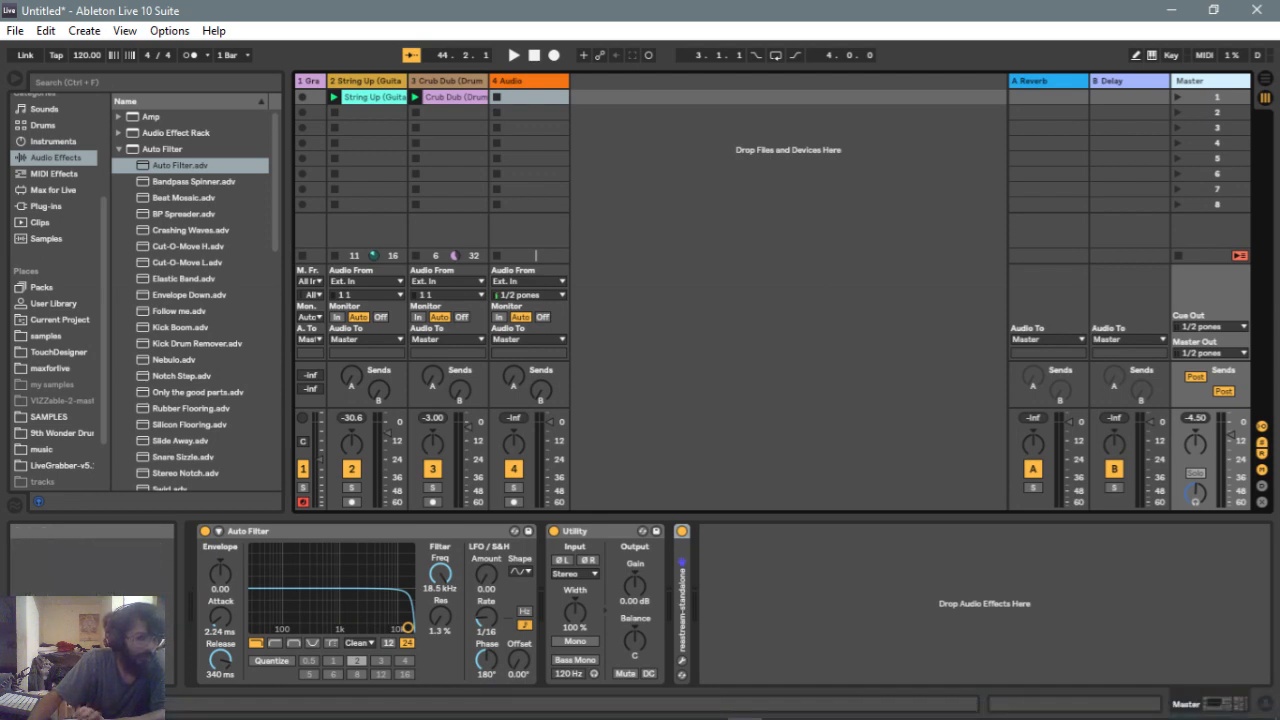
pyautogui.click(38, 502)
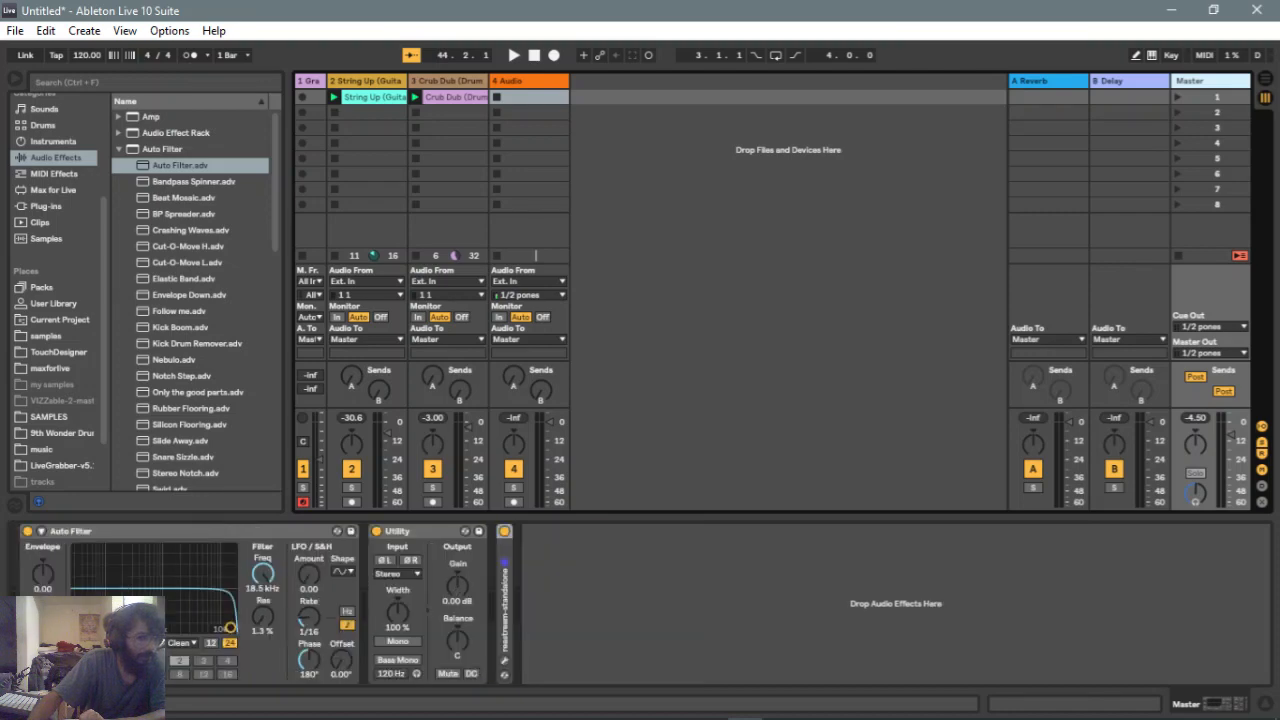
pyautogui.click(38, 502)
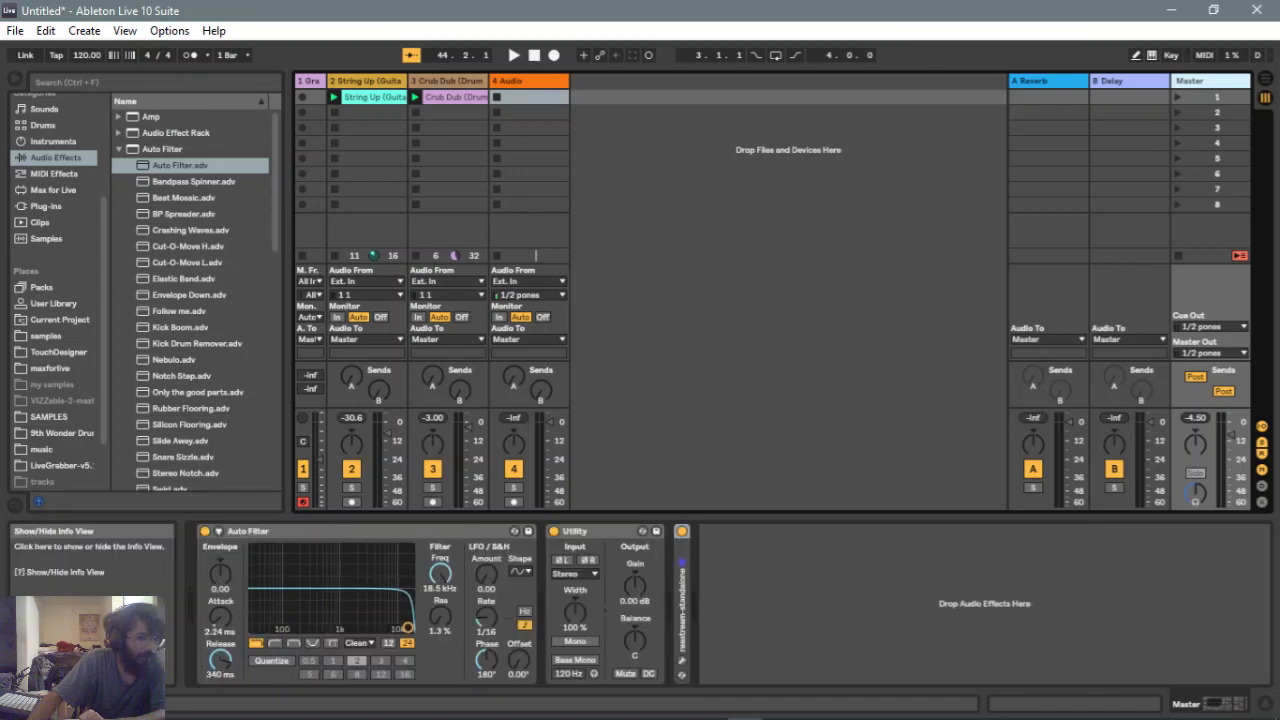
pyautogui.click(15, 82)
pyautogui.click(15, 82)
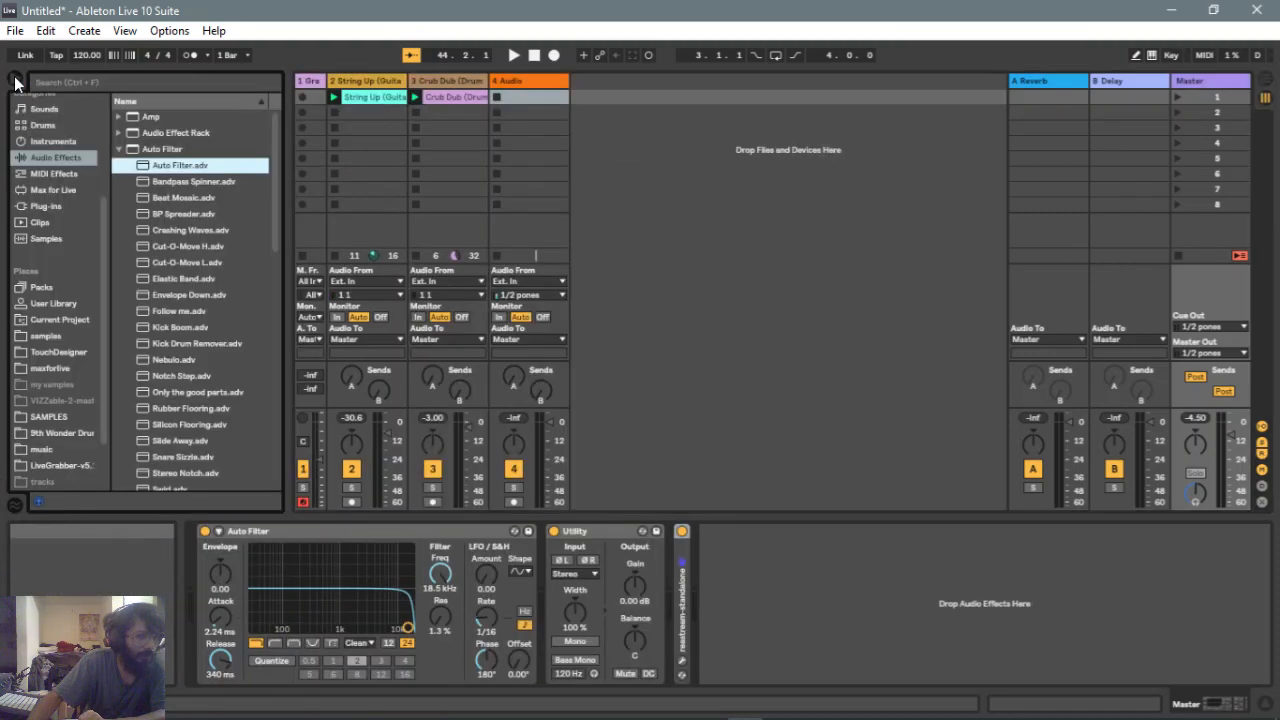
pyautogui.click(15, 82)
pyautogui.click(18, 80)
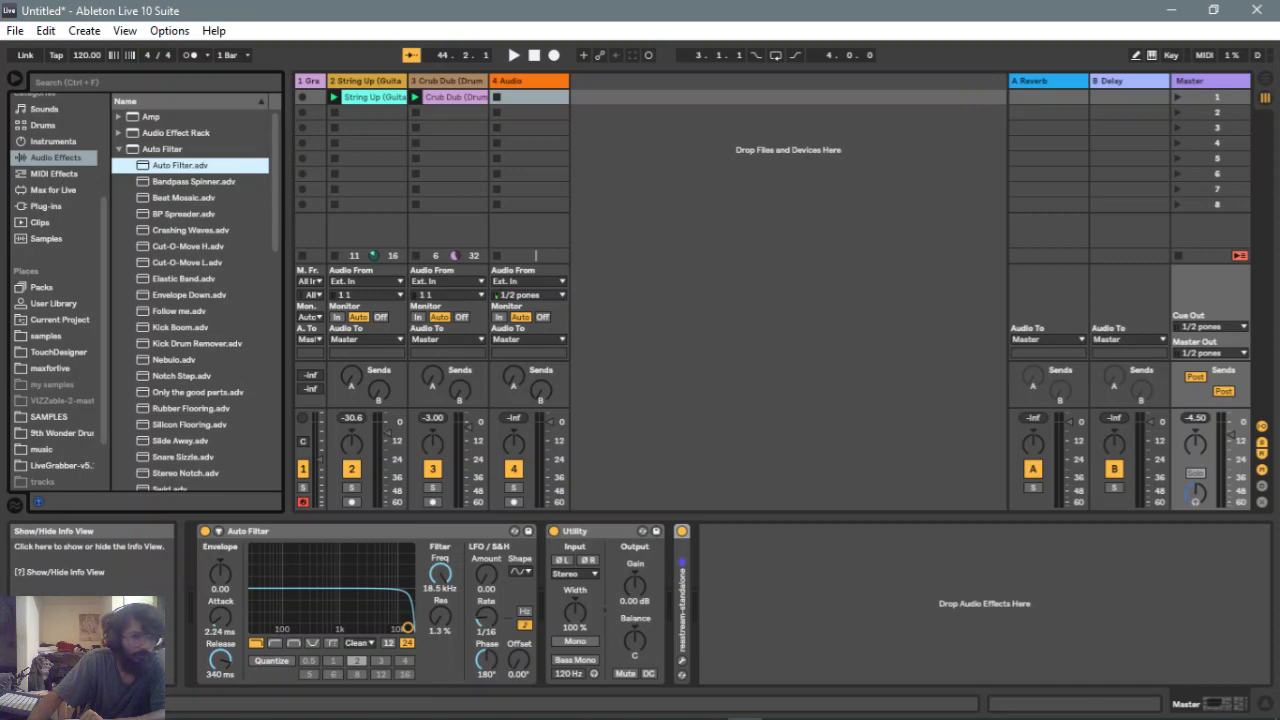
pyautogui.moveTo(90, 716)
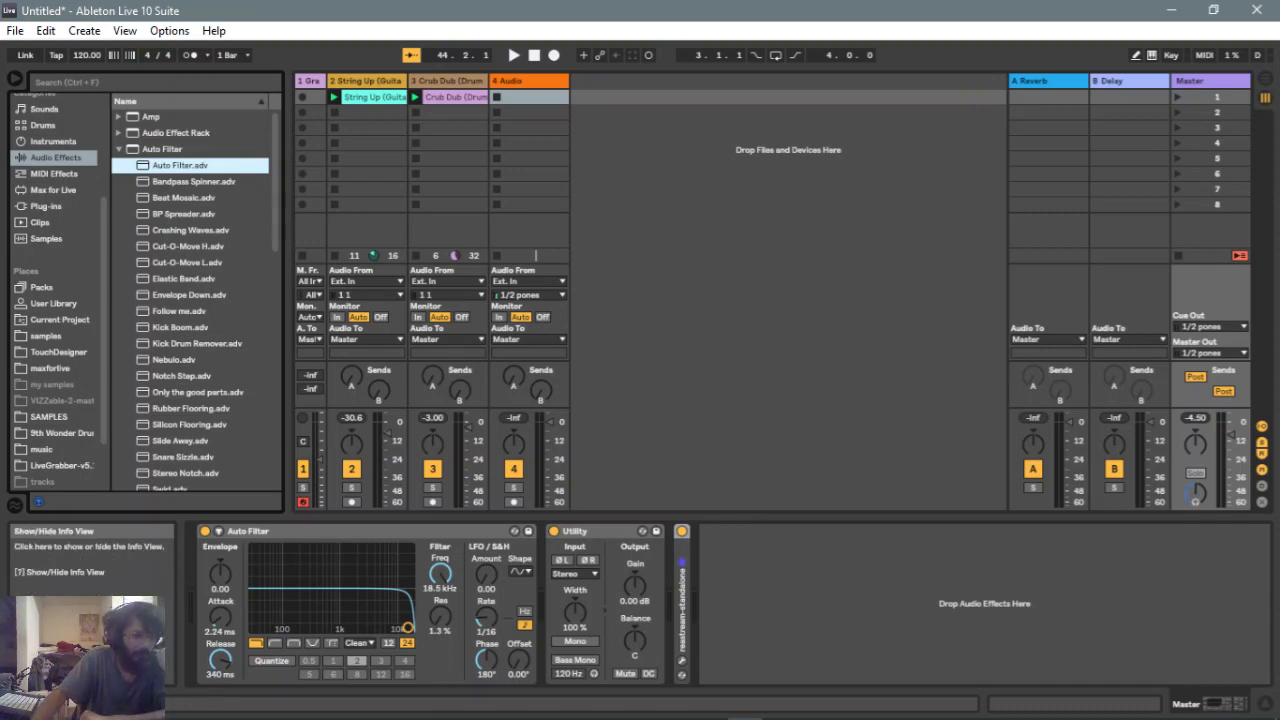
pyautogui.click(38, 502)
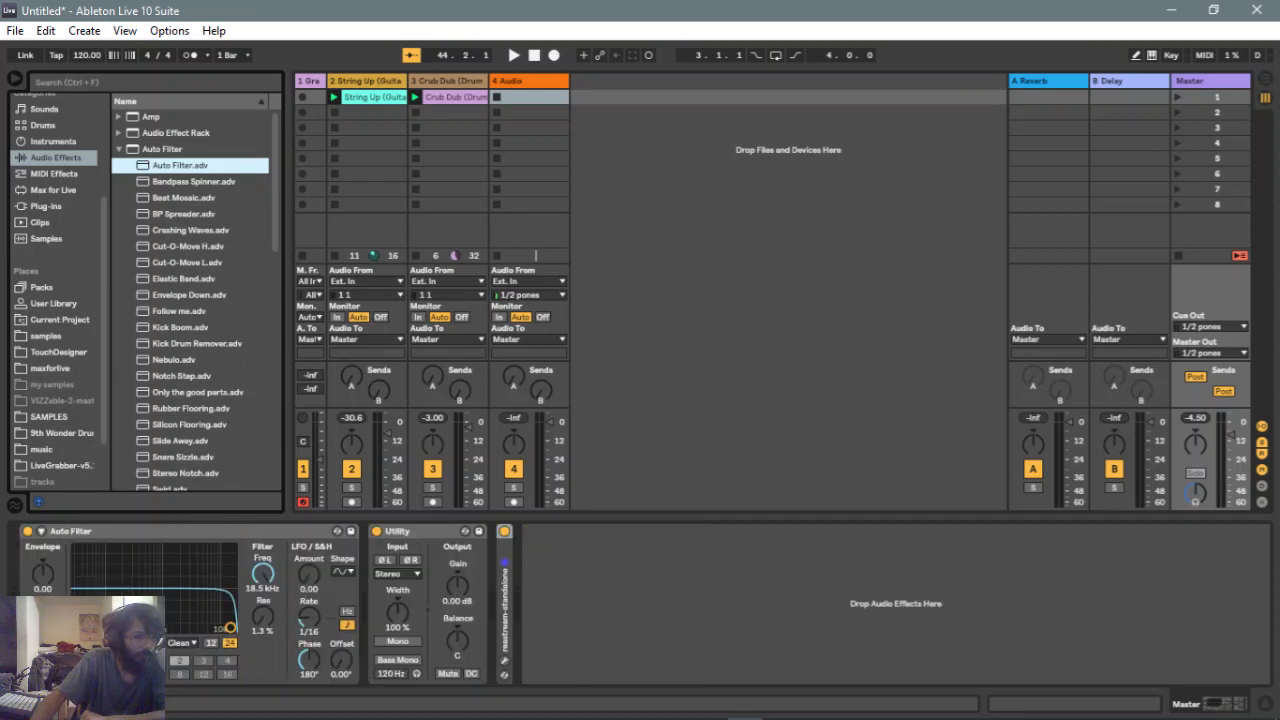
pyautogui.click(38, 502)
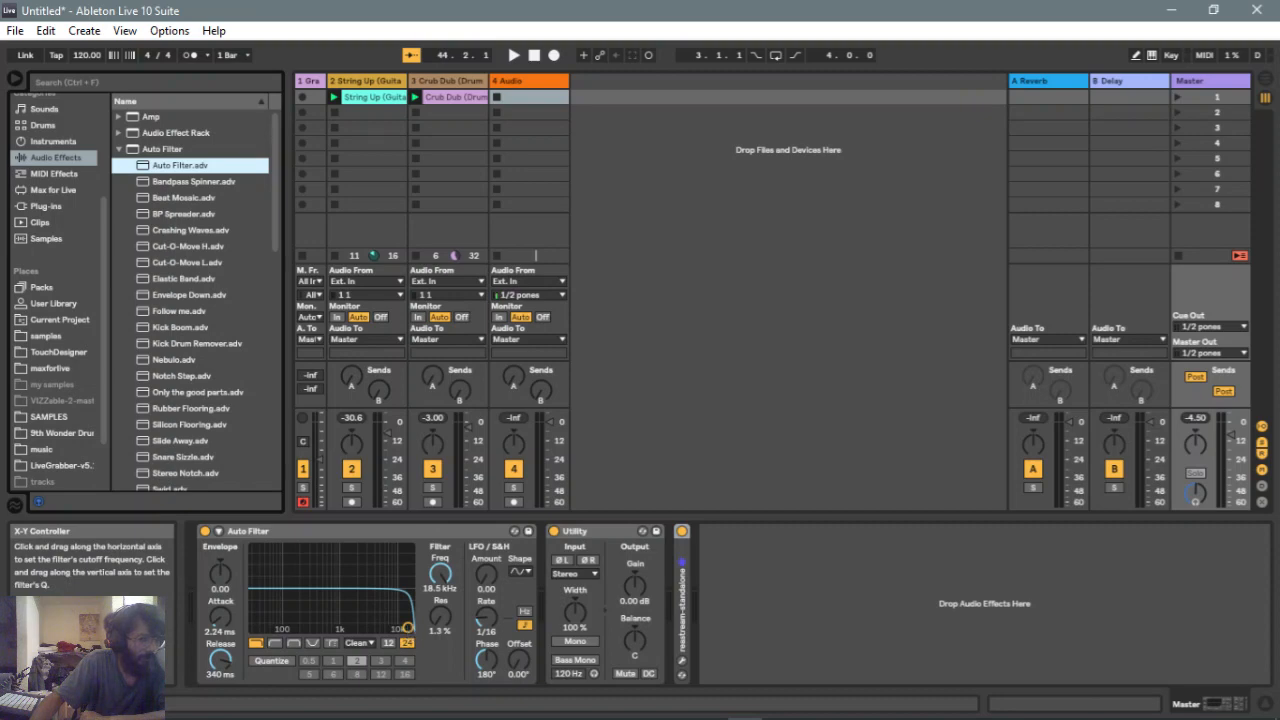
# Switch the Master's Auto Filter to highpass and drag the cutoff down to about 1.05 kHz
pyautogui.moveTo(407, 627)
pyautogui.mouseDown()
pyautogui.moveTo(275, 605)
pyautogui.moveTo(409, 625)
pyautogui.mouseUp()
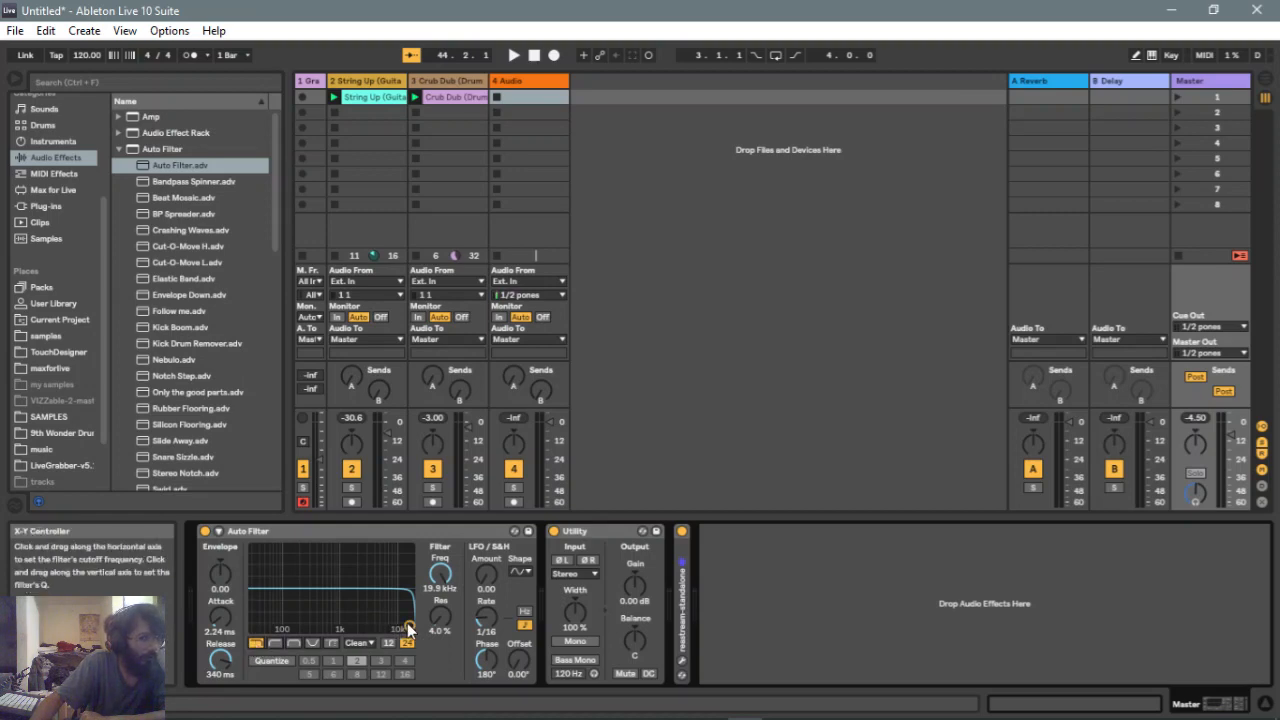
pyautogui.click(275, 643)
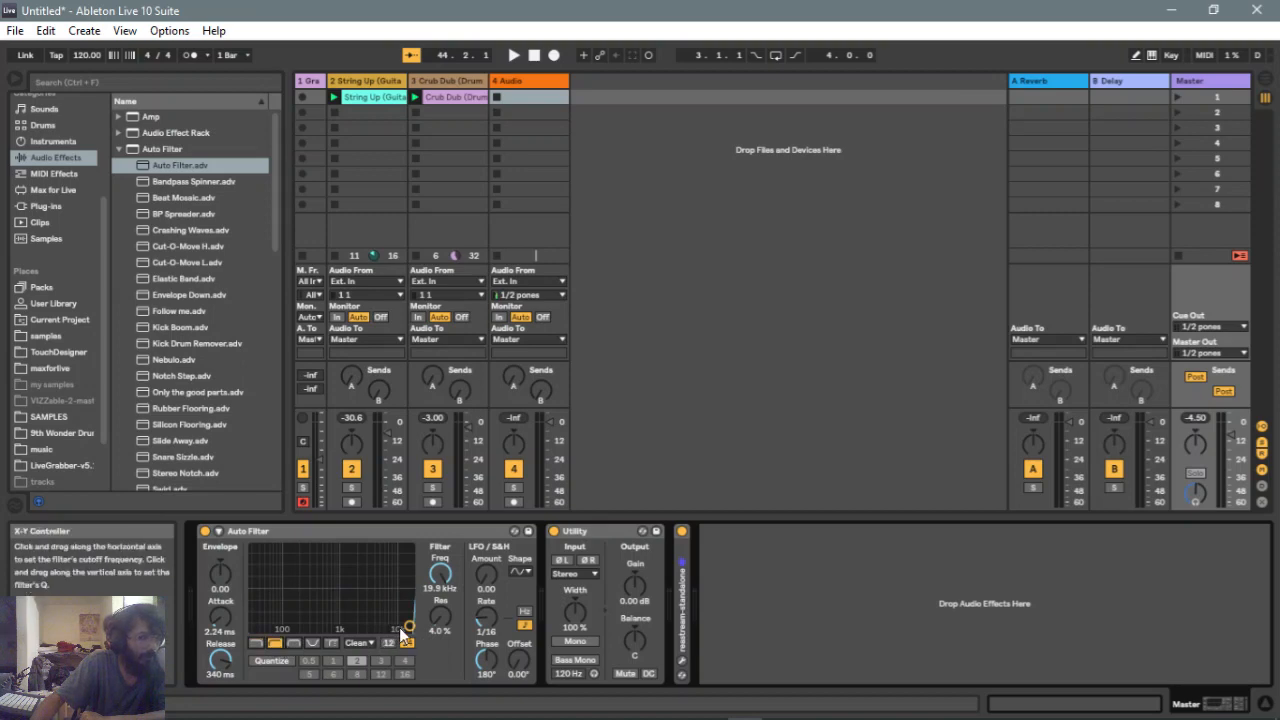
pyautogui.moveTo(409, 626); pyautogui.dragTo(340, 620)
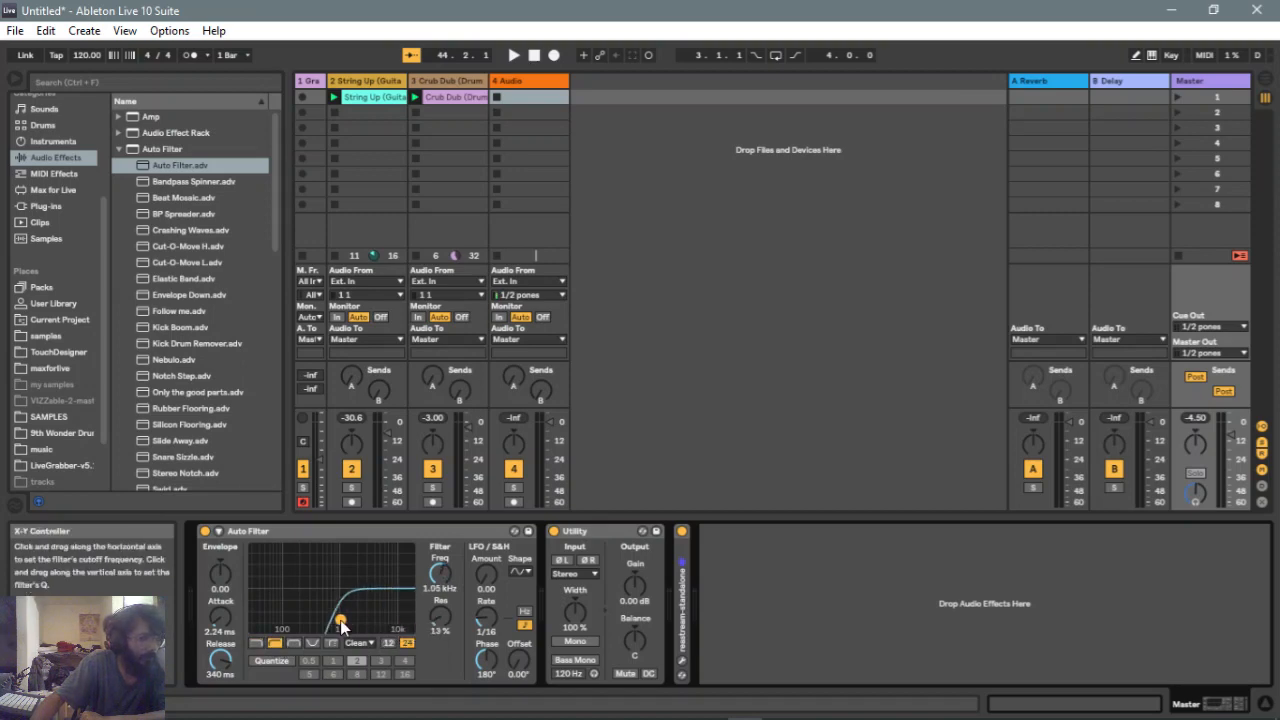
# Switch the filter type to notch and drag its point to about 457 Hz with about 60% resonance
pyautogui.click(294, 643)
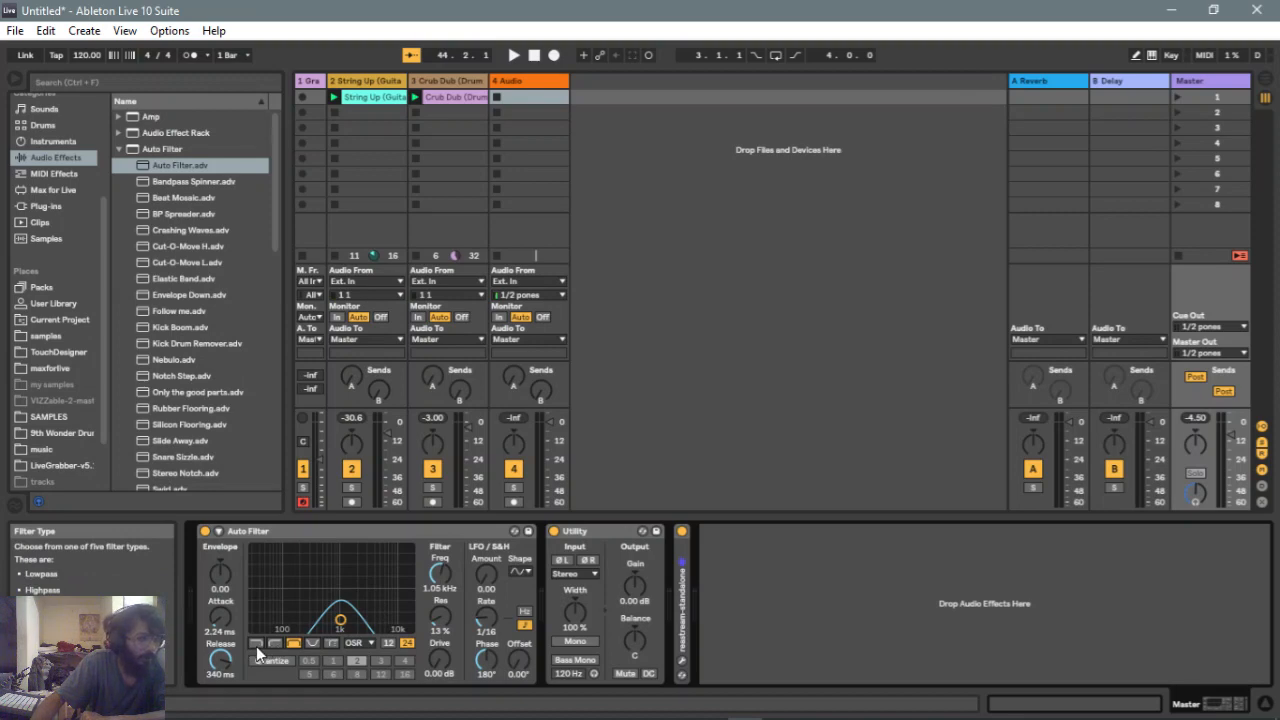
pyautogui.click(311, 644)
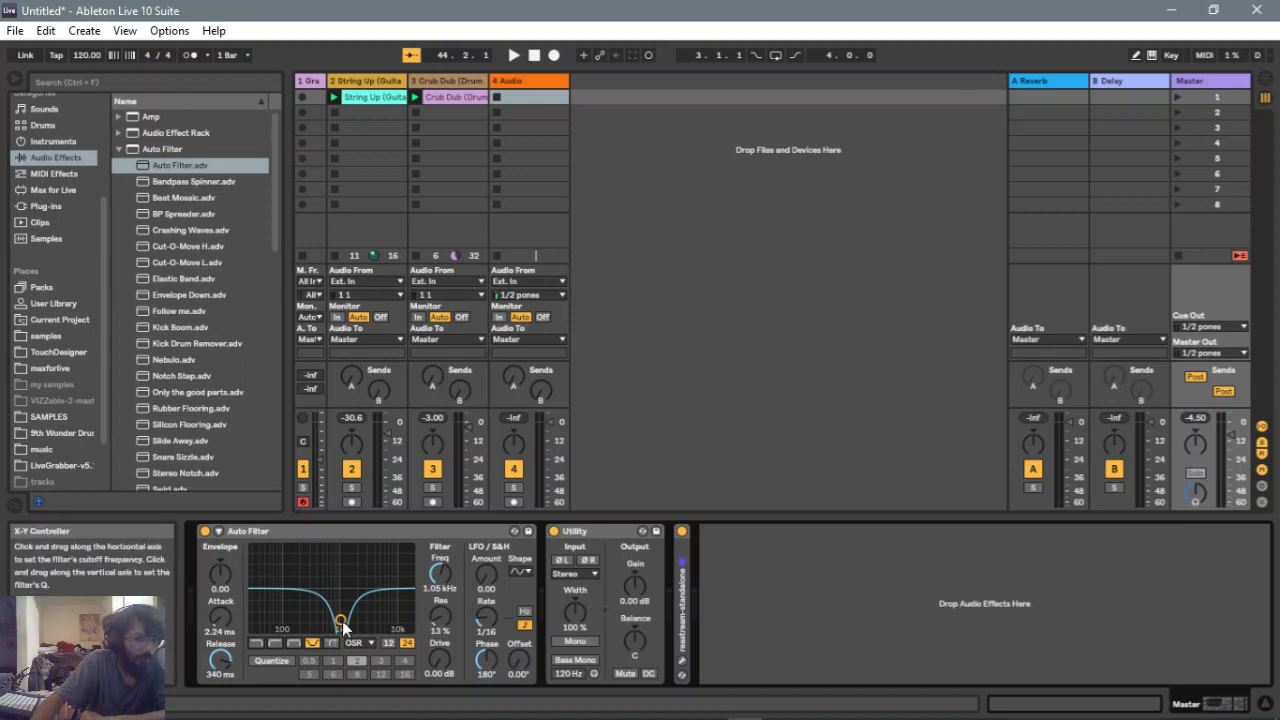
pyautogui.moveTo(340, 620); pyautogui.dragTo(337, 598)
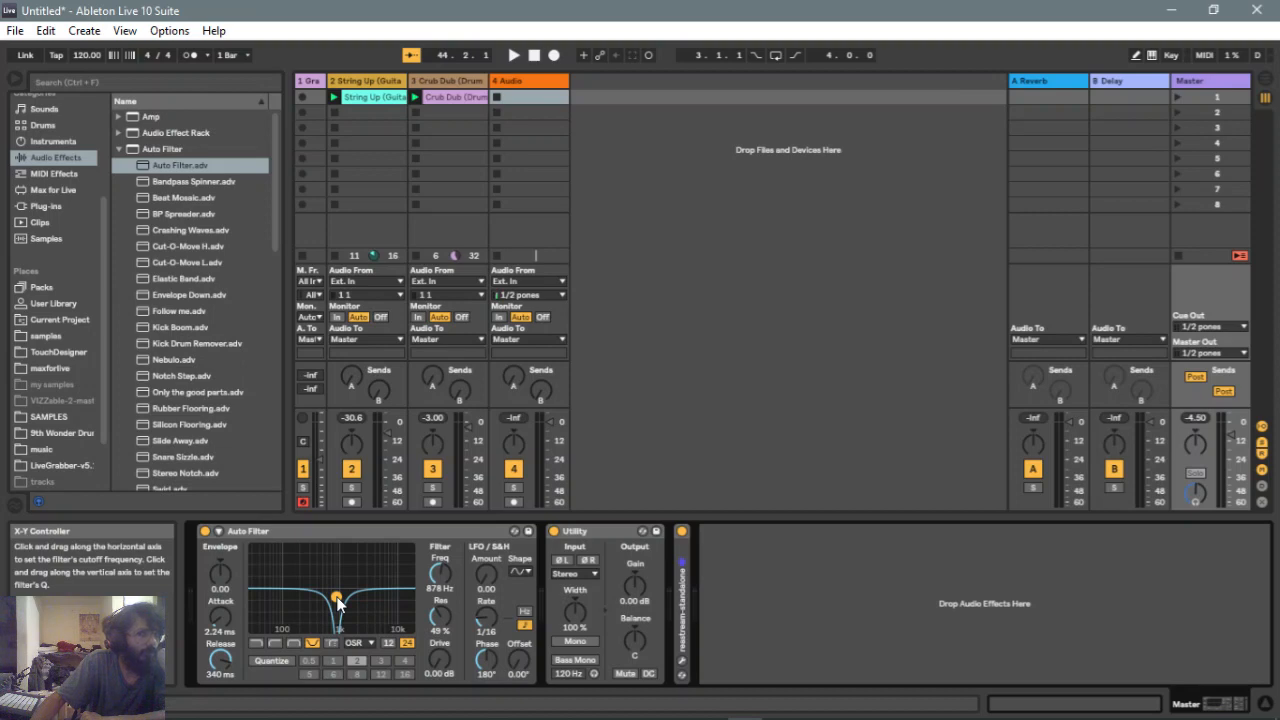
pyautogui.moveTo(337, 600); pyautogui.dragTo(372, 590)
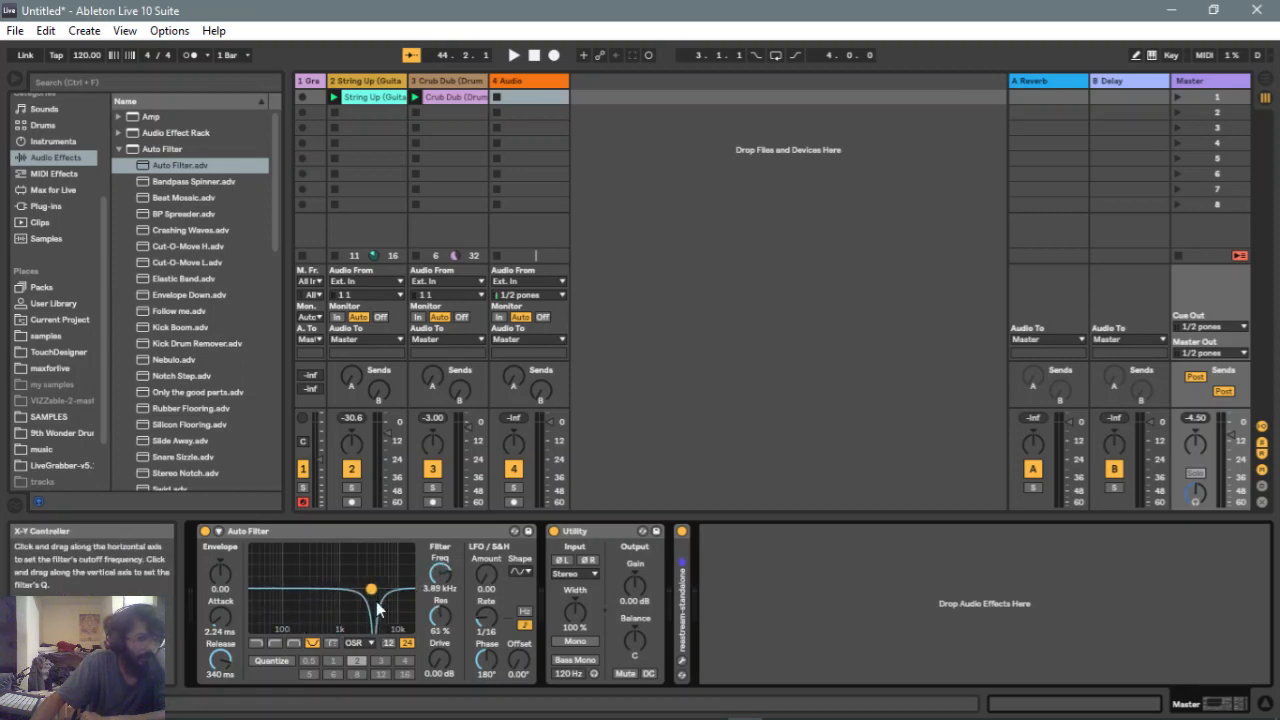
pyautogui.moveTo(371, 589); pyautogui.dragTo(321, 592)
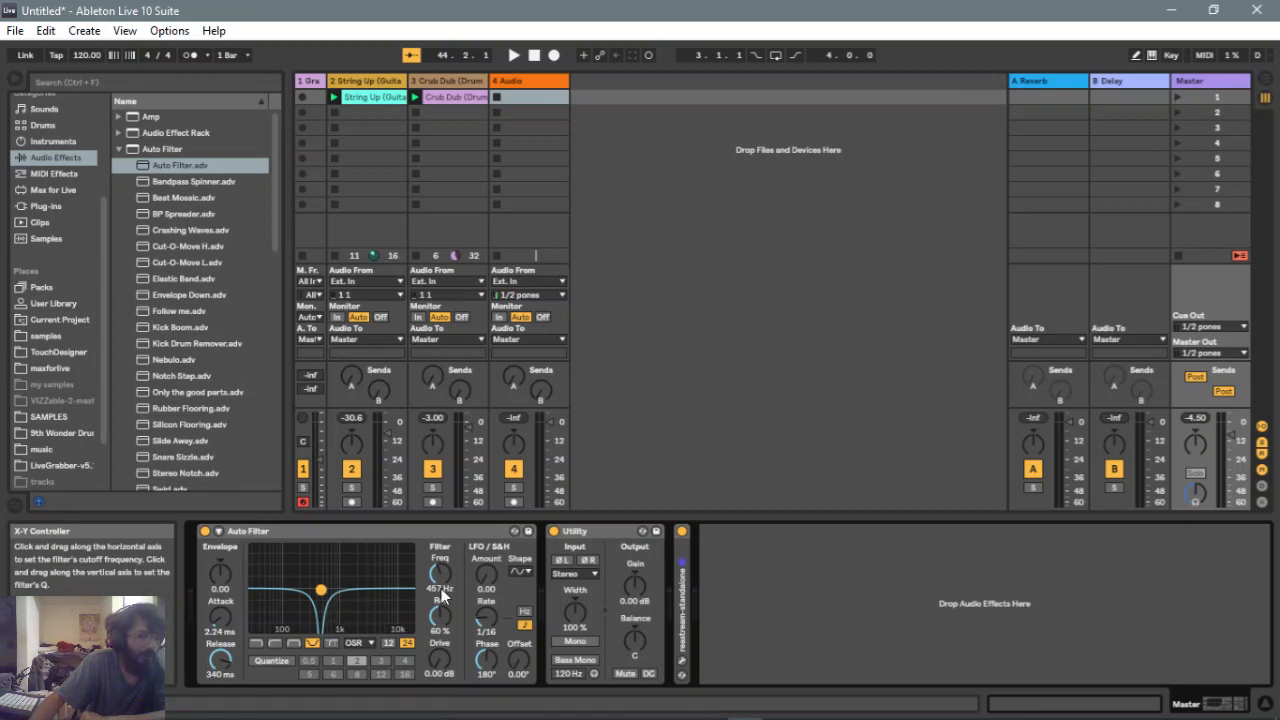
# Switch the Auto Filter to the morph type, place its point at about 548 Hz with 31% resonance, and set morph to about 76 bp/hp
pyautogui.click(335, 642)
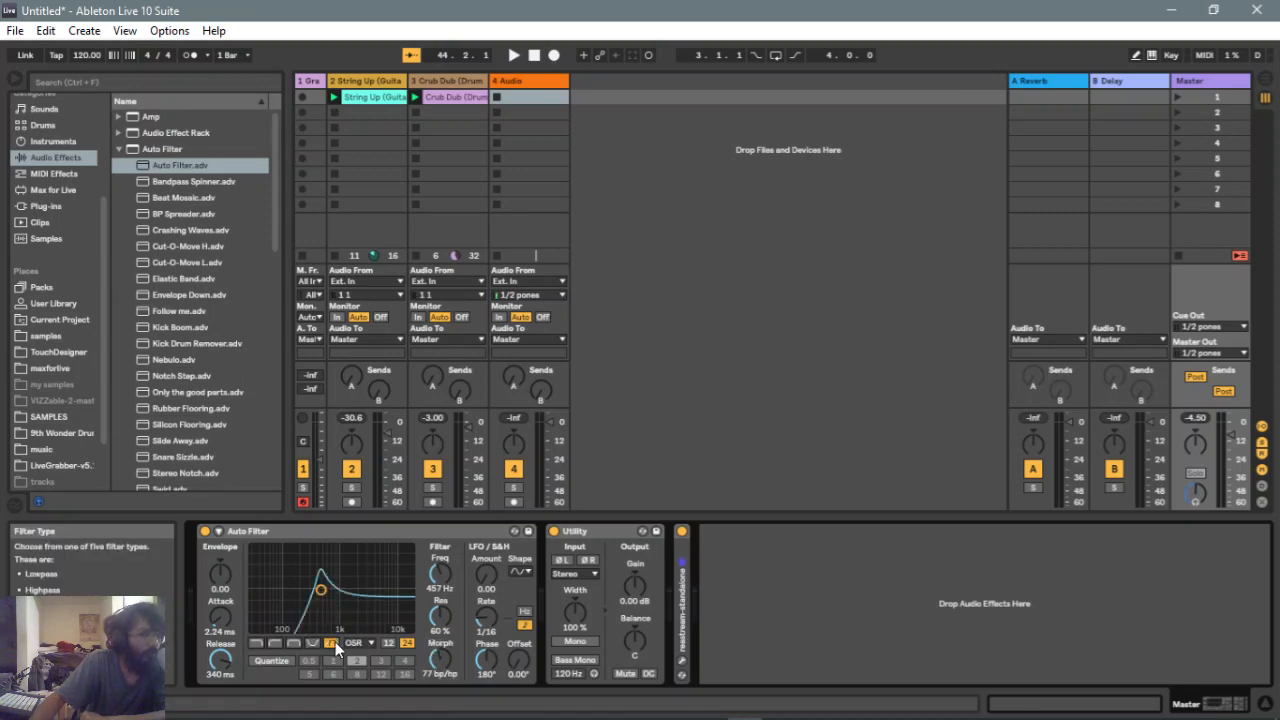
pyautogui.moveTo(318, 591); pyautogui.dragTo(324, 608)
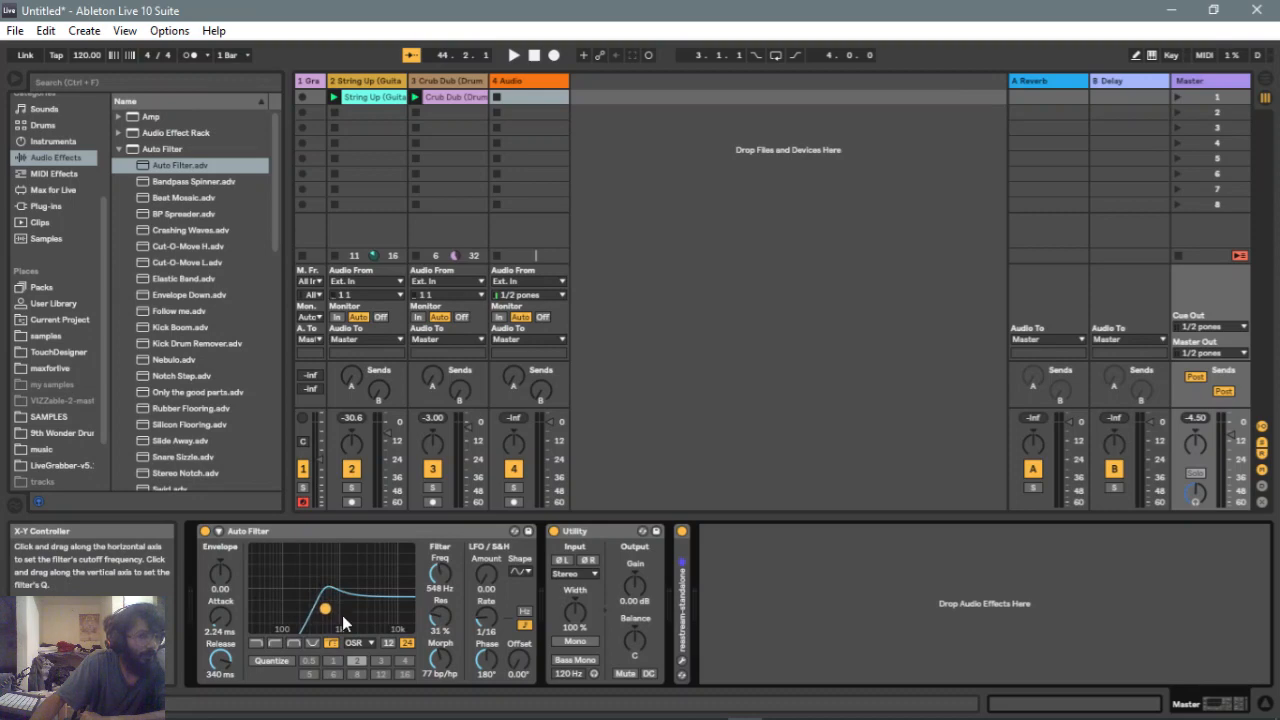
pyautogui.moveTo(440, 657)
pyautogui.mouseDown()
pyautogui.moveTo(440, 684)
pyautogui.moveTo(440, 668)
pyautogui.mouseUp()
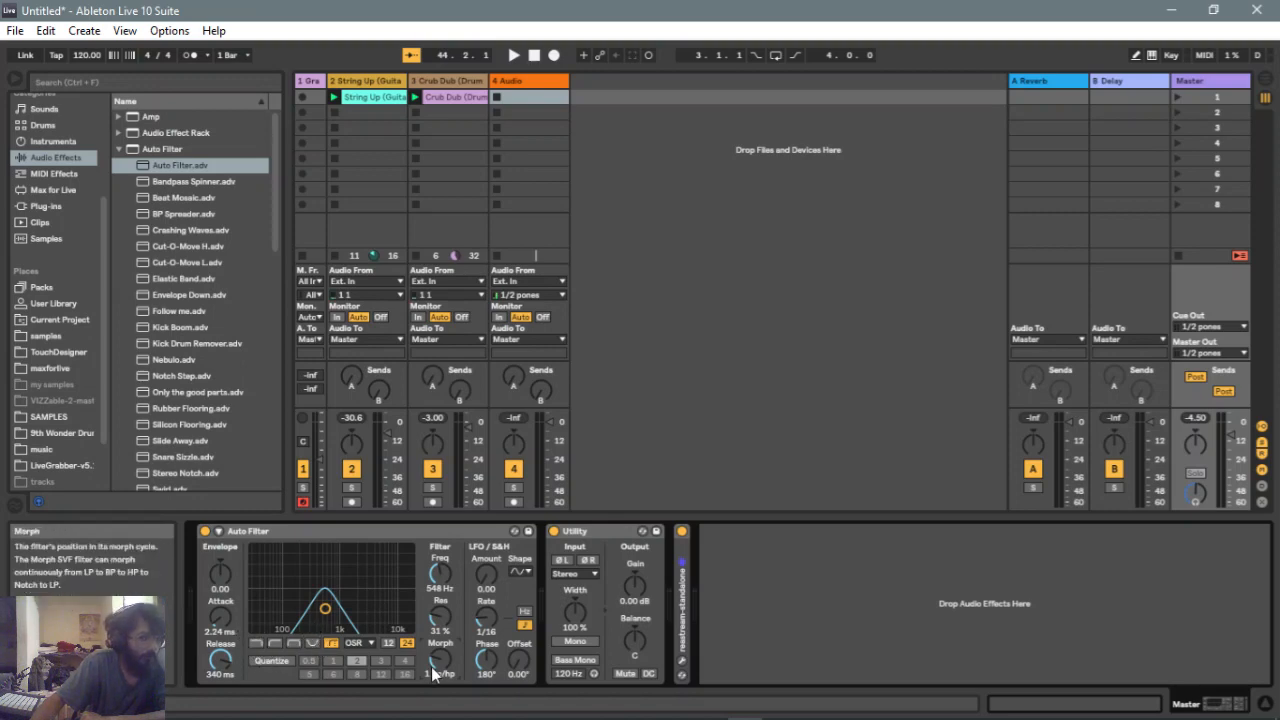
pyautogui.moveTo(431, 667)
pyautogui.mouseDown()
pyautogui.moveTo(431, 625)
pyautogui.moveTo(431, 700)
pyautogui.moveTo(431, 625)
pyautogui.moveTo(427, 669)
pyautogui.mouseUp()
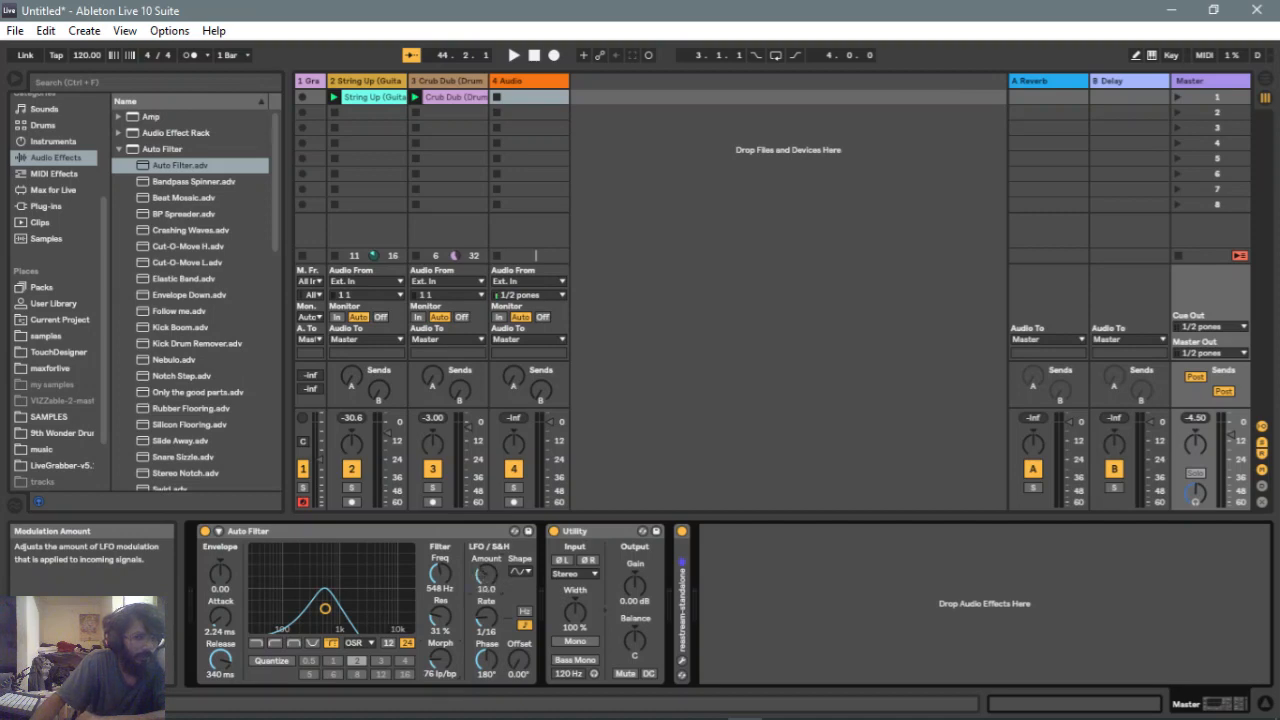
# Set the LFO amount to about 10.2 and switch the LFO rate to Hertz at 0.73 Hz, toggling spin back to phase
pyautogui.moveTo(486, 575); pyautogui.dragTo(480, 600)
pyautogui.moveTo(486, 575); pyautogui.dragTo(486, 568)
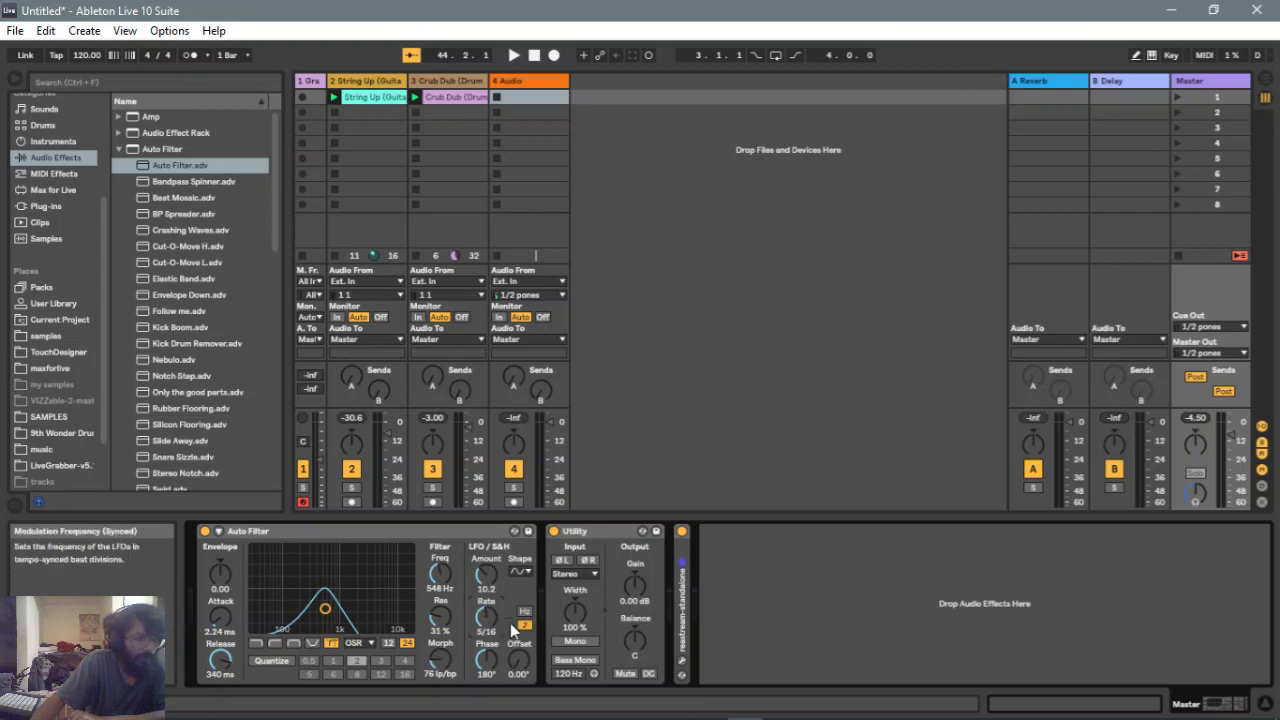
pyautogui.click(523, 612)
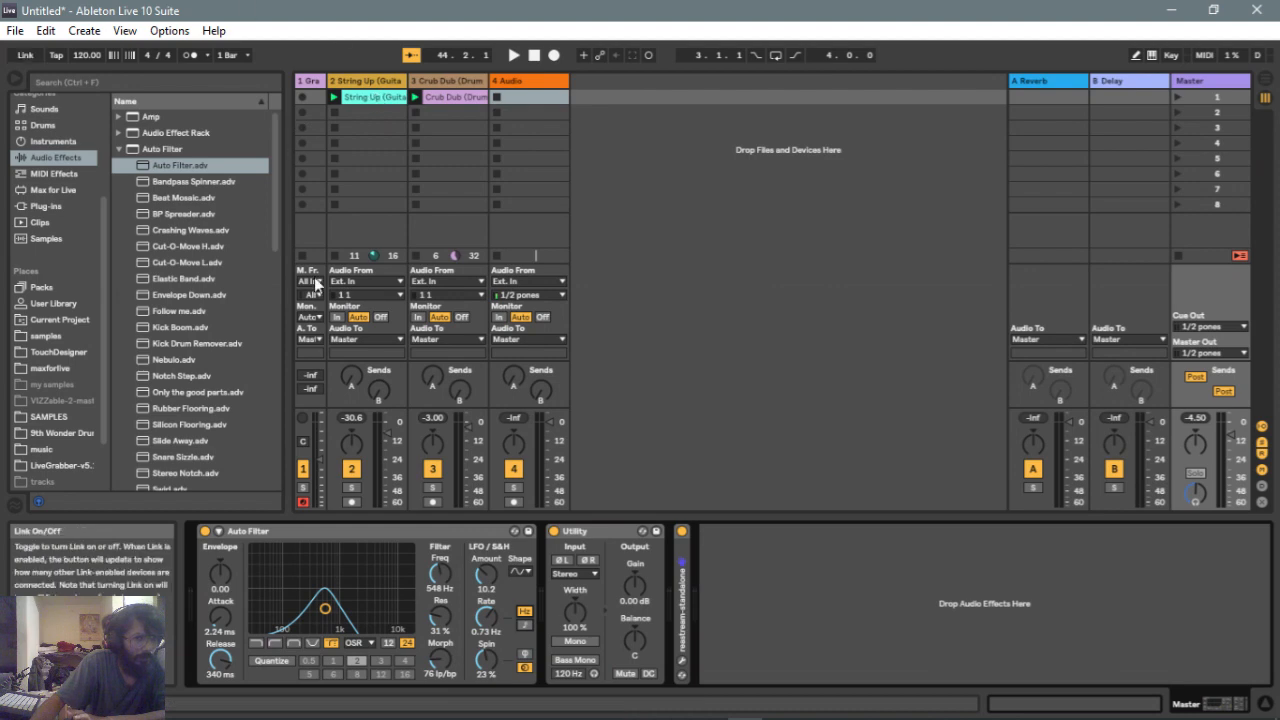
pyautogui.click(524, 653)
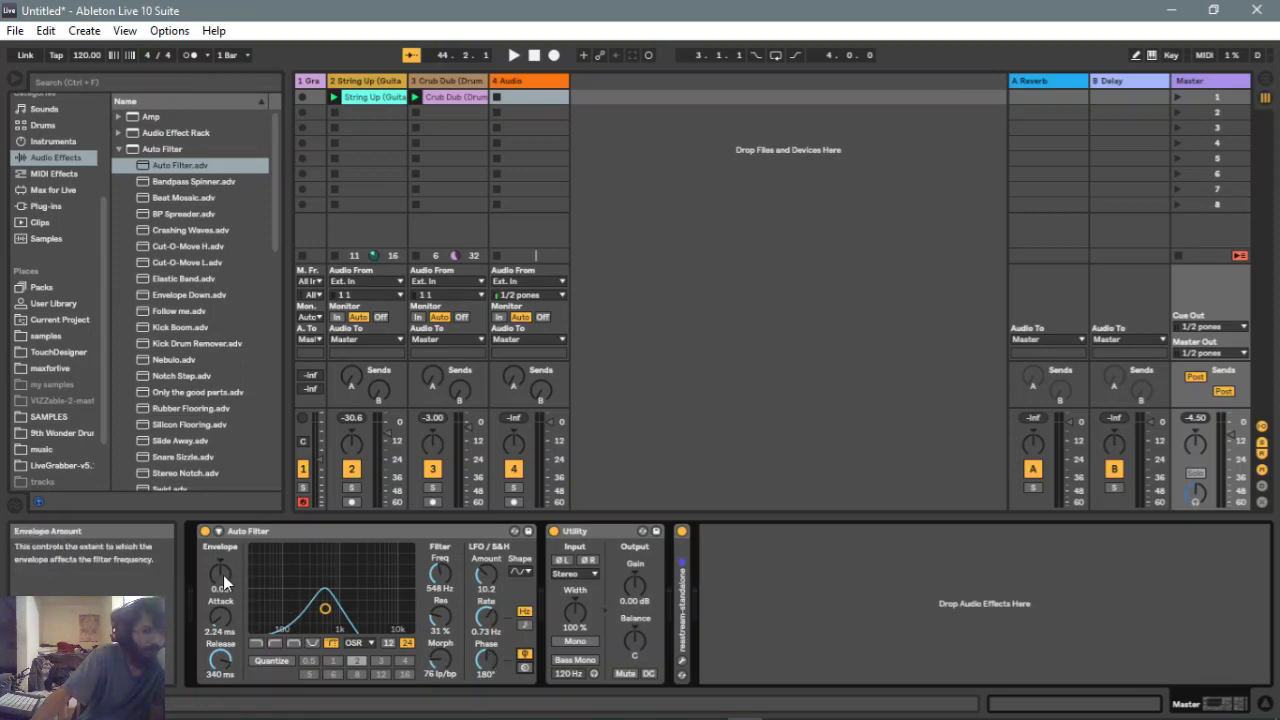
# Turn the envelope amount down to about -24.2
pyautogui.moveTo(223, 575); pyautogui.dragTo(221, 556)
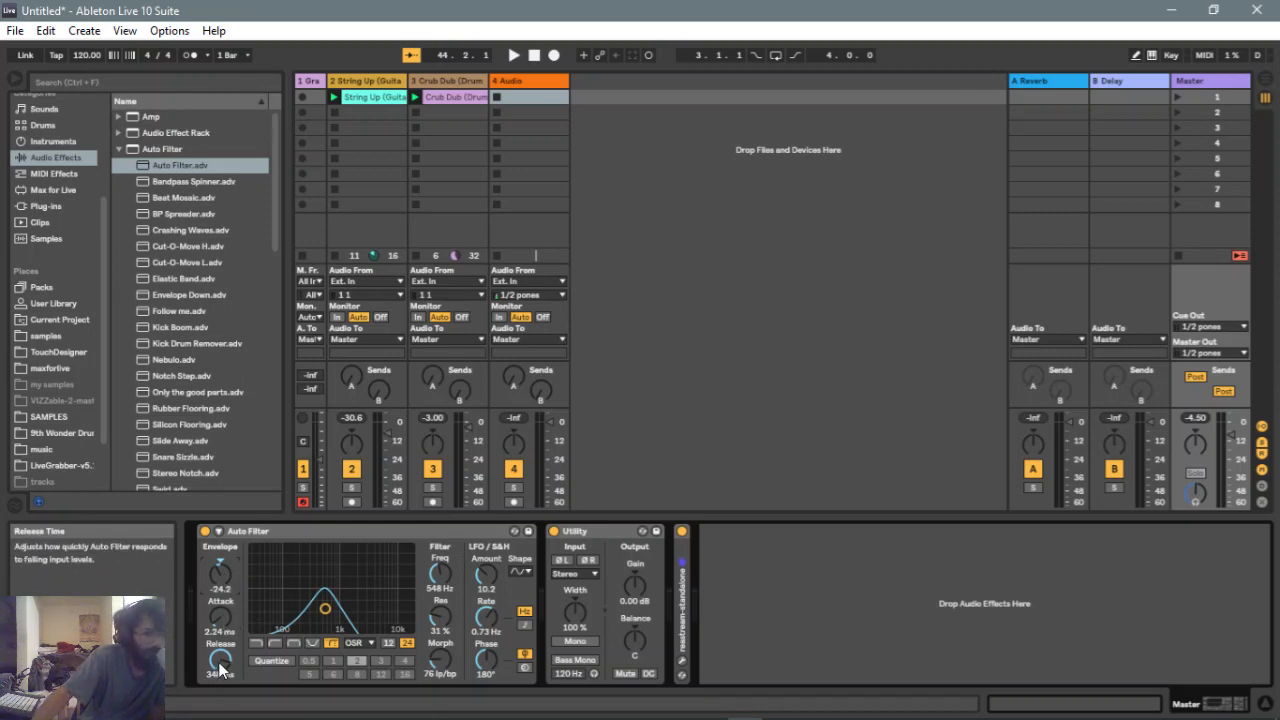
pyautogui.click(277, 665)
pyautogui.click(277, 665)
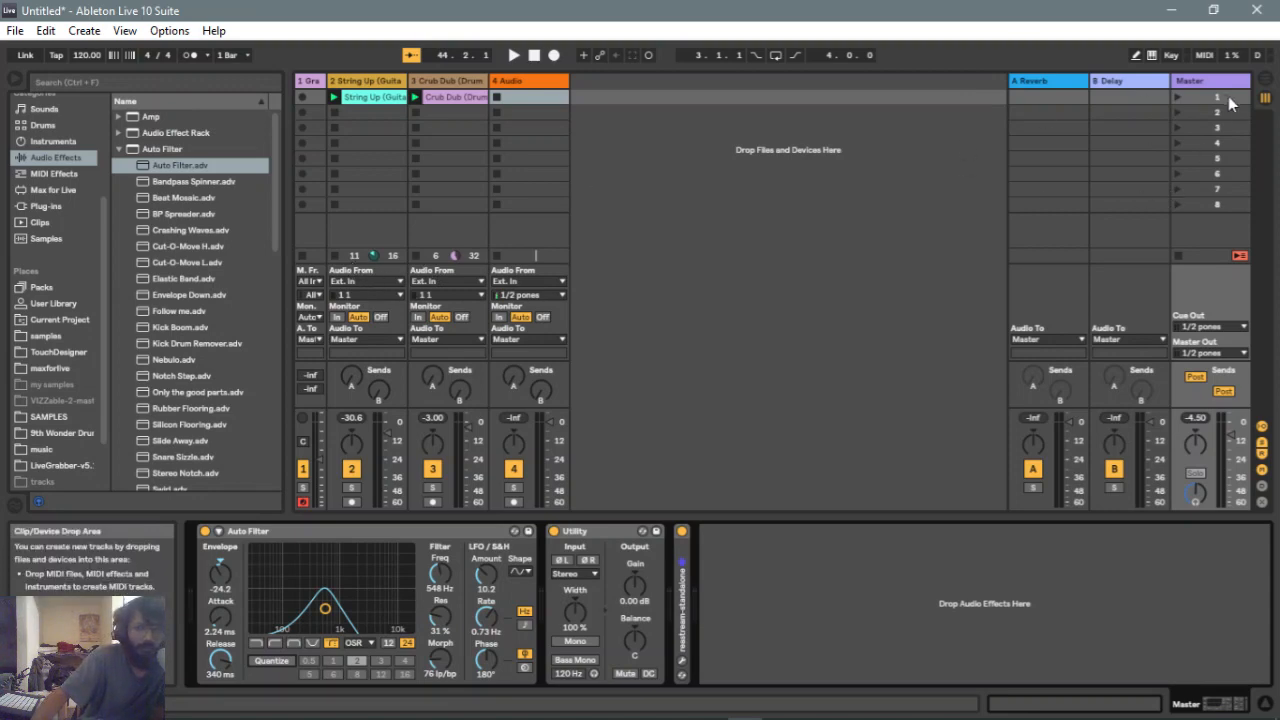
# Launch scene 1 and delete the clip in track 1's first slot
pyautogui.click(1189, 99)
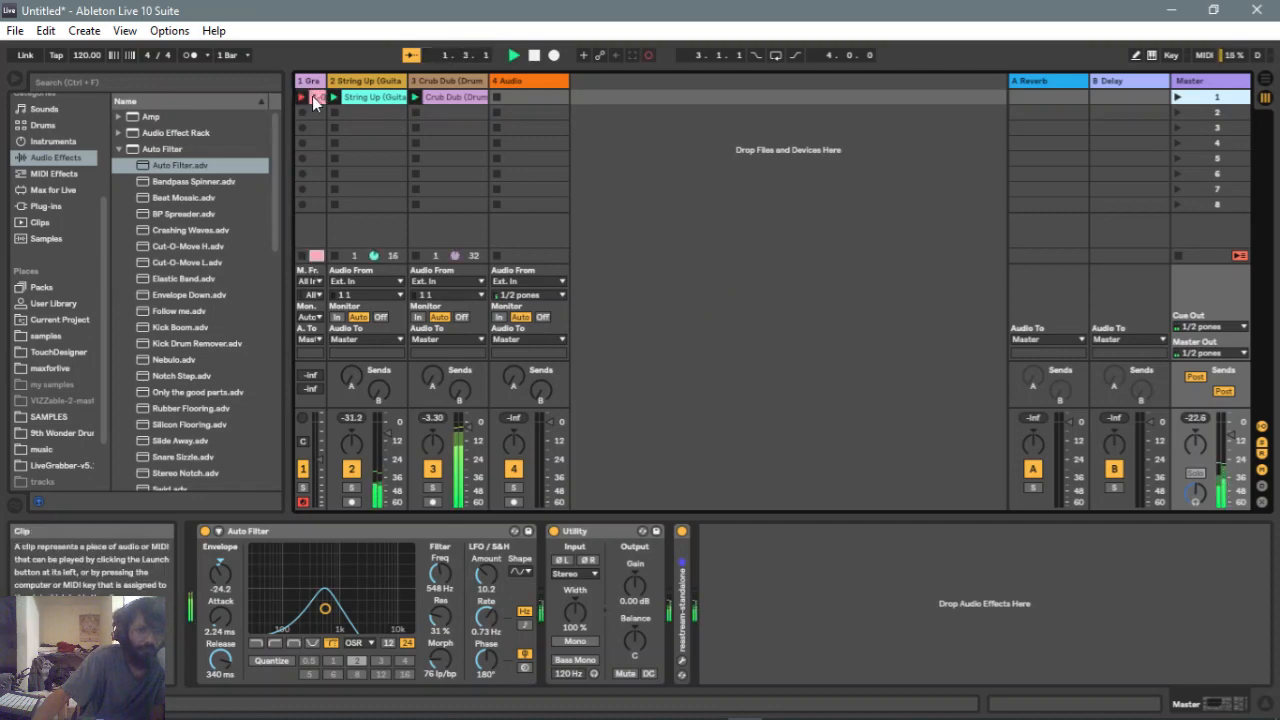
pyautogui.rightClick(317, 96)
pyautogui.click(340, 142)
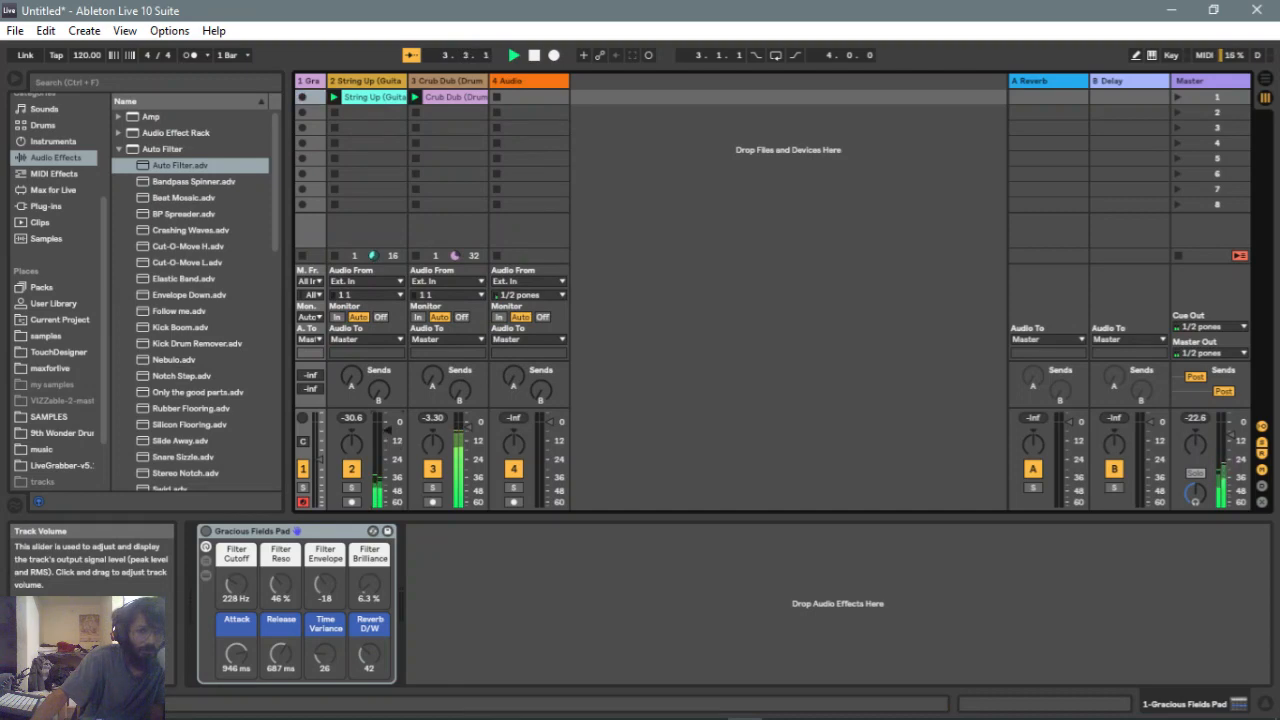
# Select the Master track and switch its Auto Filter to the lowpass type
pyautogui.click(1185, 94)
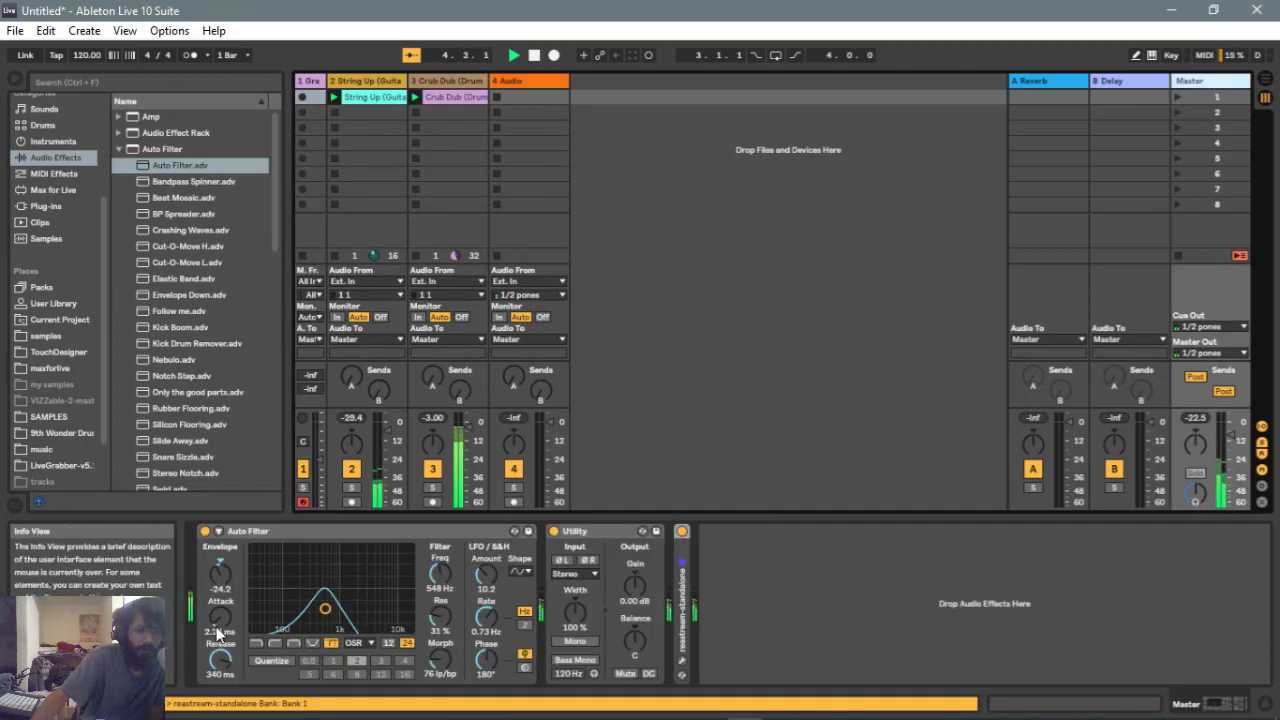
pyautogui.click(257, 643)
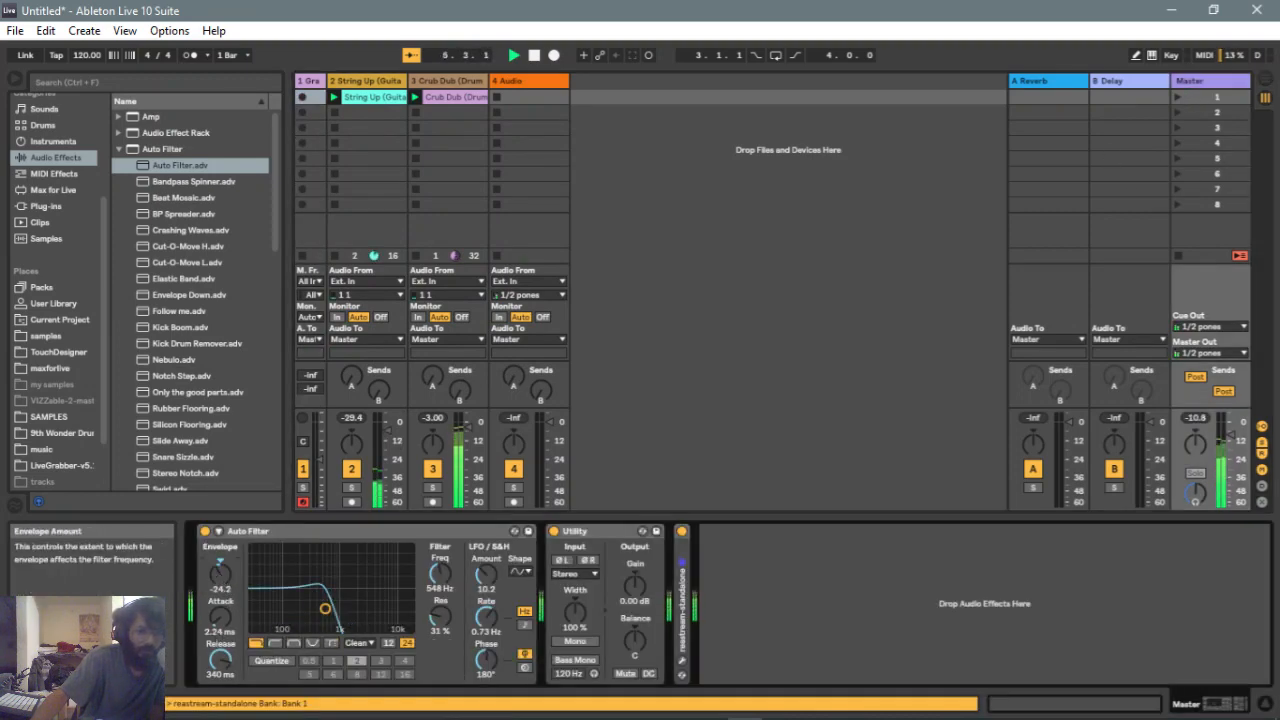
# Reset the envelope amount to 0 and sweep the lowpass cutoff down to about 64 Hz, then up to about 19.9 kHz
pyautogui.doubleClick(220, 574)
pyautogui.moveTo(329, 607); pyautogui.dragTo(276, 612)
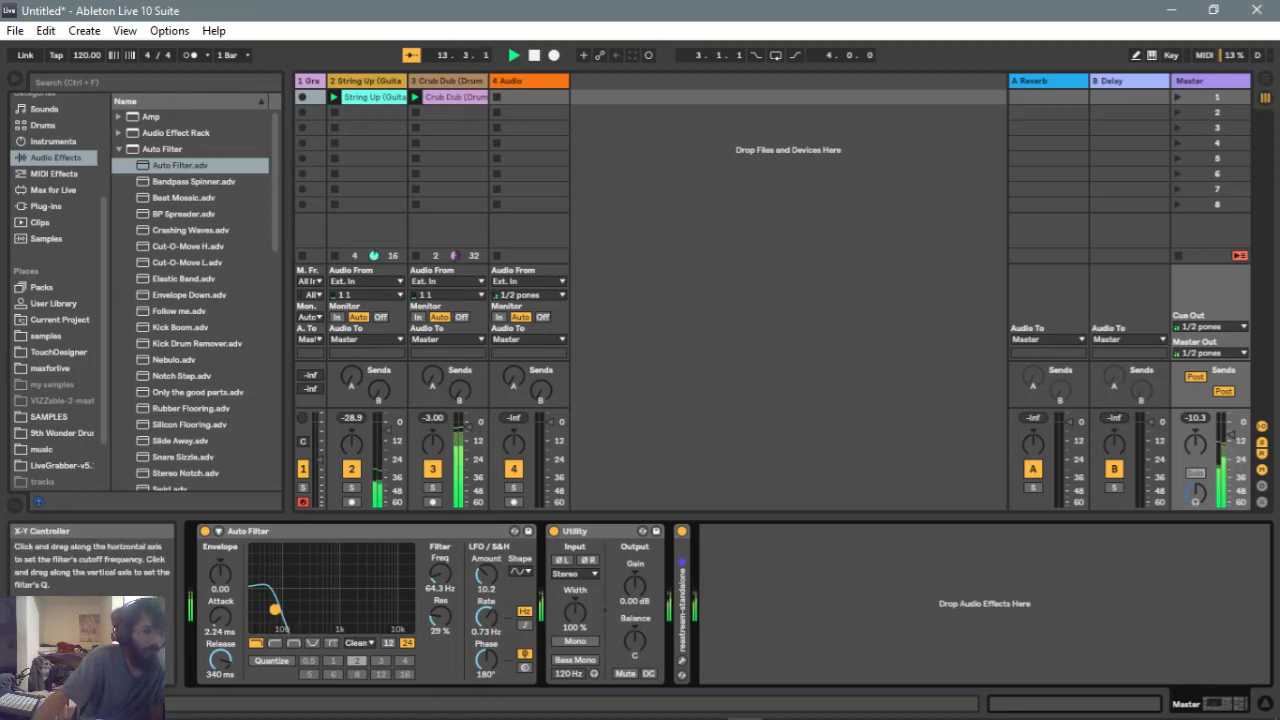
pyautogui.moveTo(275, 609); pyautogui.dragTo(409, 607)
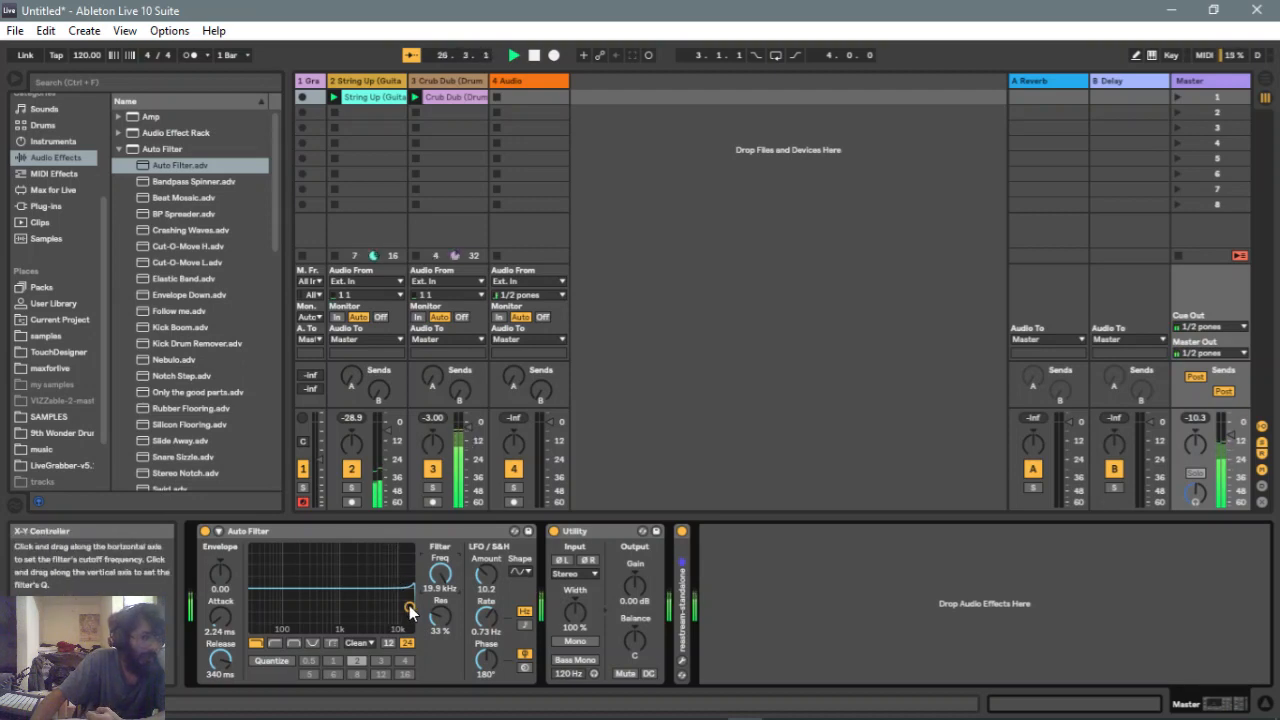
# Drag the filter point to about 62 Hz with 55% resonance and switch the type to highpass
pyautogui.moveTo(407, 607); pyautogui.dragTo(397, 602)
pyautogui.moveTo(360, 593); pyautogui.dragTo(275, 593)
pyautogui.click(275, 644)
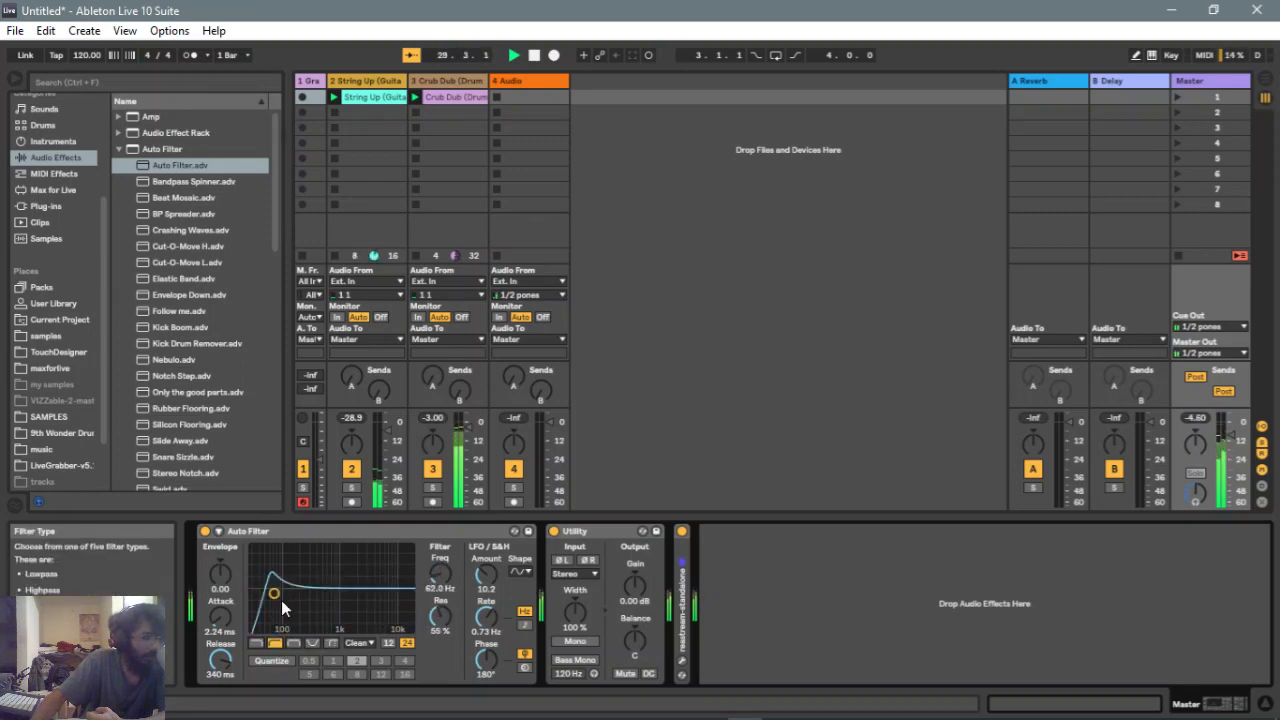
# Sweep the highpass cutoff up to about 5 kHz, then down to about 26 Hz, and reset resonance to 0%
pyautogui.moveTo(273, 593); pyautogui.dragTo(376, 595)
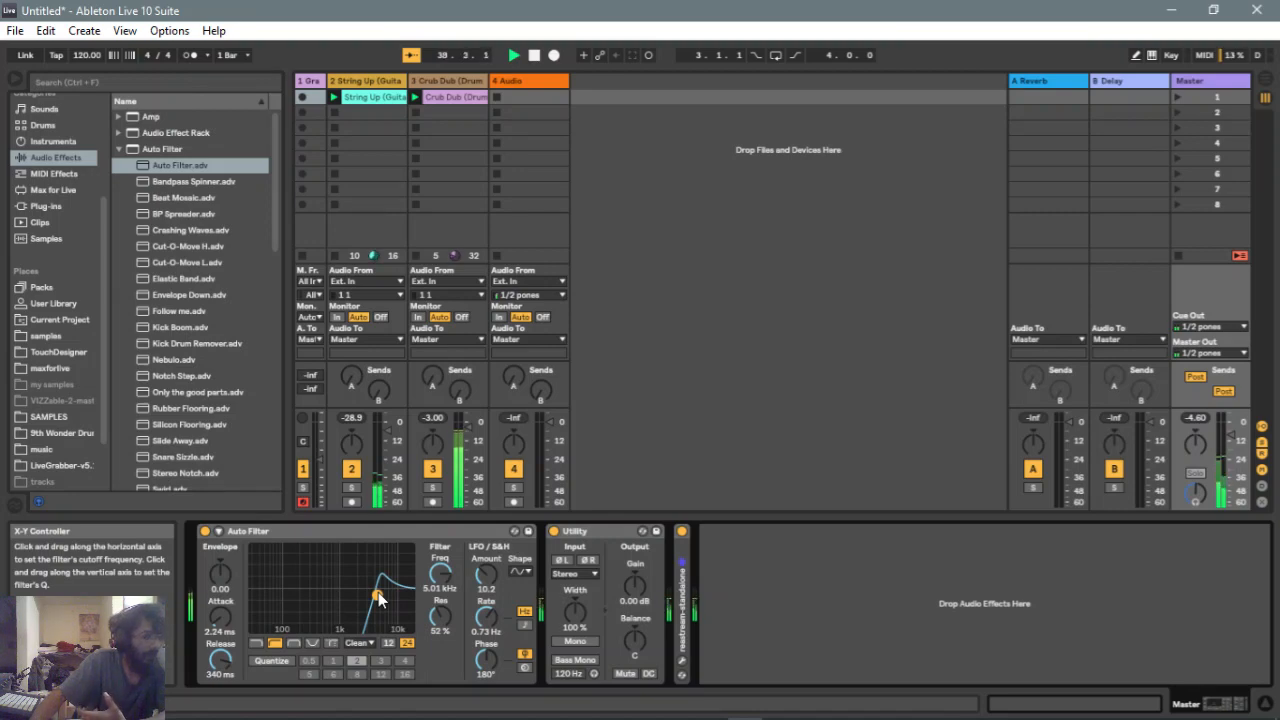
pyautogui.moveTo(379, 598); pyautogui.dragTo(440, 705)
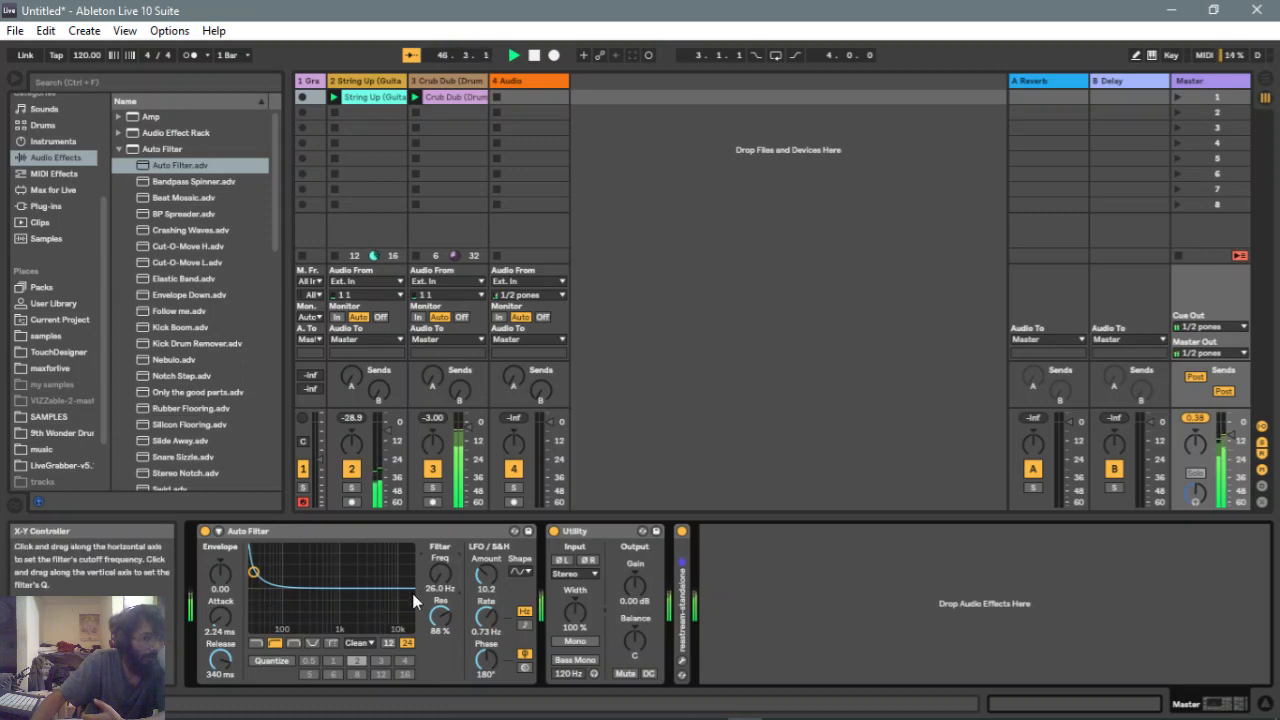
pyautogui.doubleClick(443, 617)
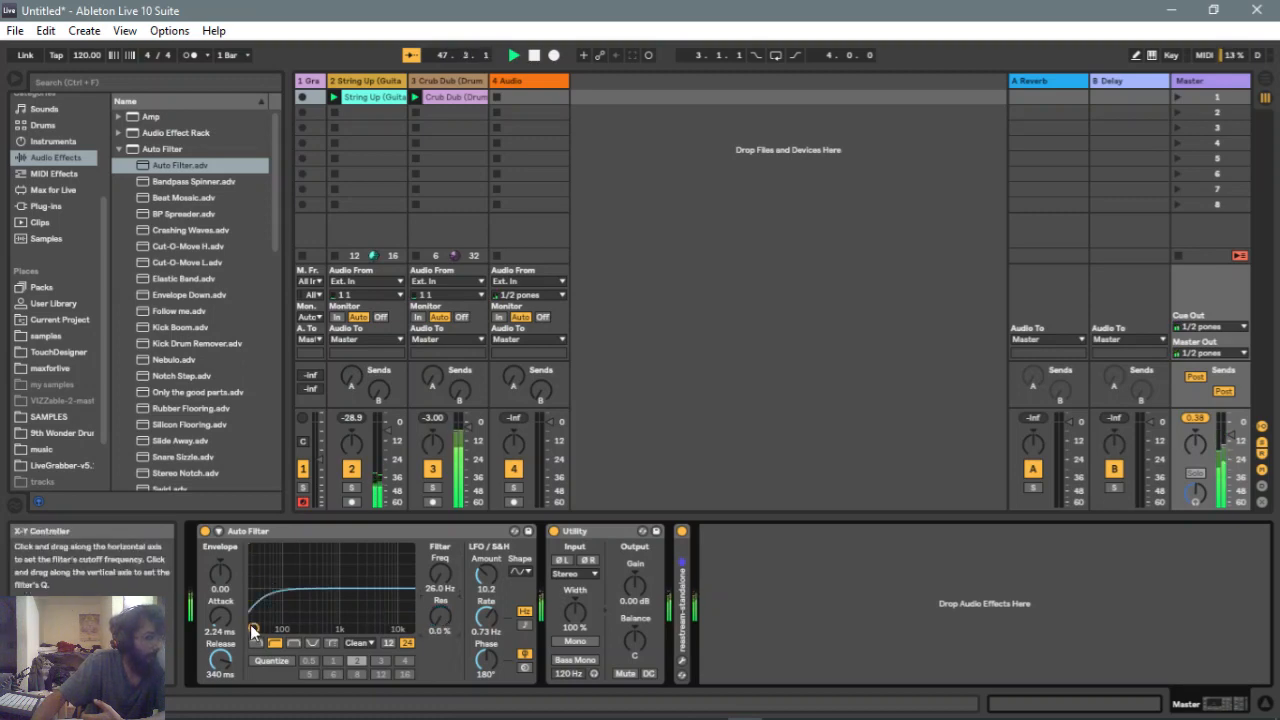
# Switch the filter to bandpass and drag its point to about 198 Hz with 80% resonance
pyautogui.moveTo(253, 630); pyautogui.dragTo(264, 610)
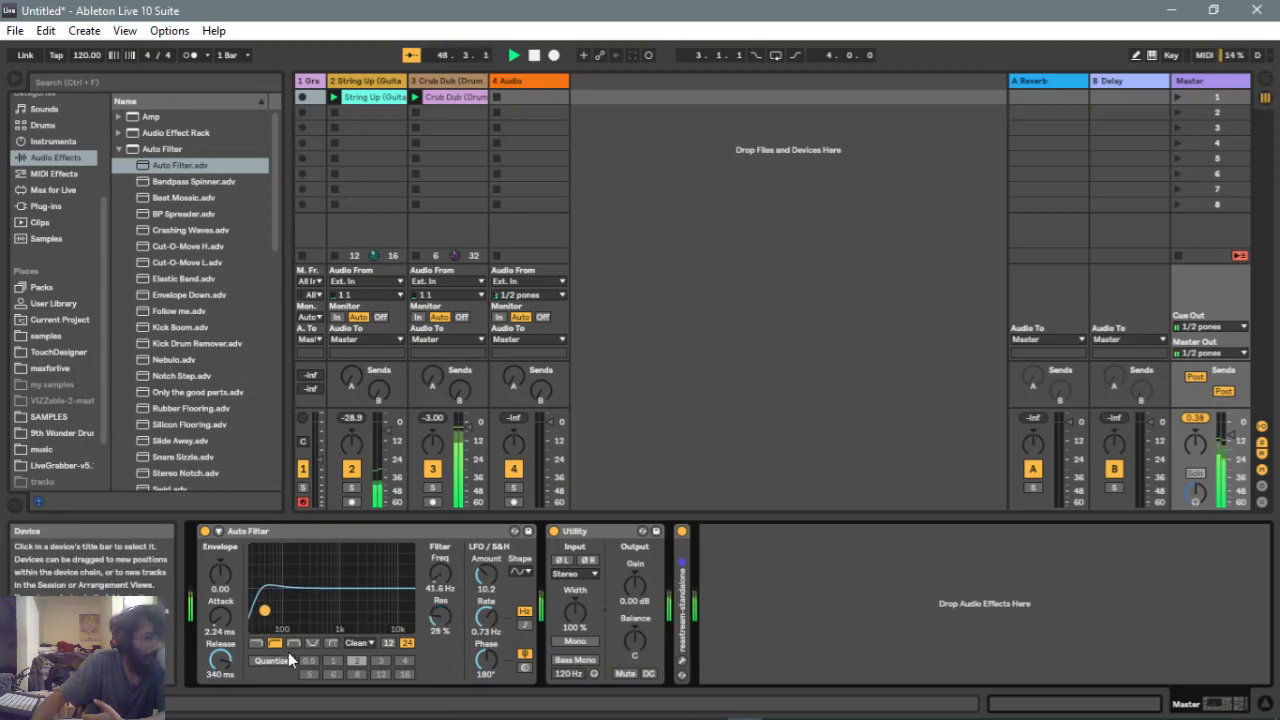
pyautogui.click(294, 642)
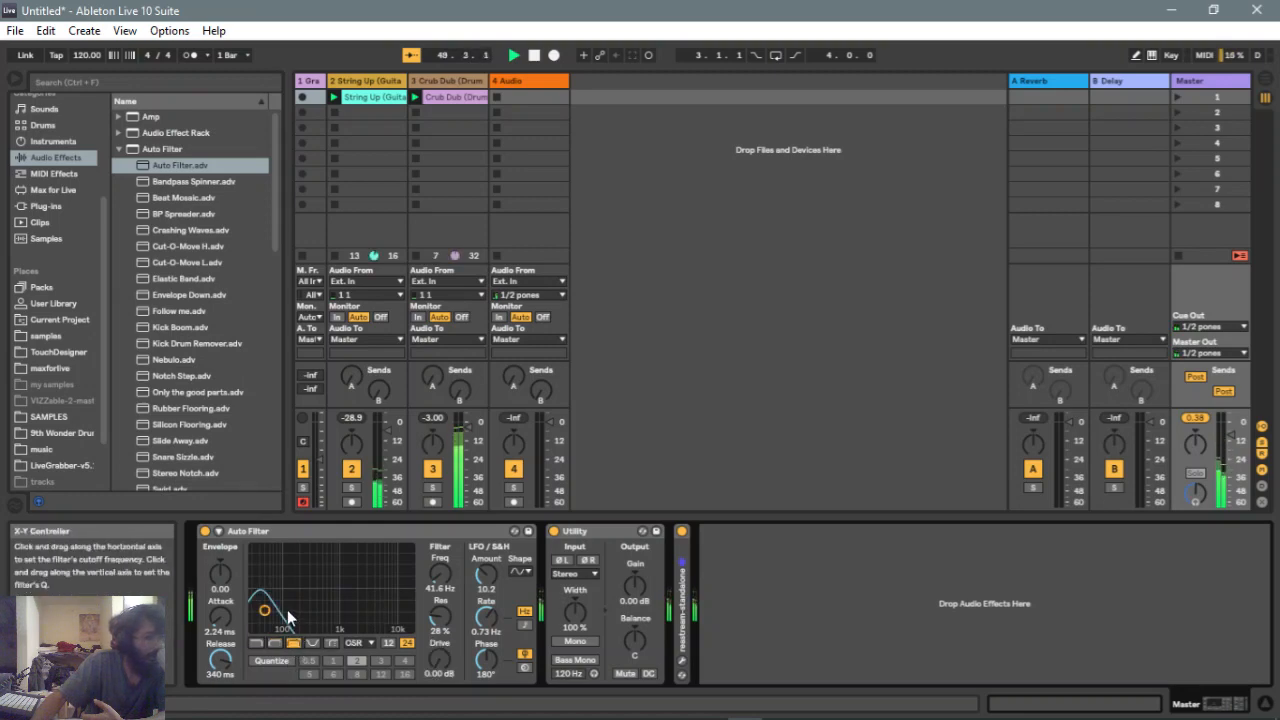
pyautogui.moveTo(264, 610); pyautogui.dragTo(300, 577)
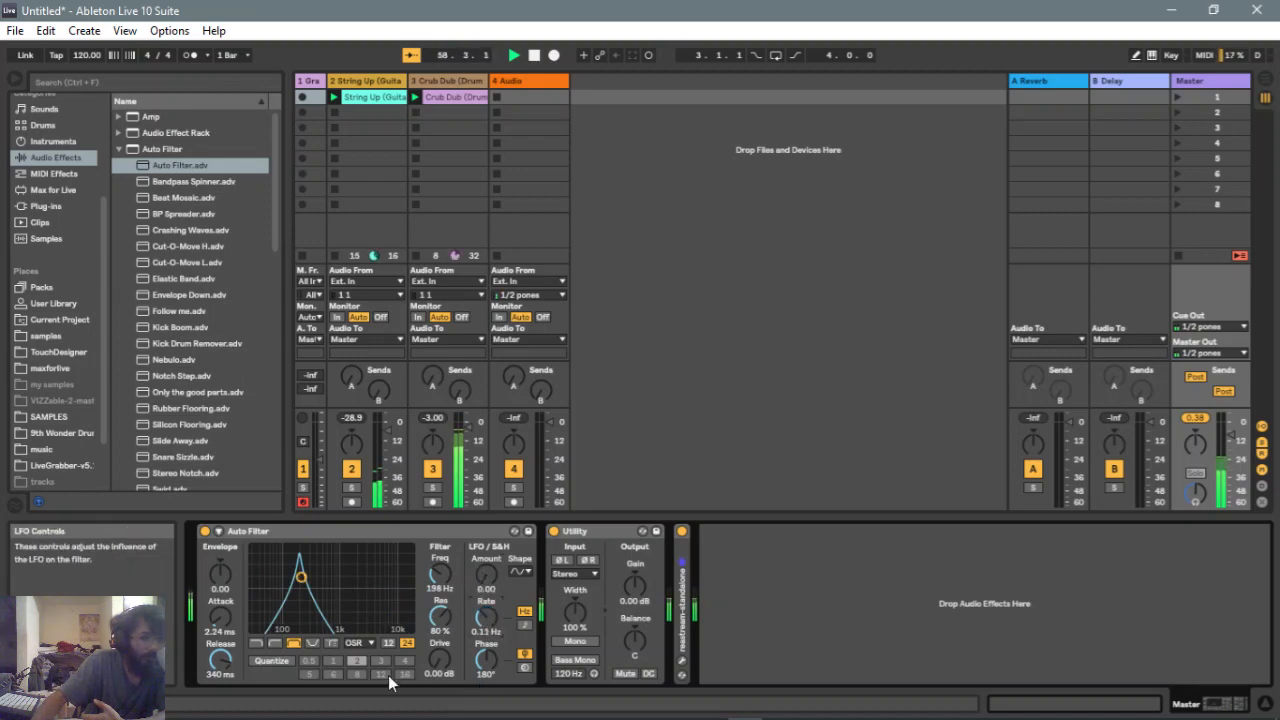
# Switch the filter to notch and sweep its point to about 681 Hz with 53% resonance
pyautogui.click(312, 643)
pyautogui.moveTo(300, 577); pyautogui.dragTo(264, 626)
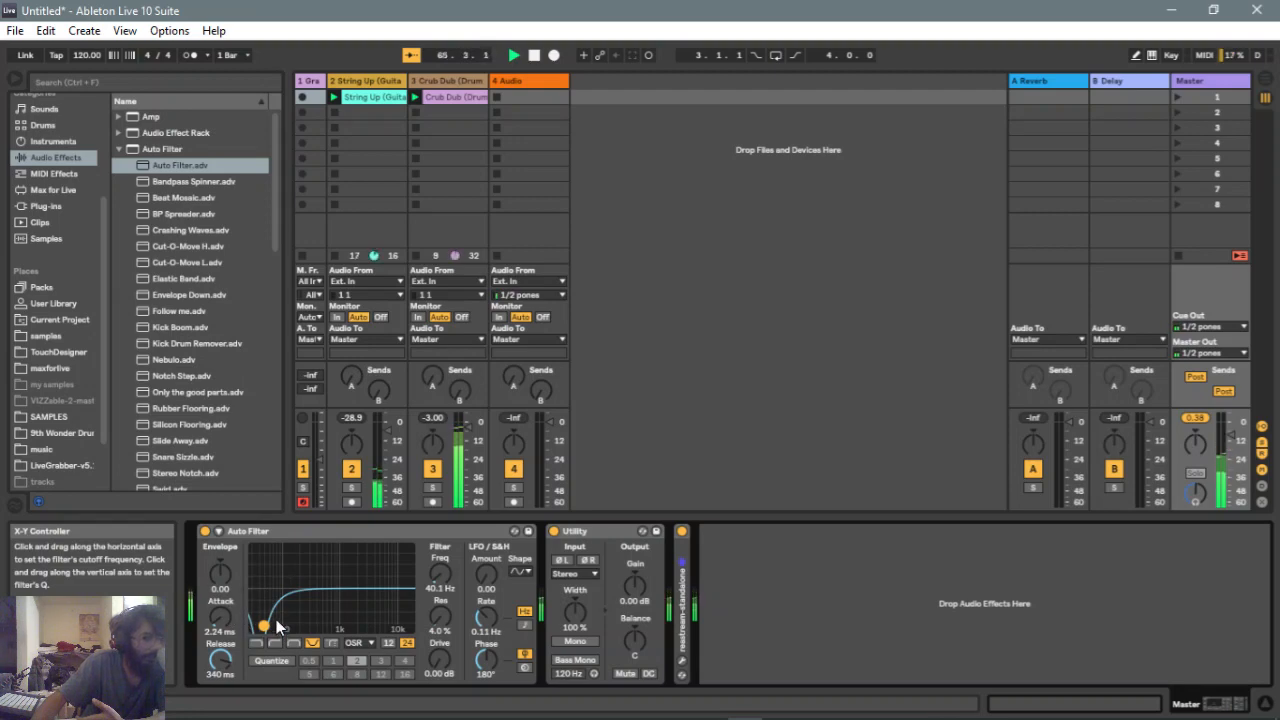
pyautogui.moveTo(262, 626); pyautogui.dragTo(394, 618)
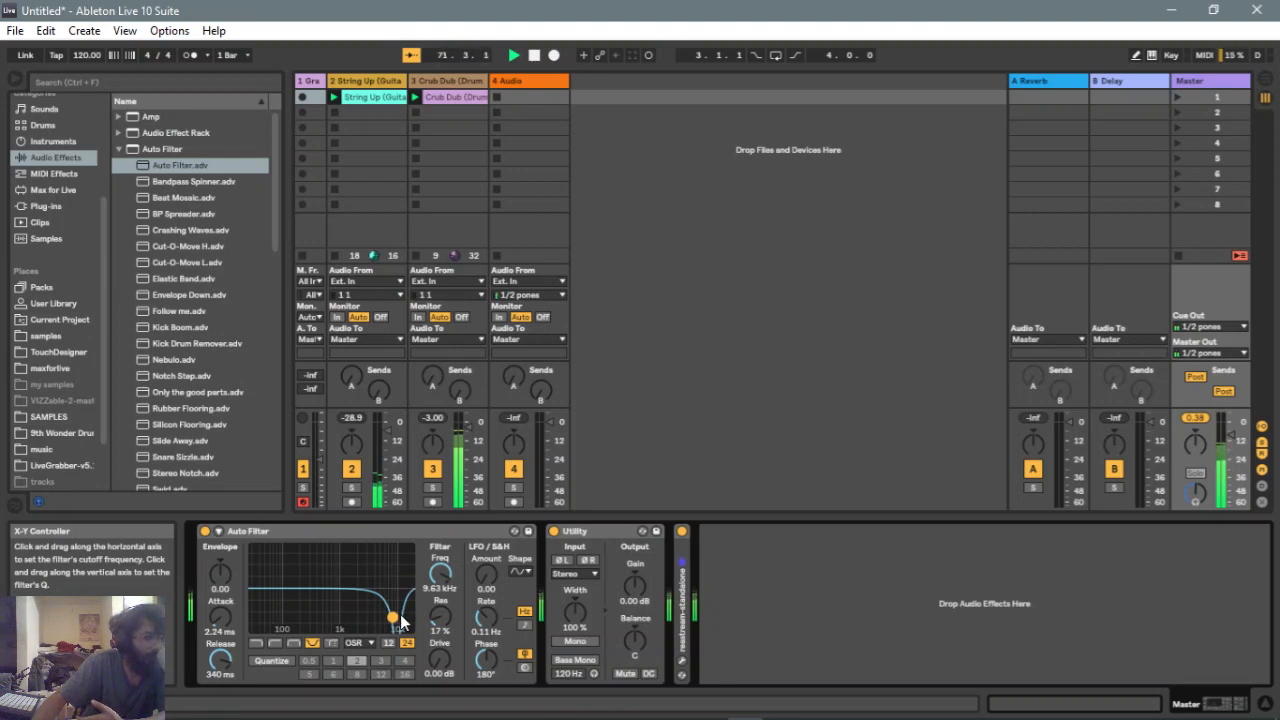
pyautogui.moveTo(394, 618); pyautogui.dragTo(330, 595)
# Switch the filter to morph and sweep the morph amount to about 73 hp/no
pyautogui.click(332, 642)
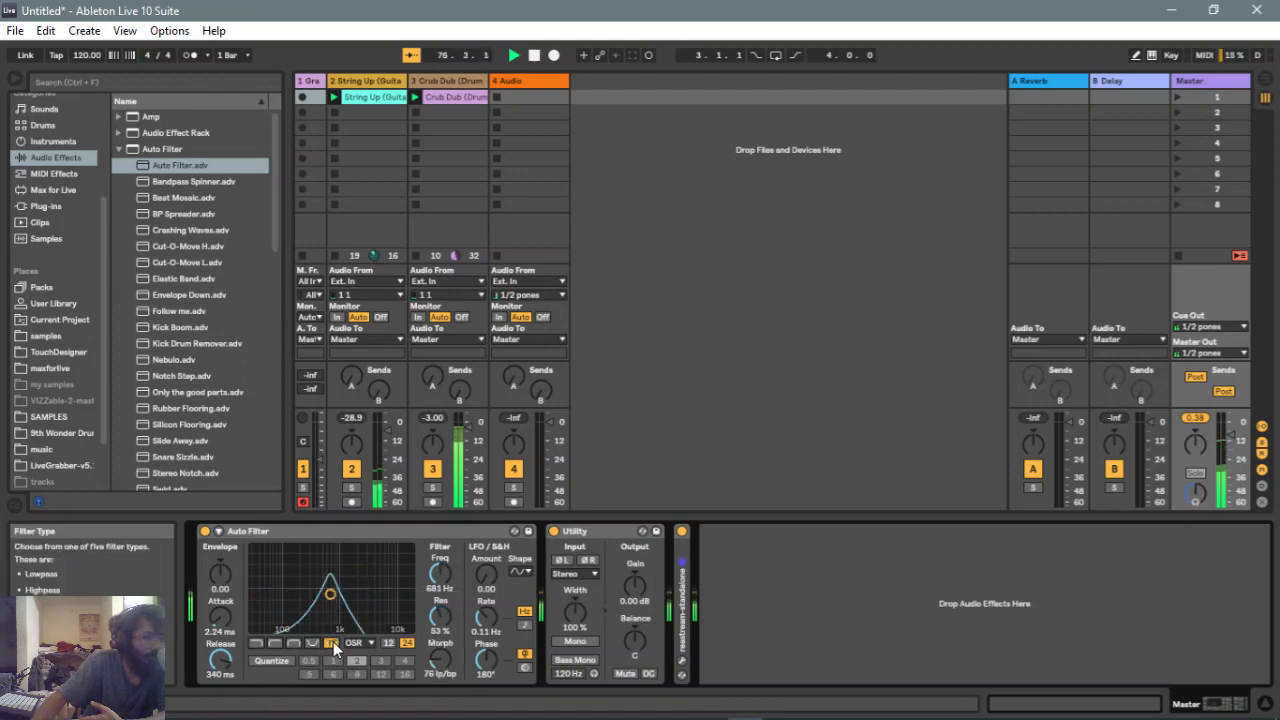
pyautogui.moveTo(438, 658); pyautogui.dragTo(438, 684)
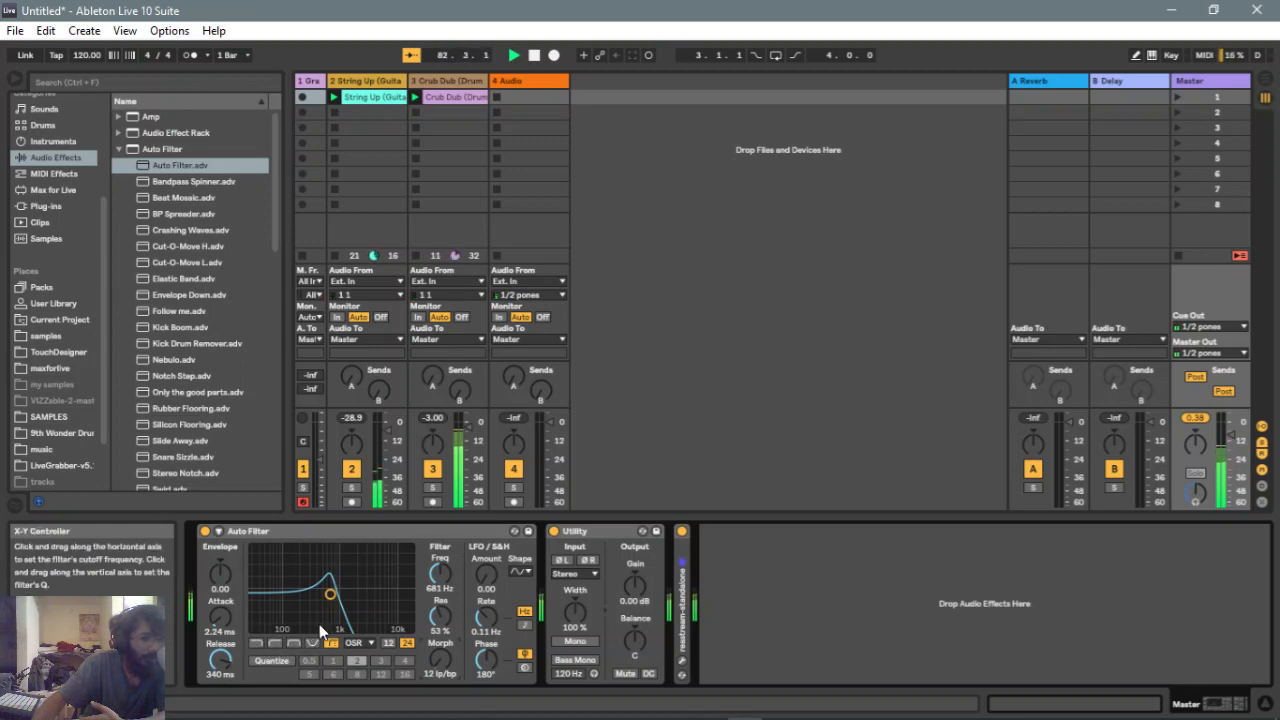
pyautogui.moveTo(442, 662); pyautogui.dragTo(442, 575)
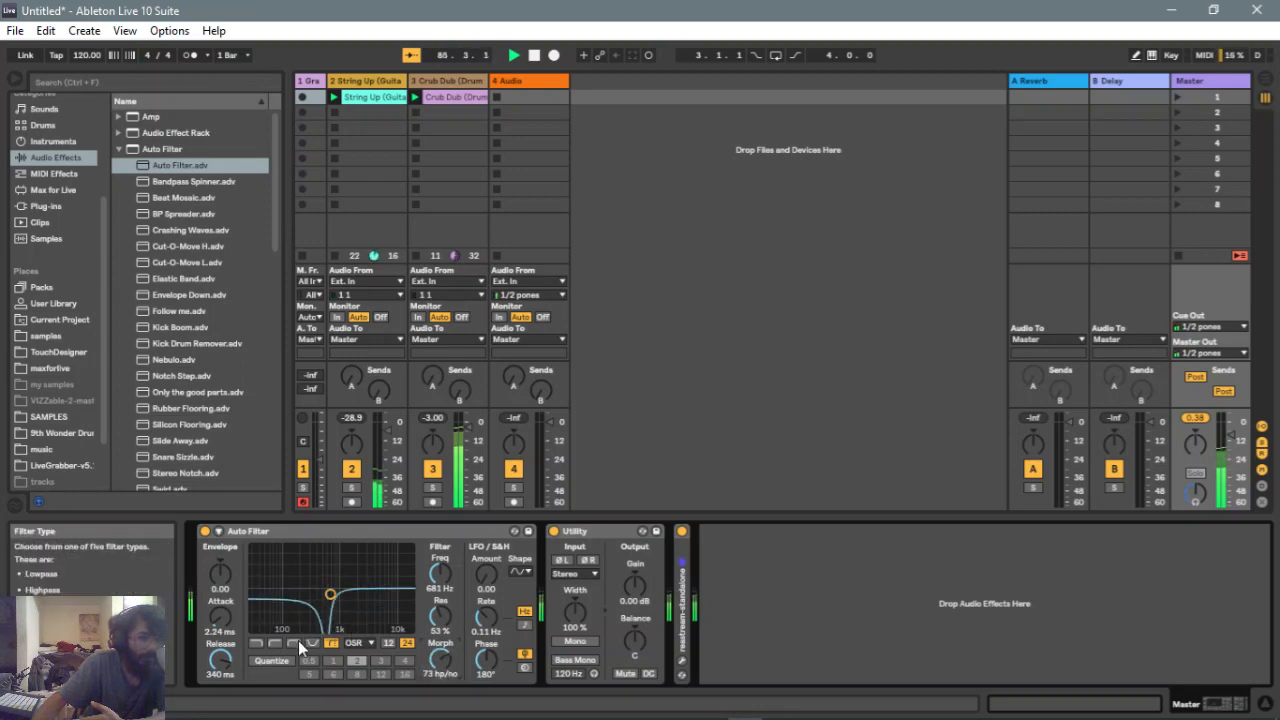
# Switch the filter to lowpass, drag the cutoff to about 3.75 kHz, and set resonance to 34%
pyautogui.click(258, 643)
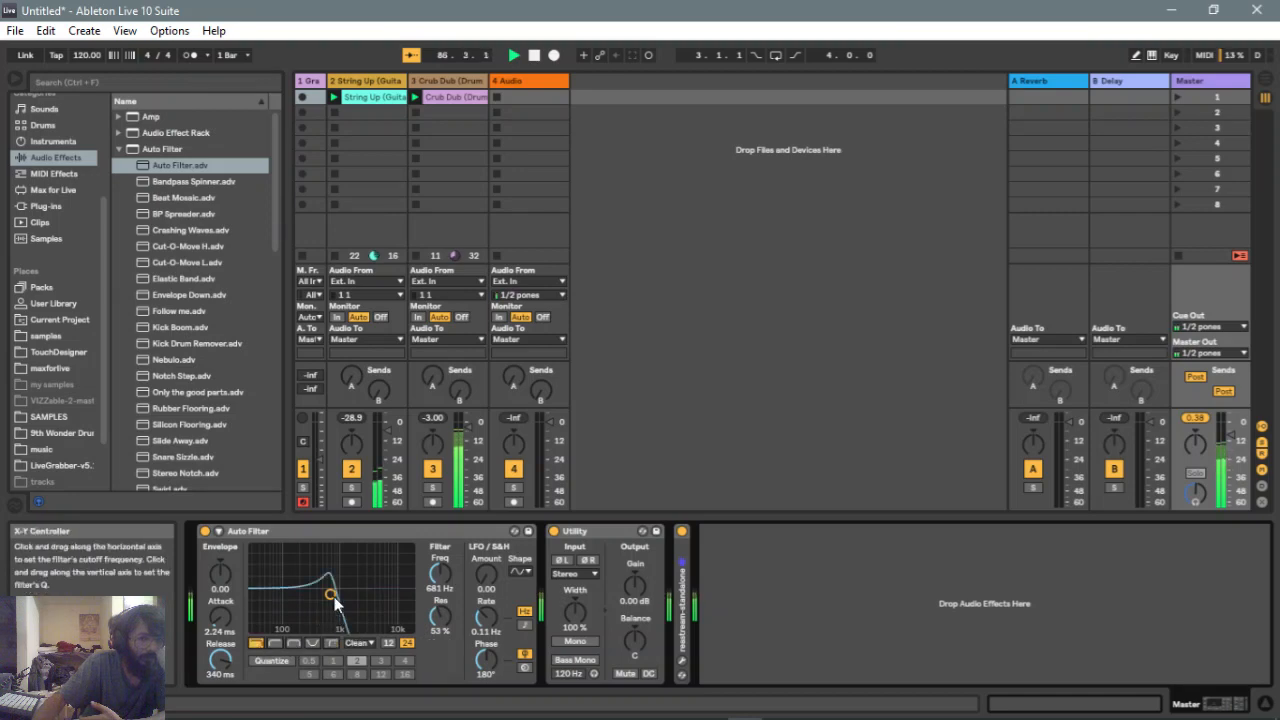
pyautogui.moveTo(330, 596); pyautogui.dragTo(370, 584)
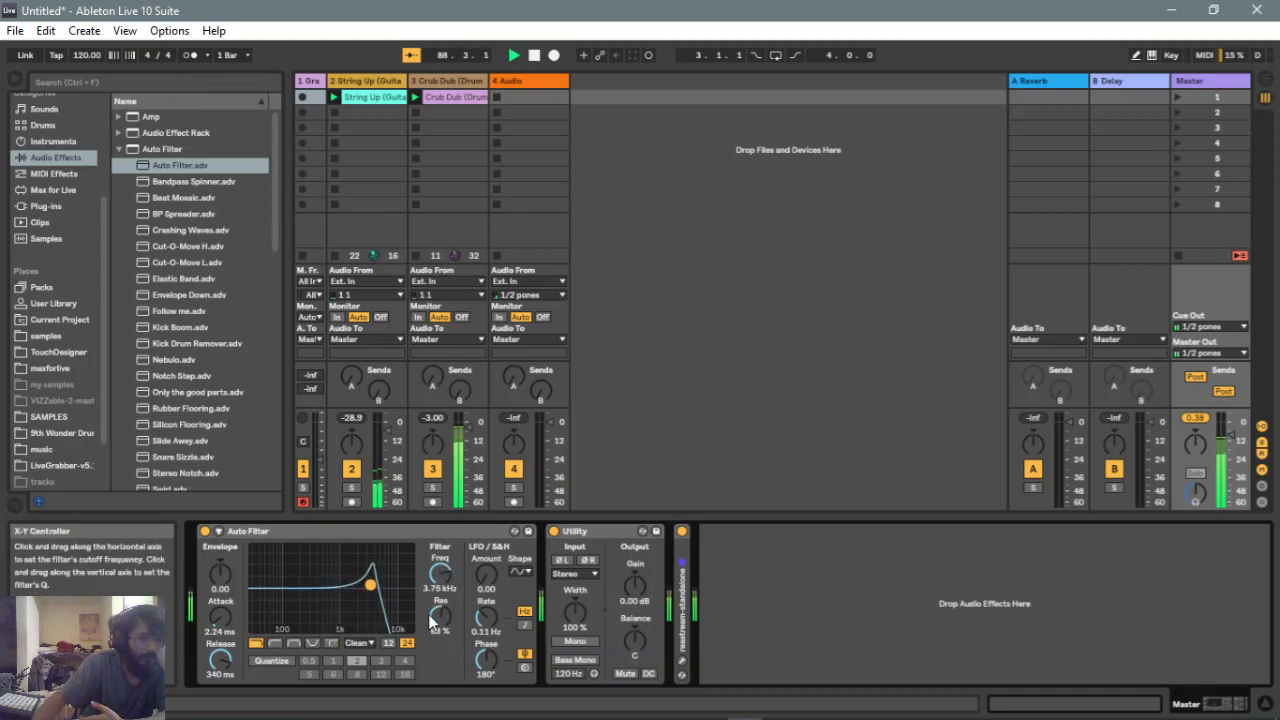
pyautogui.moveTo(432, 622); pyautogui.dragTo(440, 655)
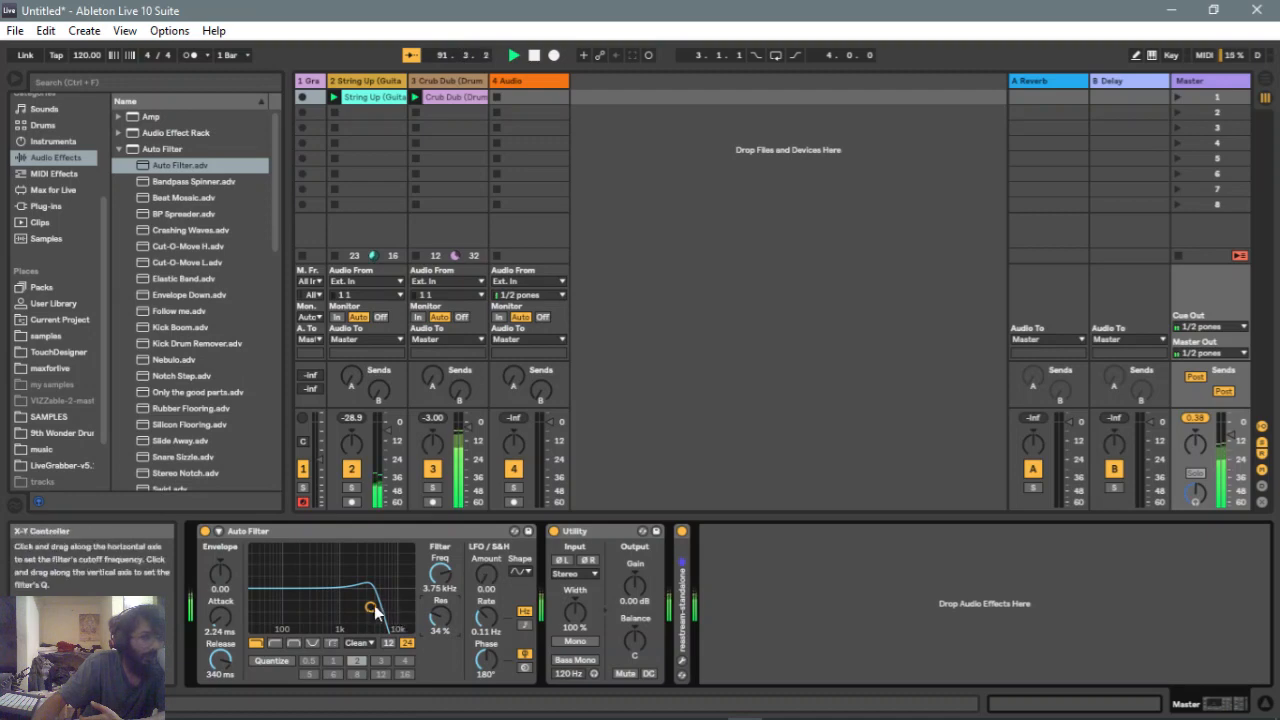
# Drag the lowpass point to about 1.88 kHz with about 72% resonance
pyautogui.moveTo(370, 607); pyautogui.dragTo(378, 605)
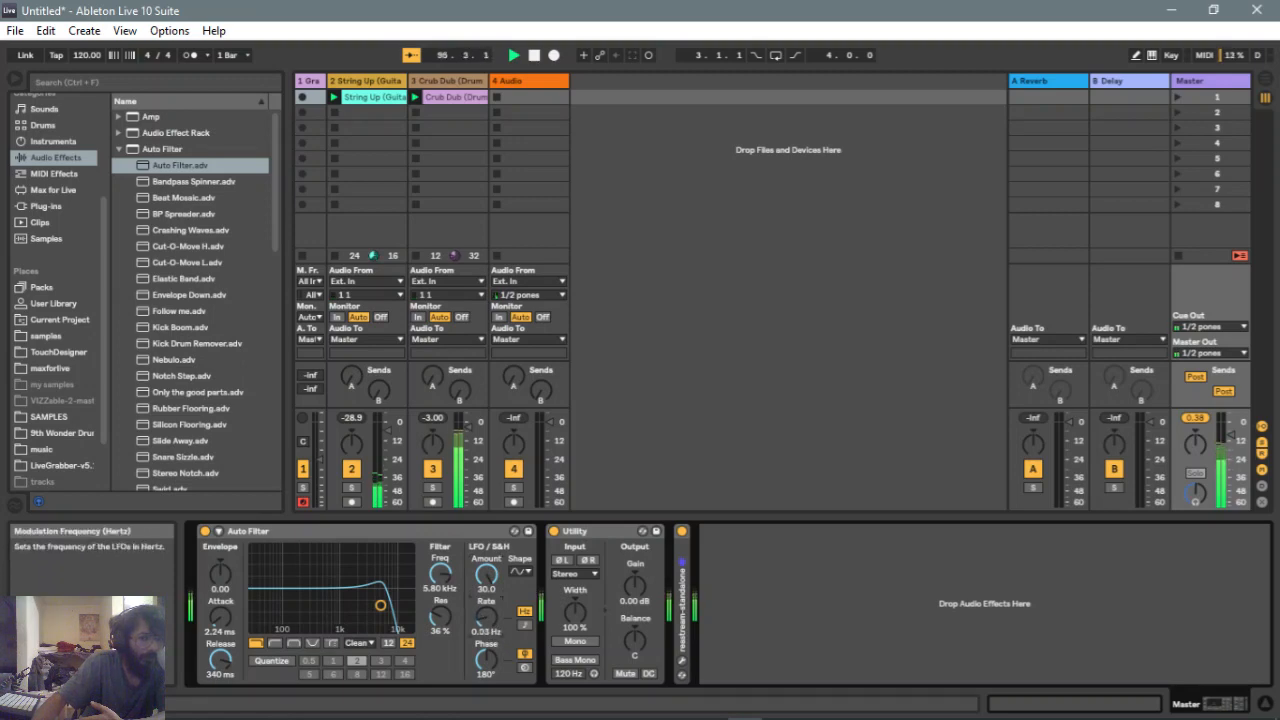
pyautogui.moveTo(376, 618); pyautogui.dragTo(354, 583)
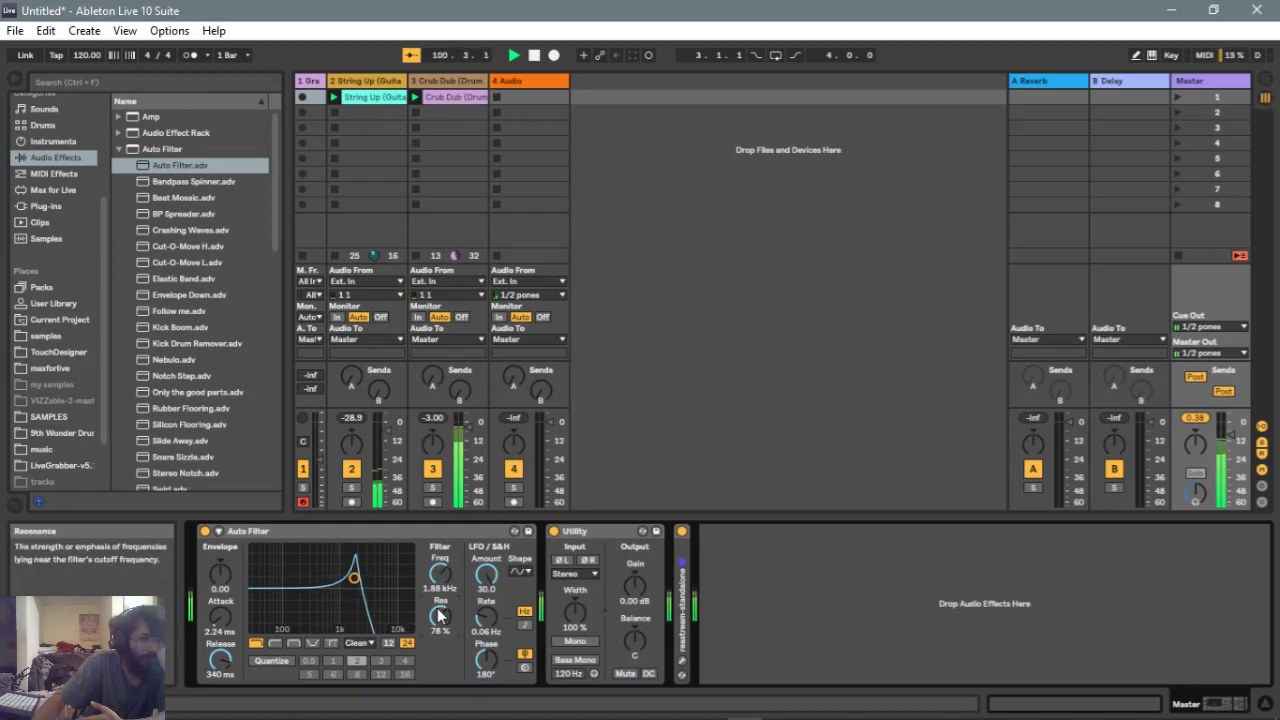
pyautogui.moveTo(354, 578)
pyautogui.mouseDown()
pyautogui.moveTo(371, 578)
pyautogui.moveTo(354, 582)
pyautogui.mouseUp()
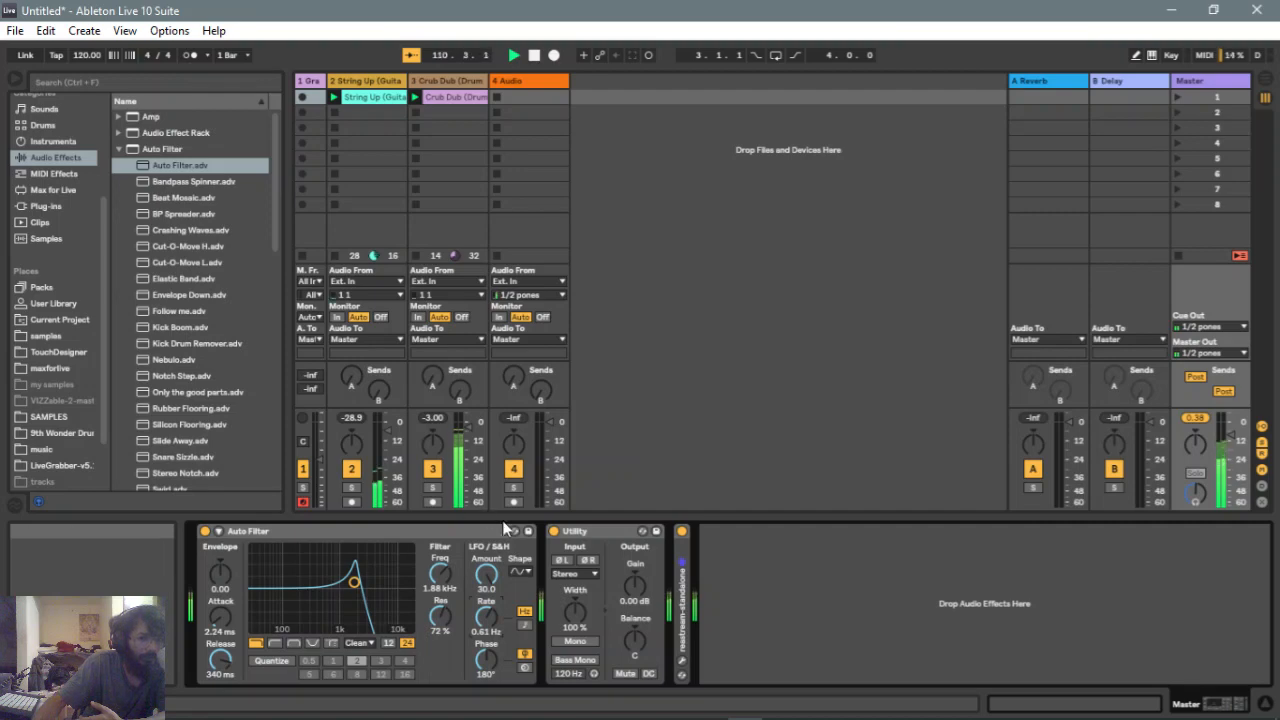
# Sync the LFO rate to the song tempo and set it to 1/12
pyautogui.click(524, 626)
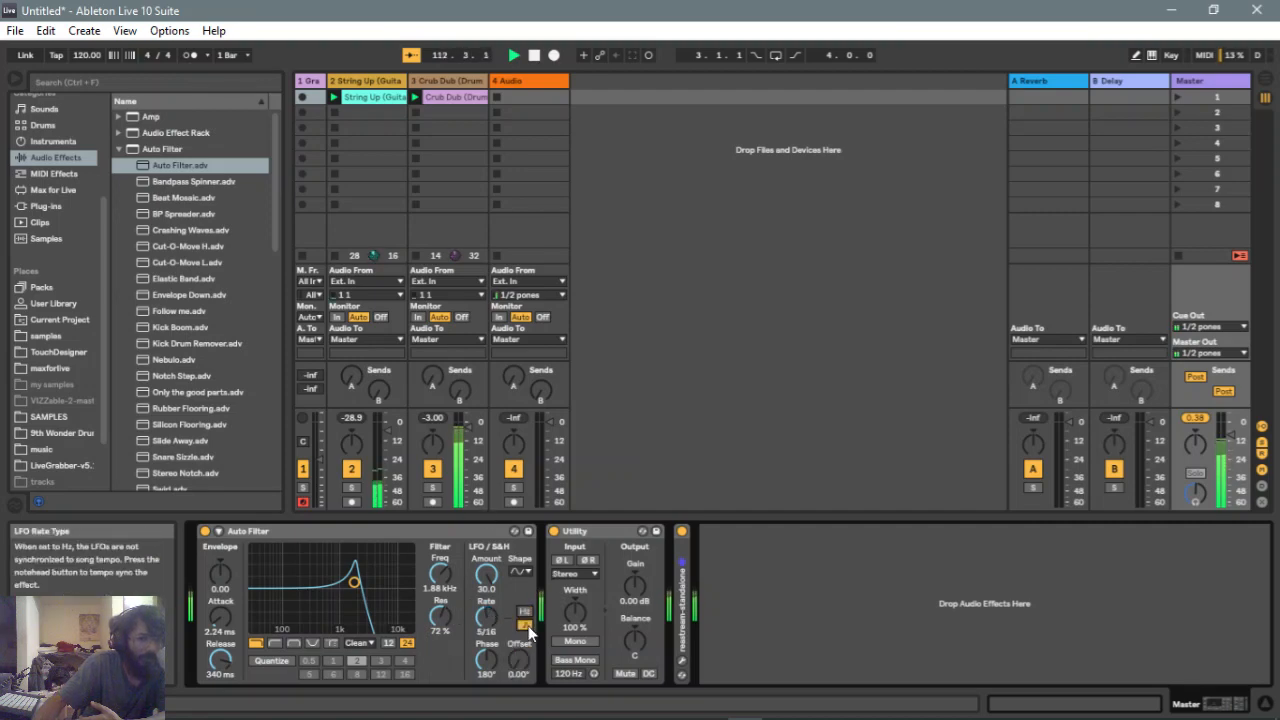
pyautogui.moveTo(486, 619); pyautogui.dragTo(486, 638)
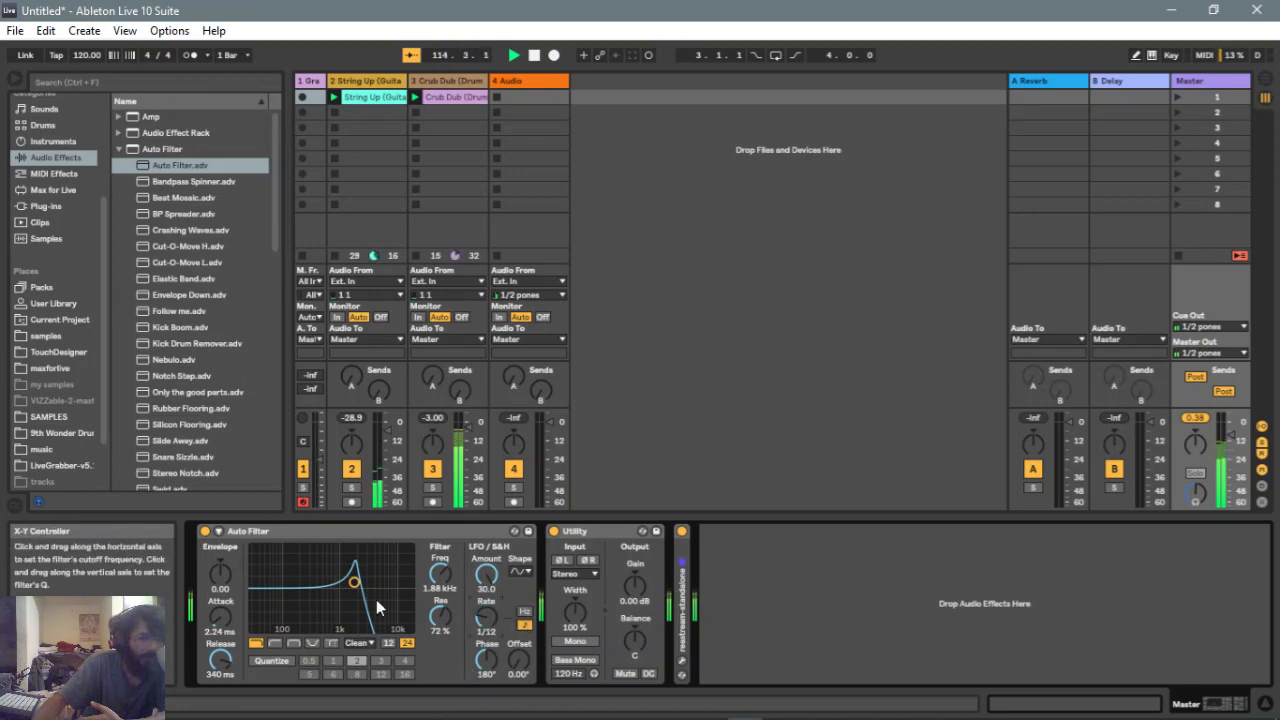
# Lower the LFO amount to 24.5 and sweep the lowpass point, ending near 2.26 kHz with 76% resonance
pyautogui.moveTo(356, 588); pyautogui.dragTo(327, 580)
pyautogui.moveTo(486, 580); pyautogui.dragTo(441, 608)
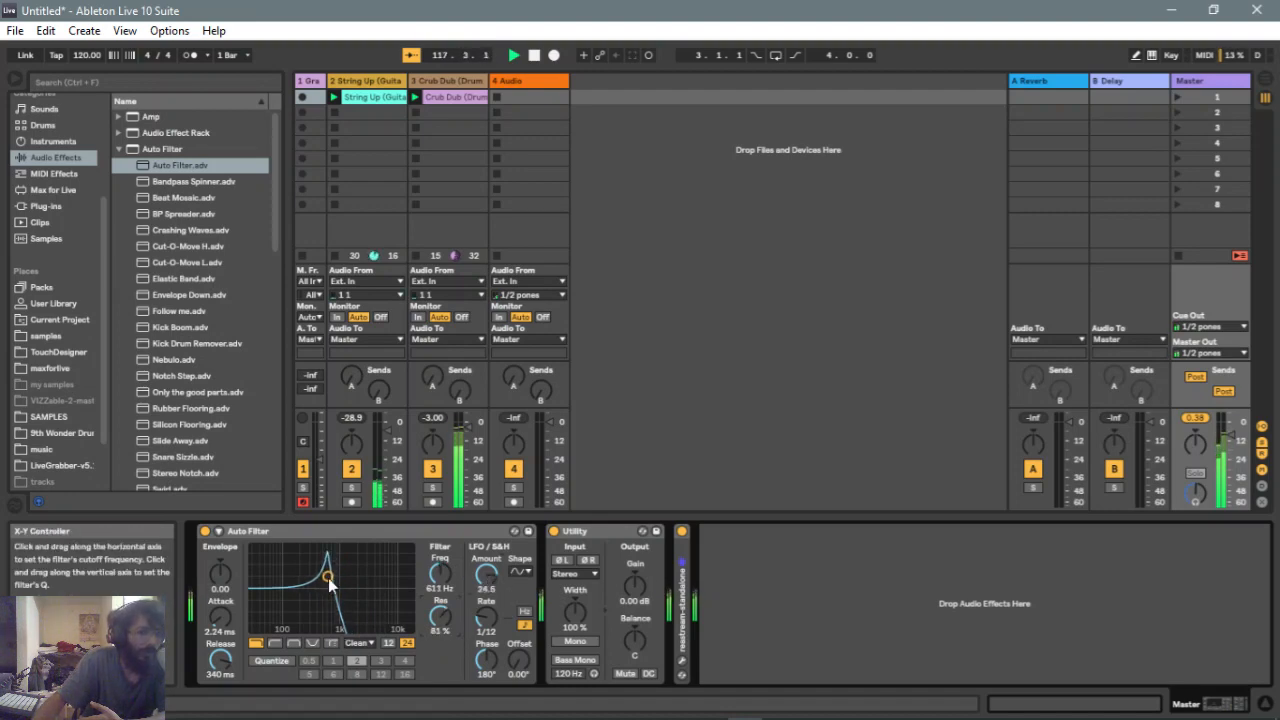
pyautogui.moveTo(327, 578)
pyautogui.mouseDown()
pyautogui.moveTo(380, 582)
pyautogui.moveTo(302, 579)
pyautogui.moveTo(313, 578)
pyautogui.mouseUp()
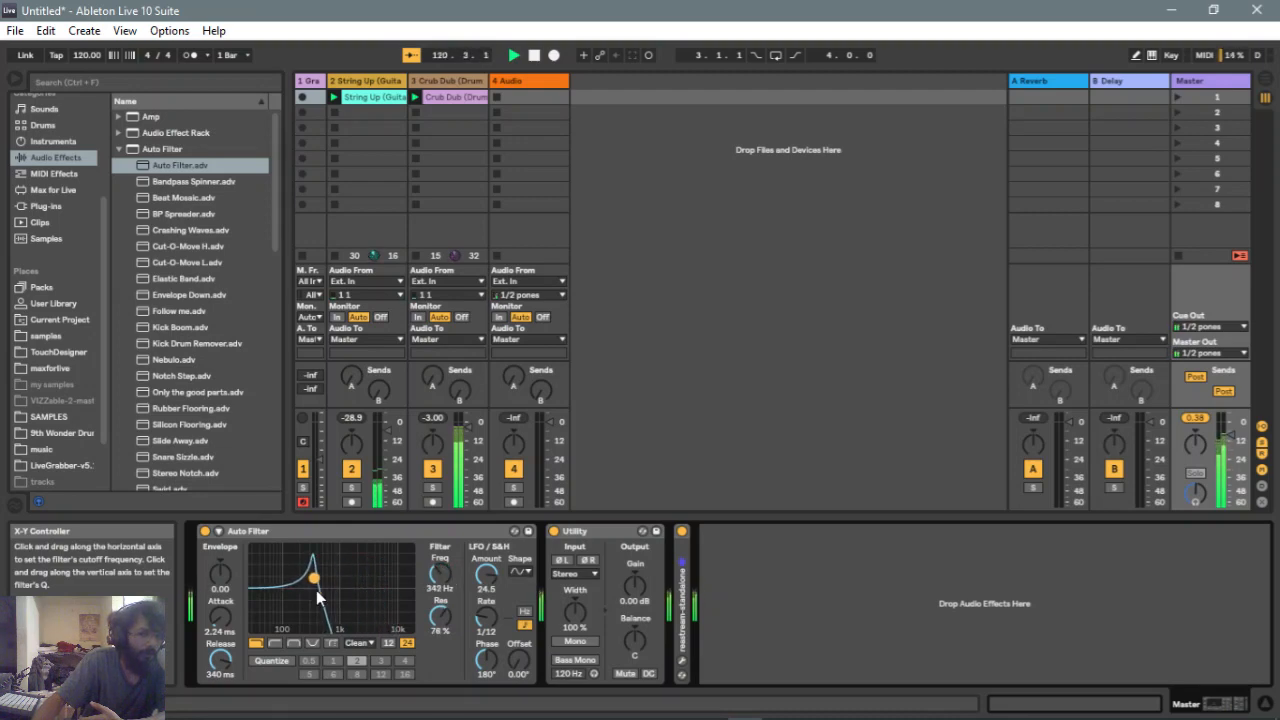
pyautogui.moveTo(313, 578); pyautogui.dragTo(358, 580)
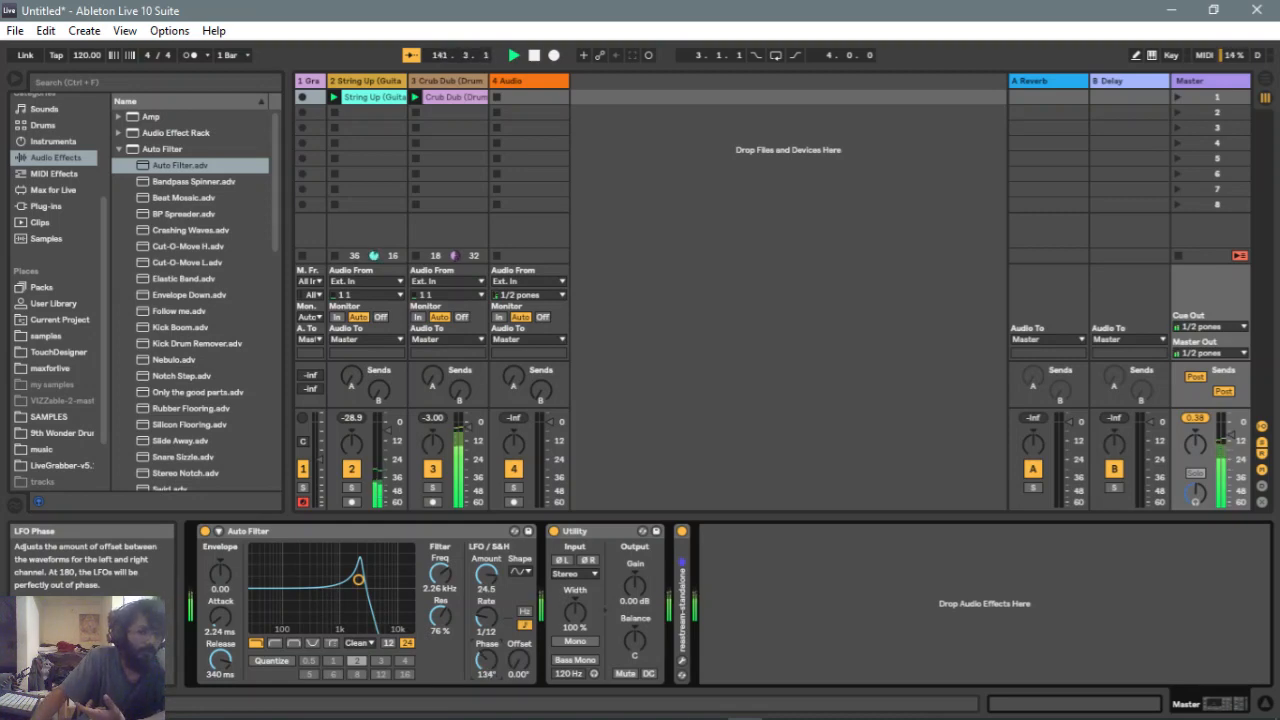
# Switch the LFO rate to Hertz at 0.11 Hz and reset the LFO phase to 180°
pyautogui.moveTo(488, 668); pyautogui.dragTo(488, 645)
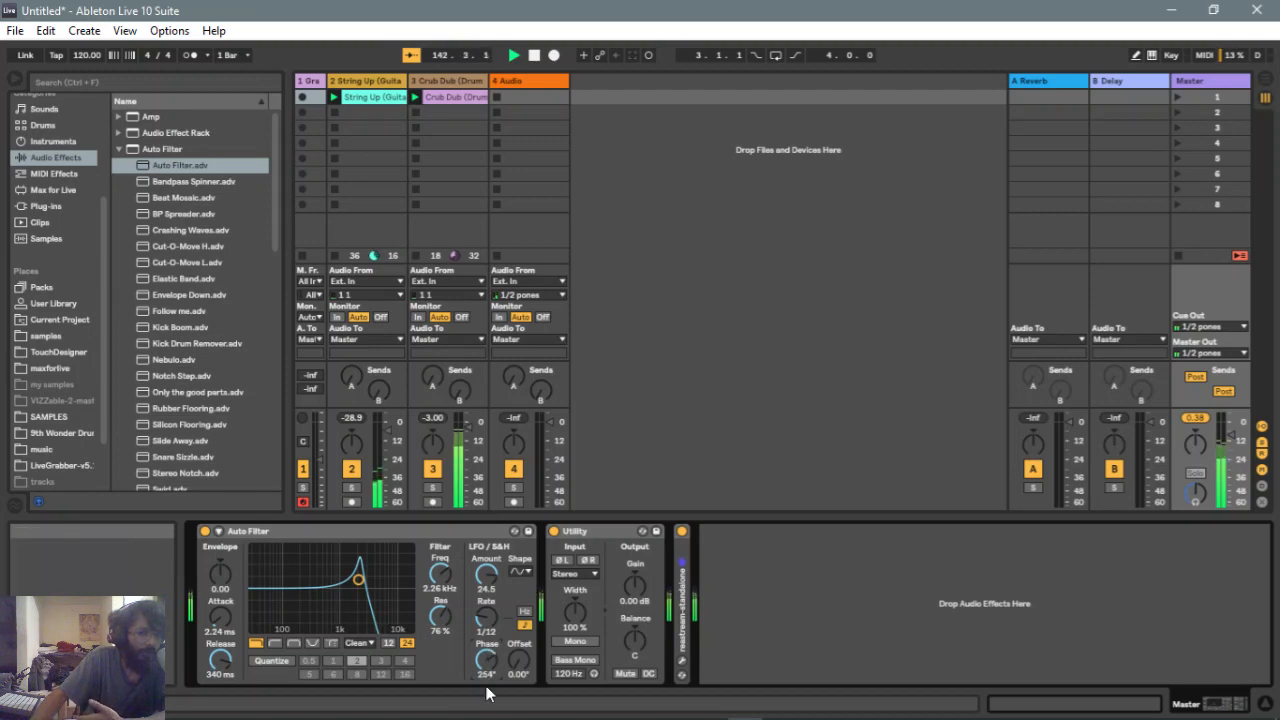
pyautogui.click(524, 613)
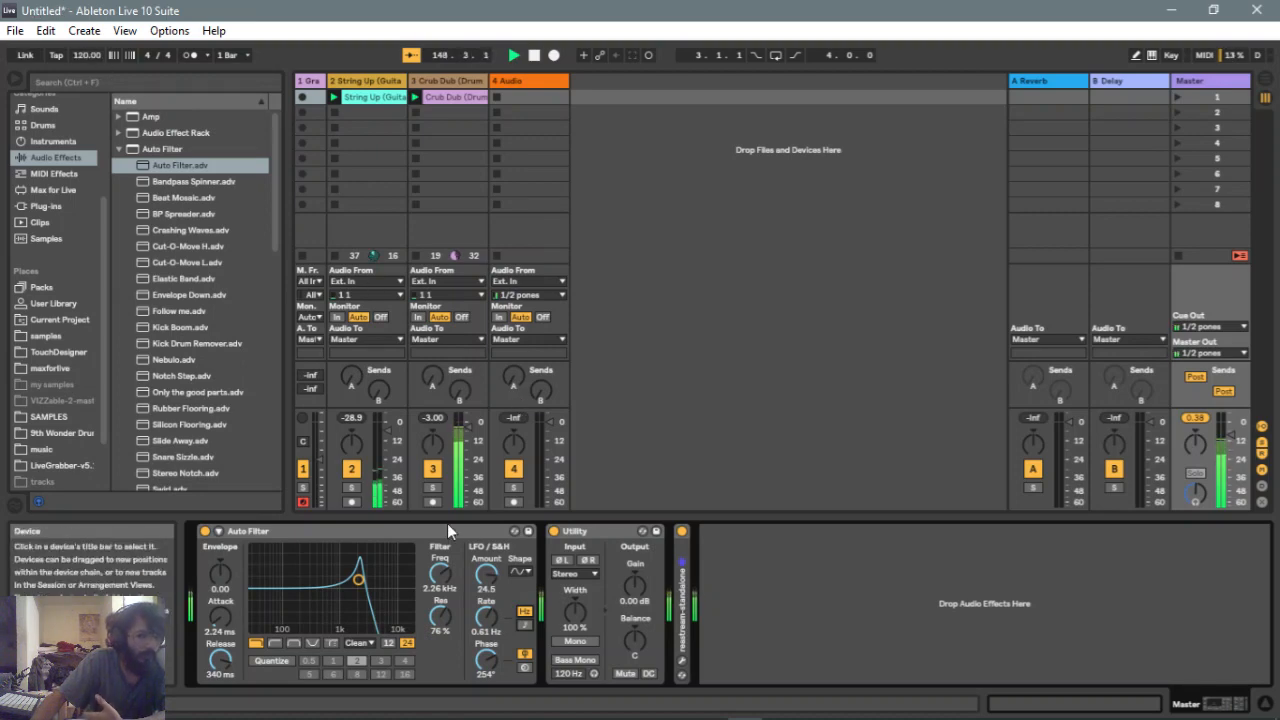
pyautogui.moveTo(487, 616); pyautogui.dragTo(487, 648)
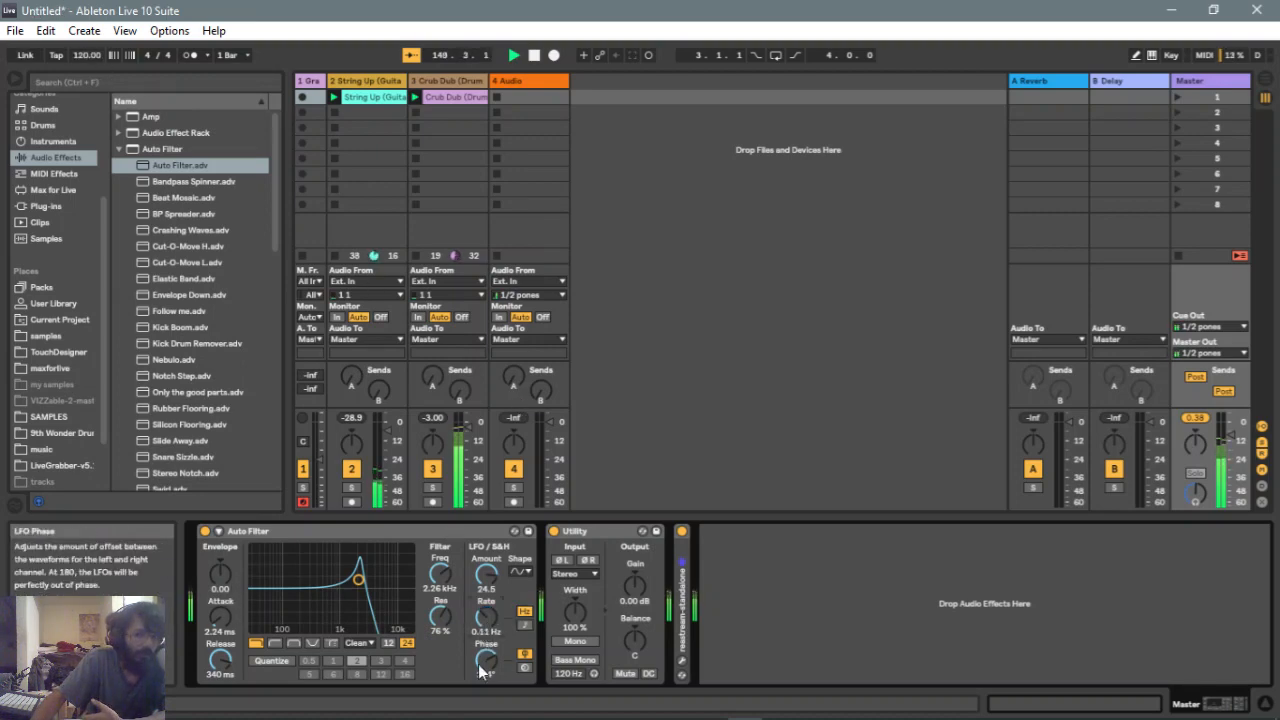
pyautogui.doubleClick(487, 660)
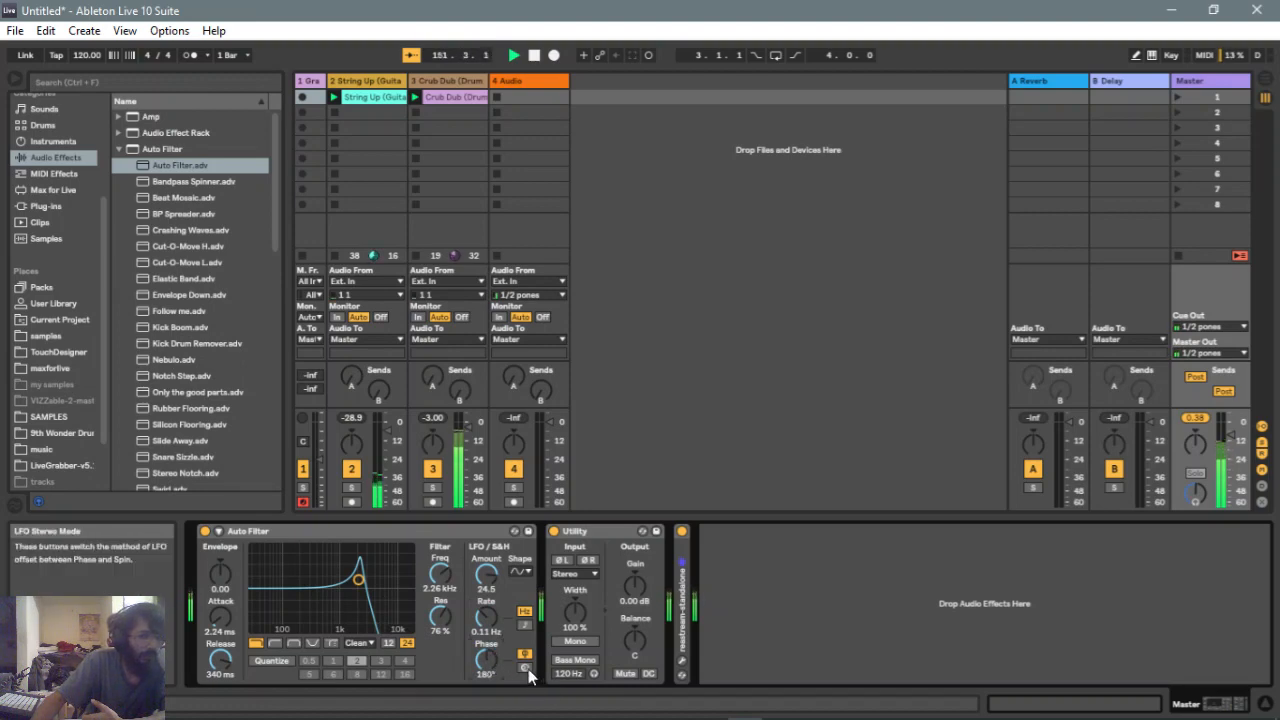
# Switch the LFO stereo mode to Spin and set the spin to 46%
pyautogui.click(525, 667)
pyautogui.moveTo(486, 659); pyautogui.dragTo(486, 630)
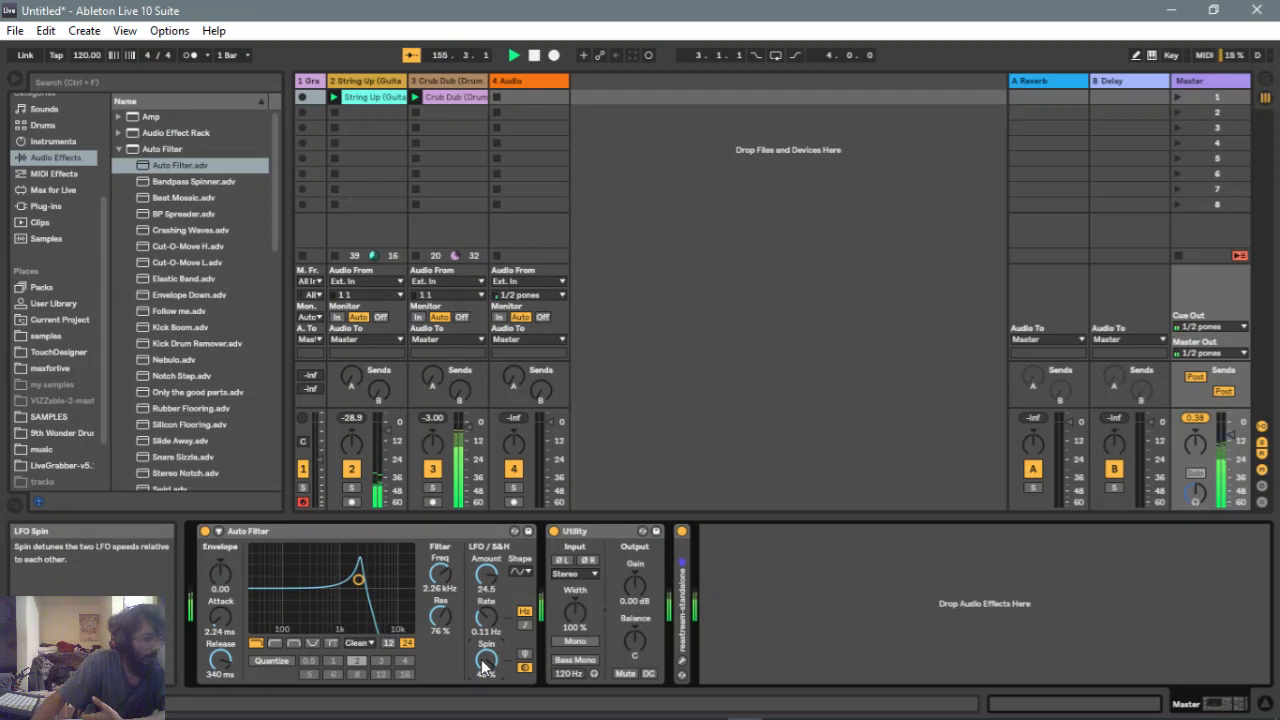
# Sweep the filter point around the graph, ending at about 7.75 kHz with 64% resonance
pyautogui.moveTo(357, 584); pyautogui.dragTo(313, 579)
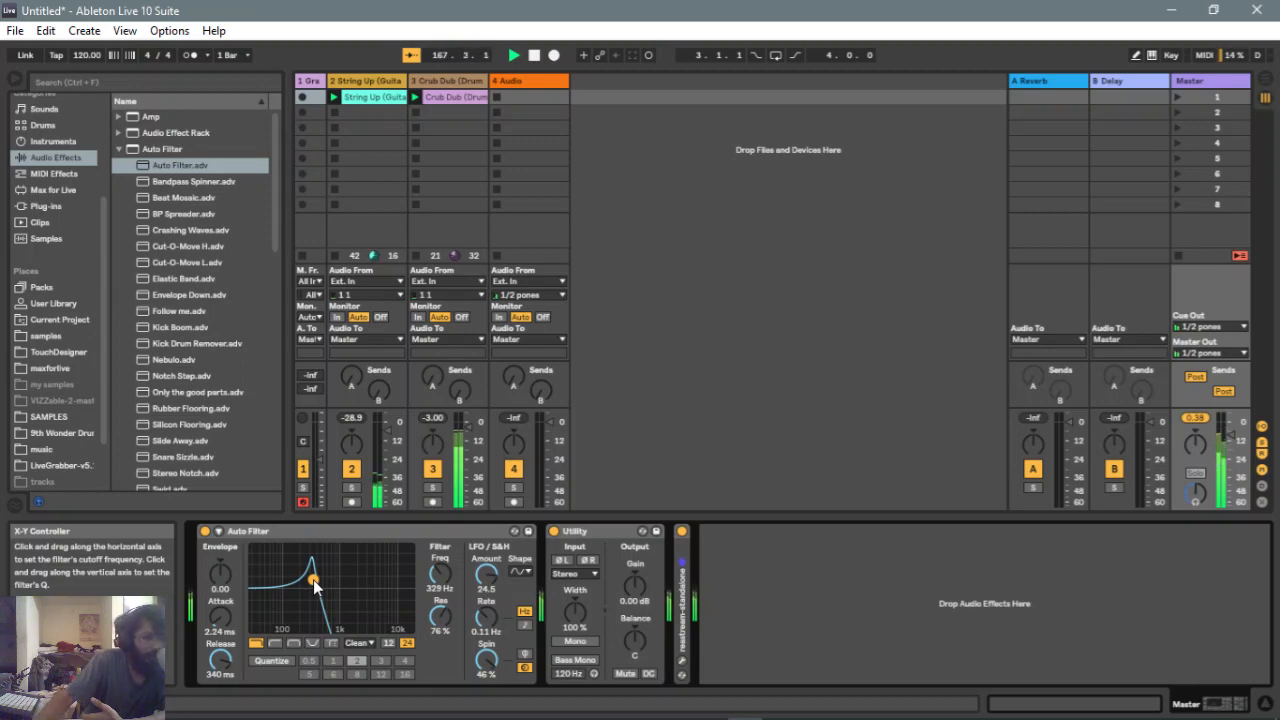
pyautogui.moveTo(311, 586); pyautogui.dragTo(324, 597)
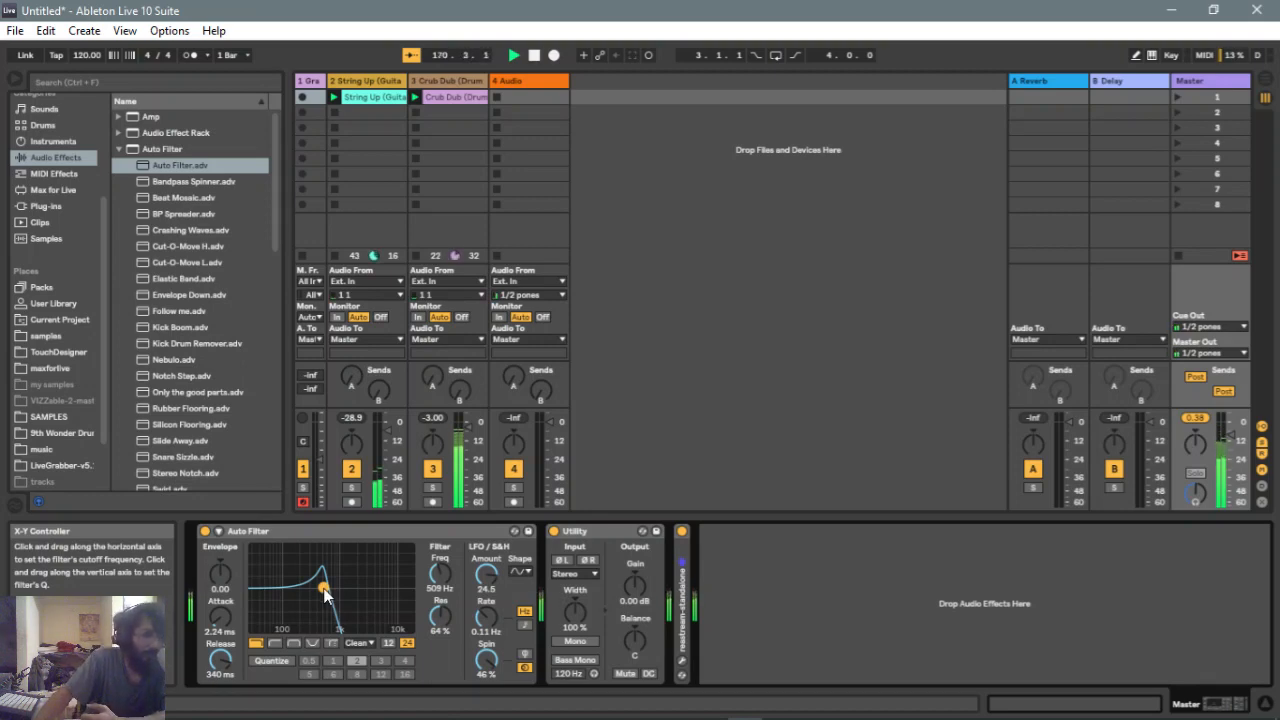
pyautogui.moveTo(324, 592); pyautogui.dragTo(387, 587)
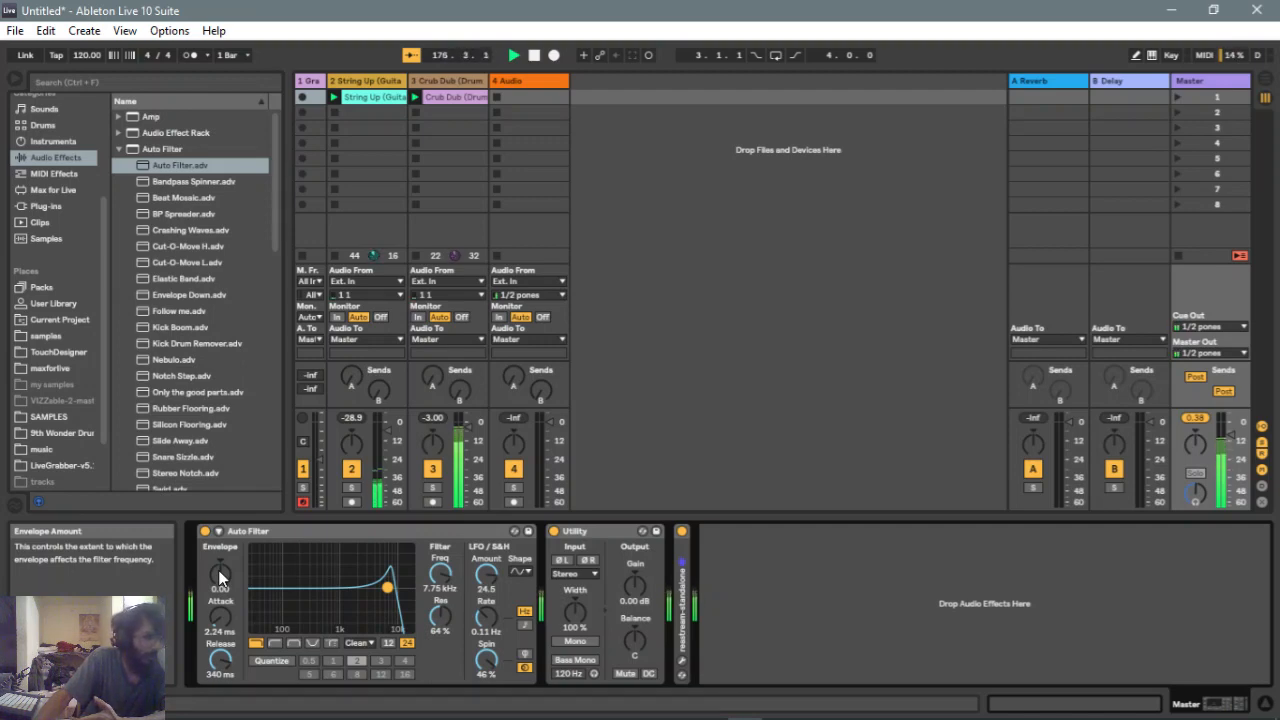
# Set the envelope amount to -127 and move the filter point to about 1.17 kHz with 72% resonance
pyautogui.moveTo(220, 576)
pyautogui.mouseDown()
pyautogui.moveTo(220, 480)
pyautogui.moveTo(220, 672)
pyautogui.mouseUp()
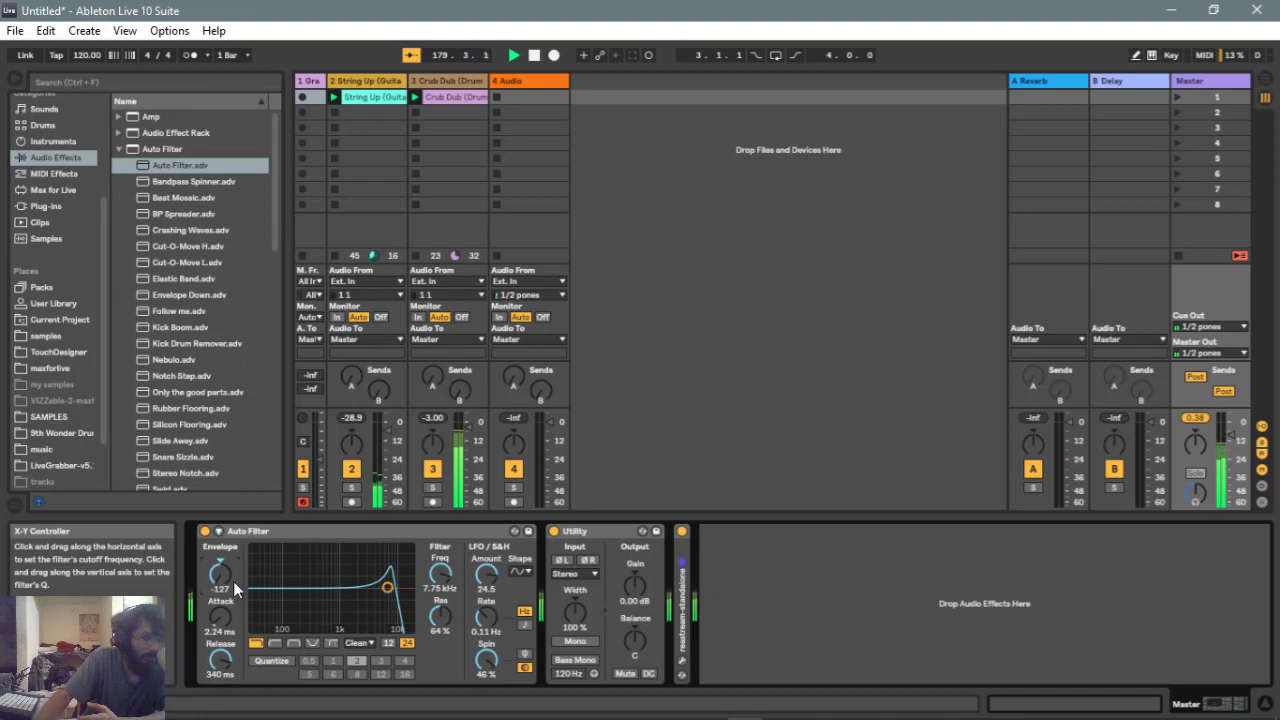
pyautogui.moveTo(387, 587); pyautogui.dragTo(342, 582)
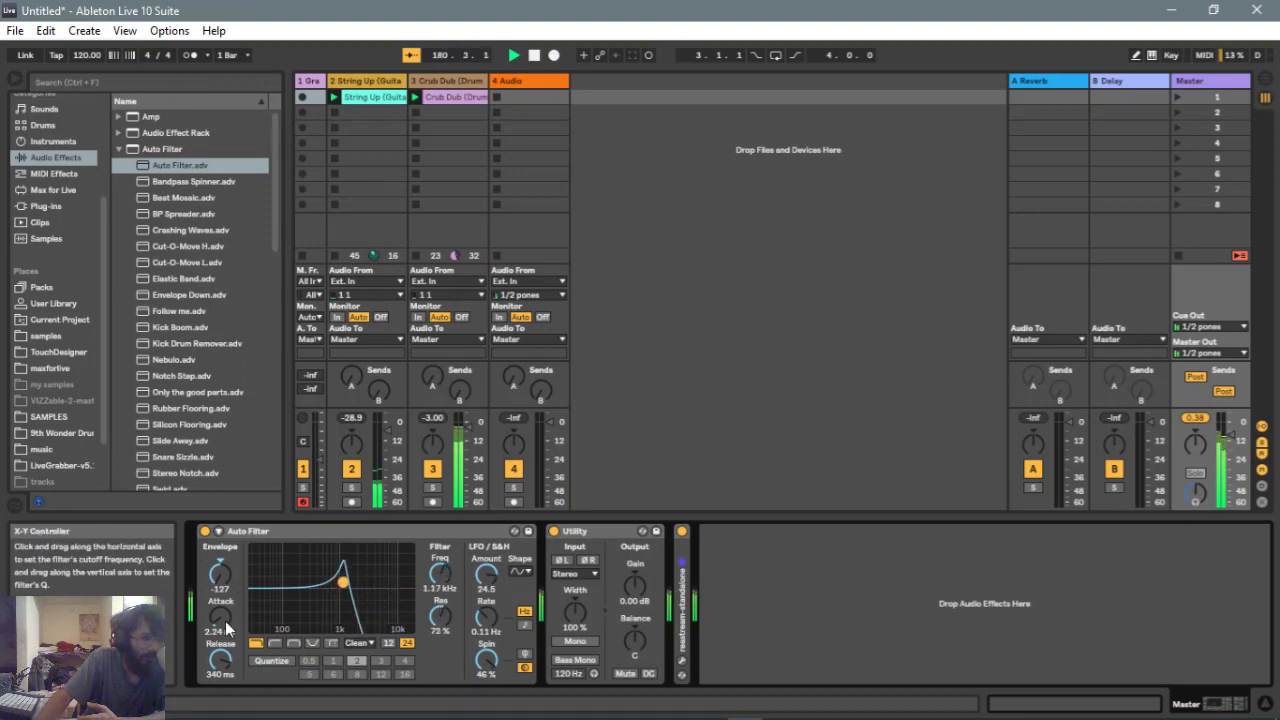
# Reset the envelope attack and release to defaults and raise the envelope amount to 127
pyautogui.doubleClick(220, 664)
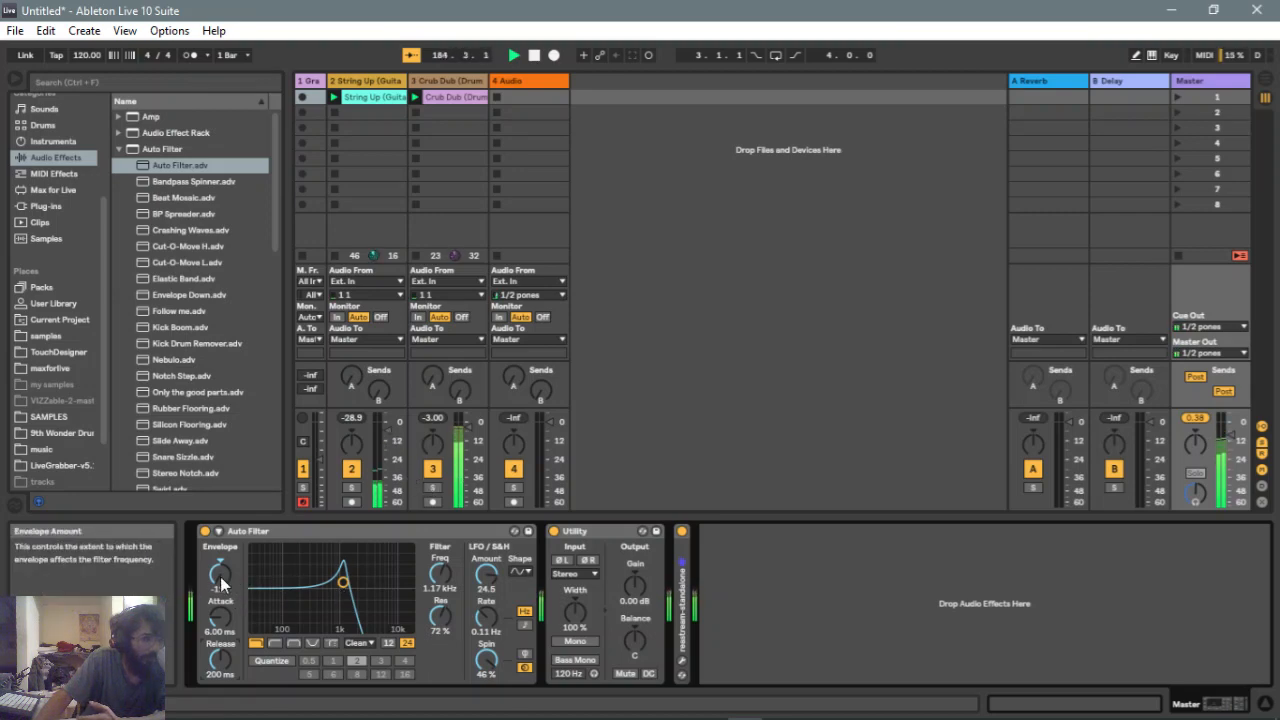
pyautogui.moveTo(231, 576); pyautogui.dragTo(231, 472)
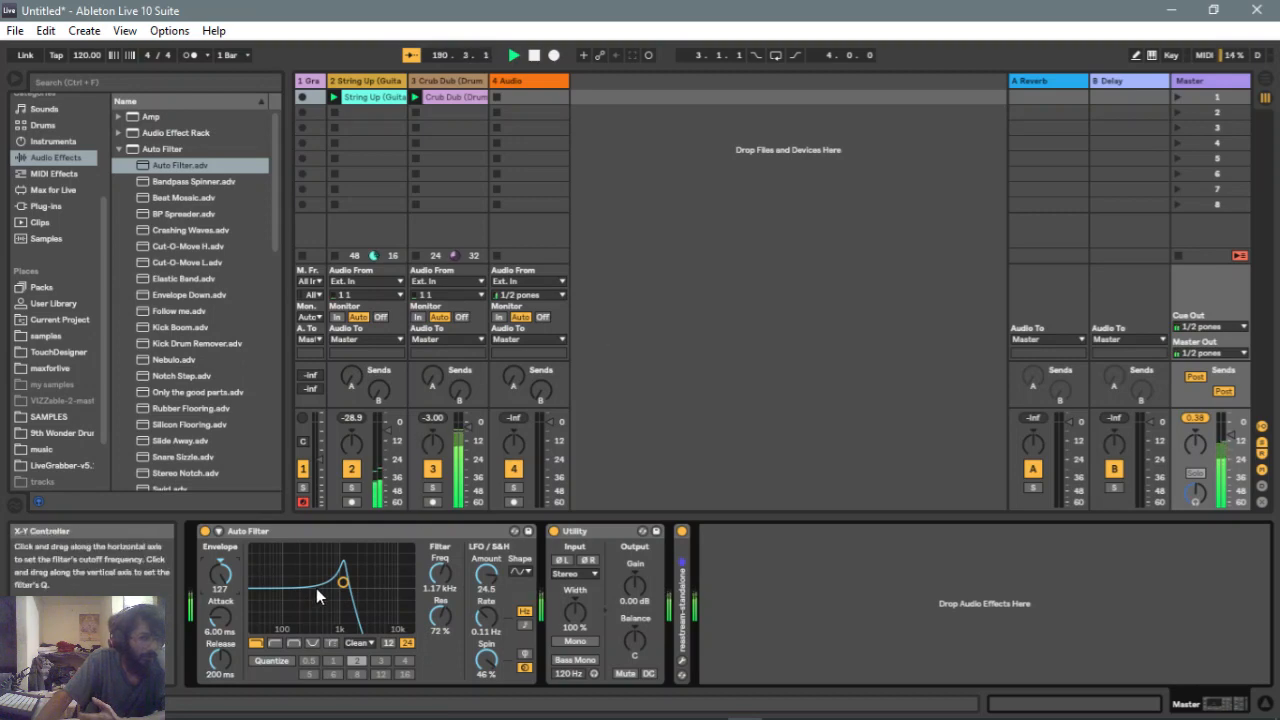
# Move the filter point to about 1.51 kHz with 56% resonance and set the envelope amount to -24.2
pyautogui.moveTo(342, 582)
pyautogui.mouseDown()
pyautogui.moveTo(388, 583)
pyautogui.moveTo(312, 594)
pyautogui.moveTo(349, 592)
pyautogui.mouseUp()
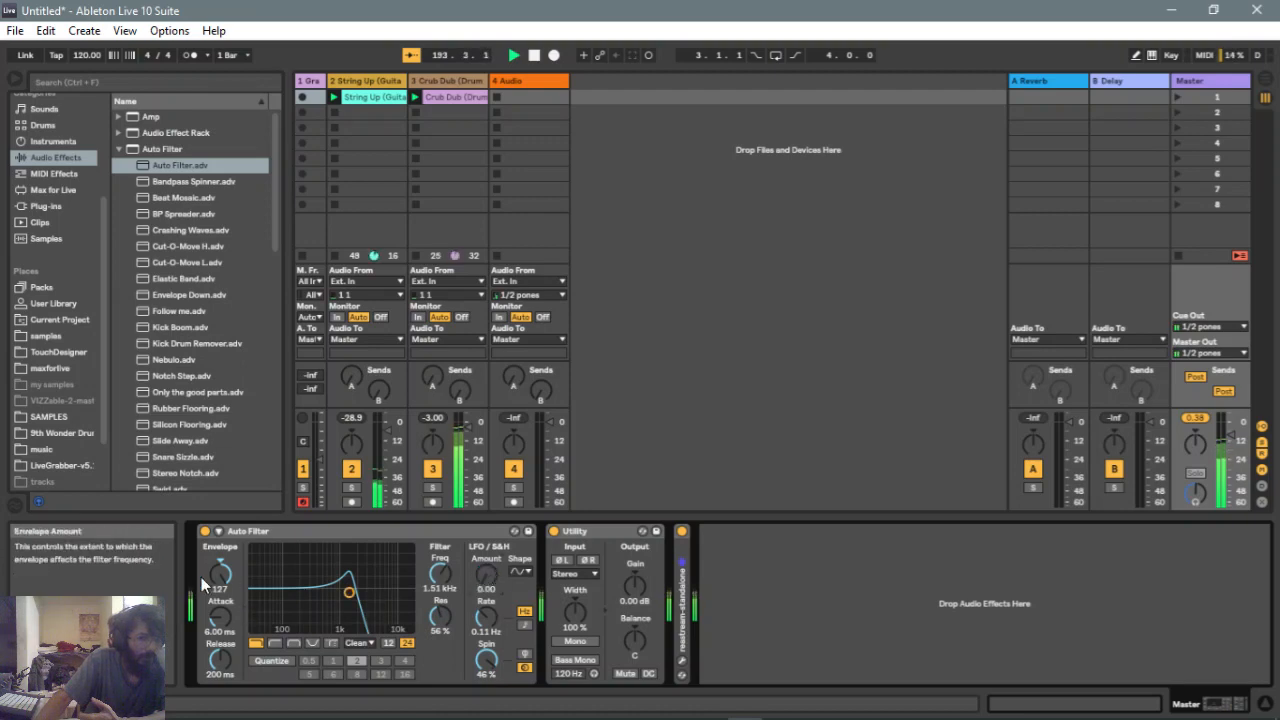
pyautogui.moveTo(219, 574); pyautogui.dragTo(219, 620)
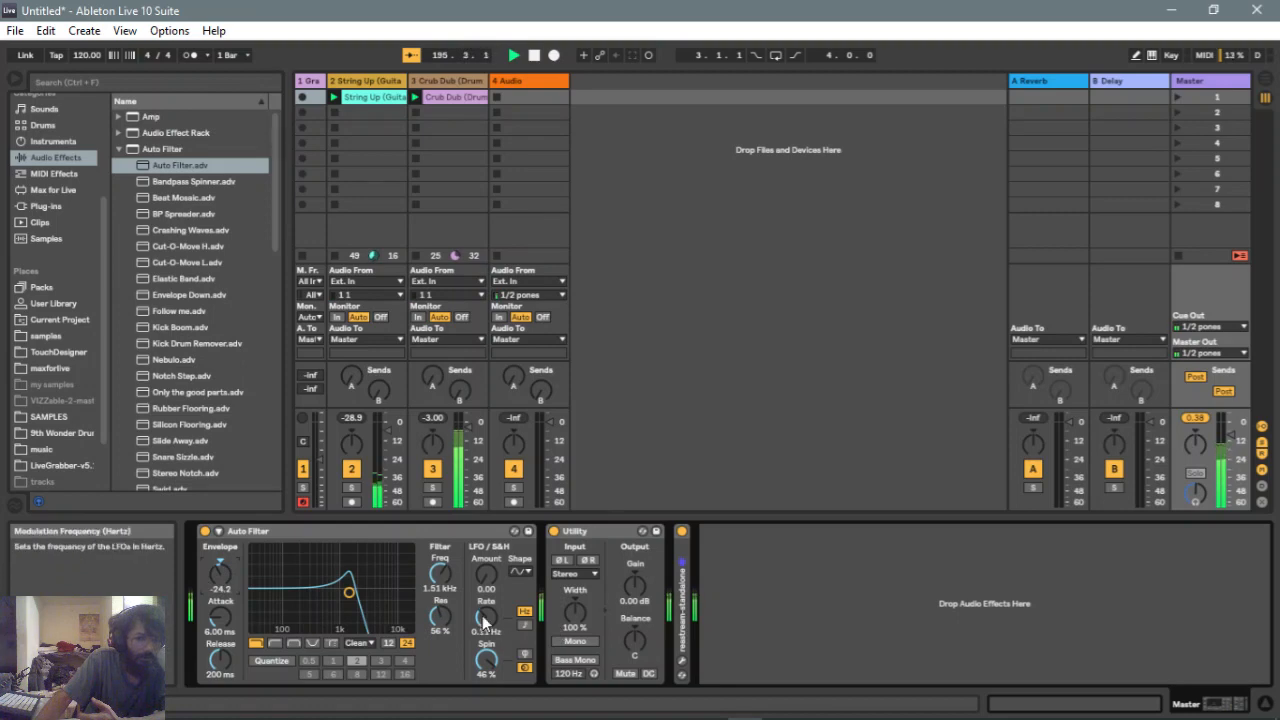
# Sync the LFO rate to 1/24 and drag the filter point to about 3.75 kHz with 80% resonance
pyautogui.click(524, 625)
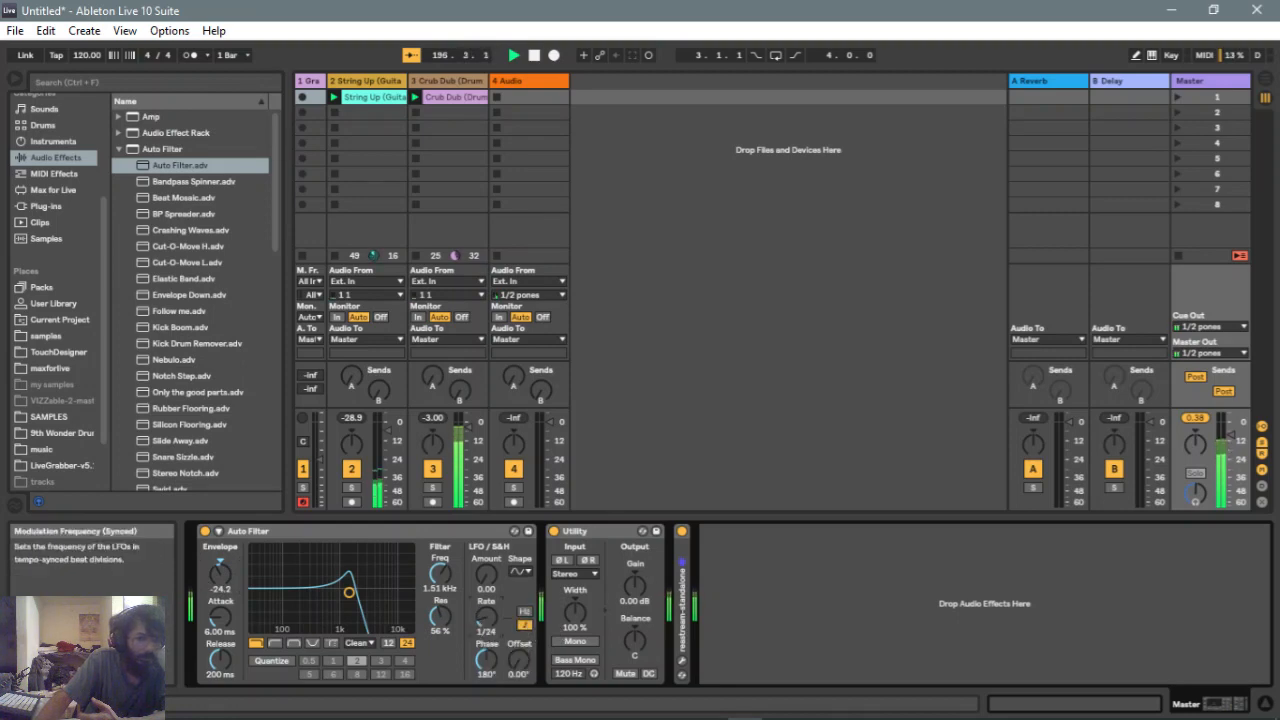
pyautogui.moveTo(377, 618); pyautogui.dragTo(399, 602)
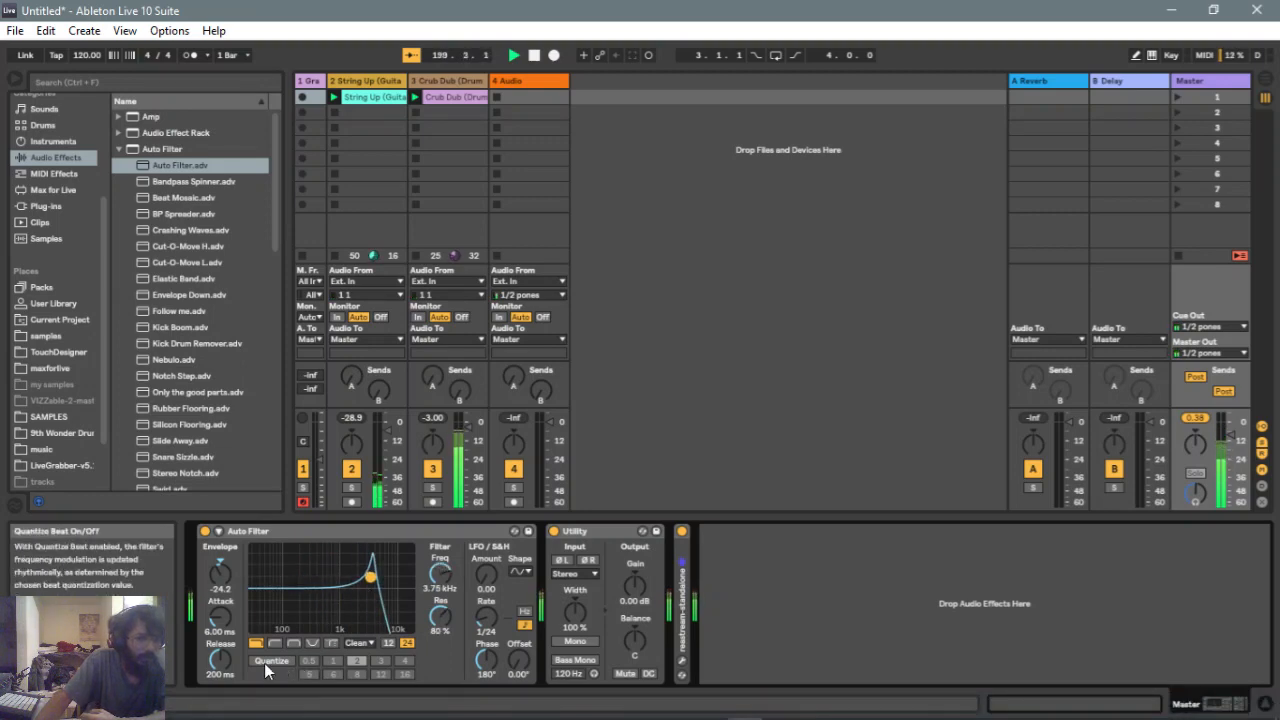
# Sweep the envelope attack up to 30.0 ms and back down to 2.24 ms
pyautogui.moveTo(220, 618); pyautogui.dragTo(222, 620)
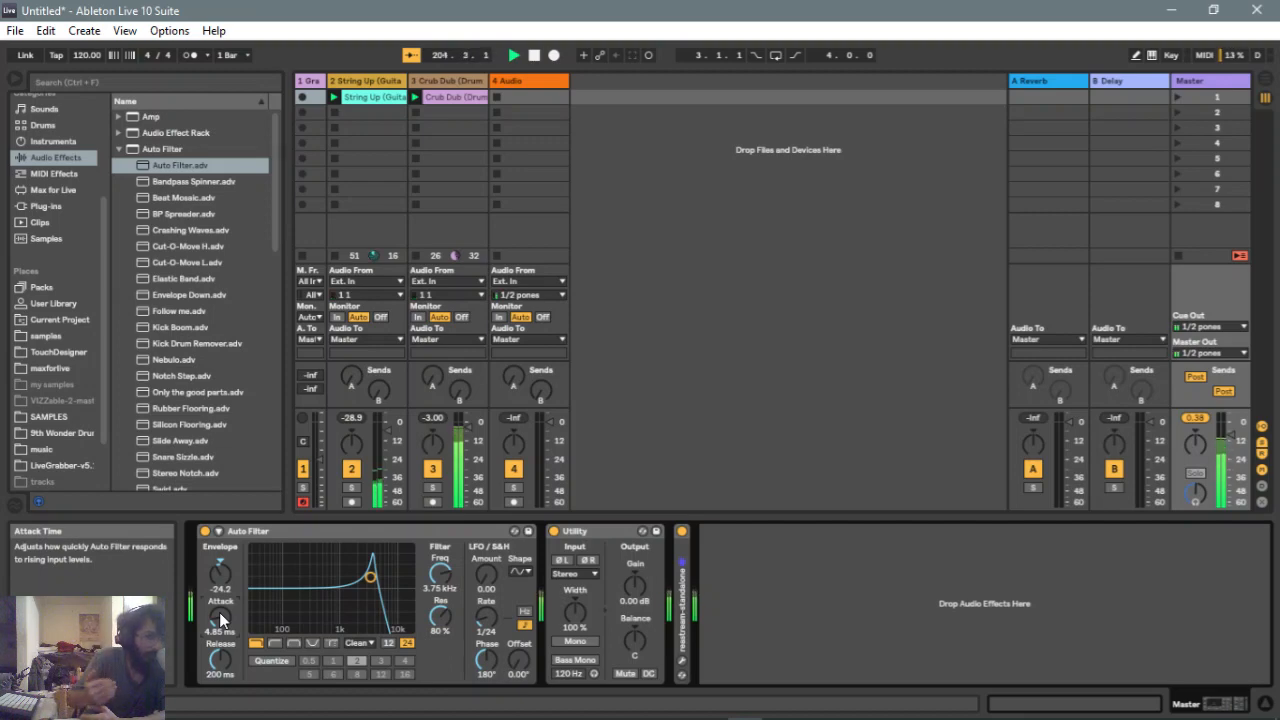
pyautogui.moveTo(222, 620); pyautogui.dragTo(222, 650)
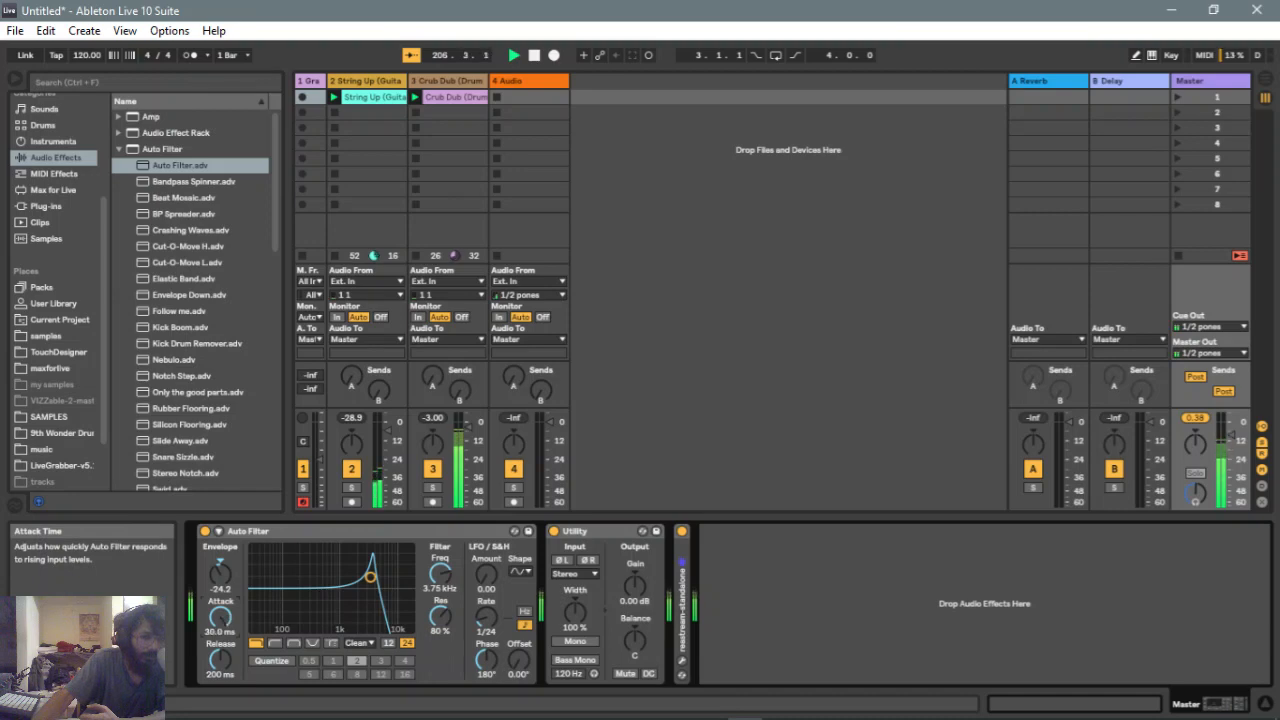
pyautogui.moveTo(220, 618); pyautogui.dragTo(220, 712)
pyautogui.moveTo(222, 620); pyautogui.dragTo(222, 612)
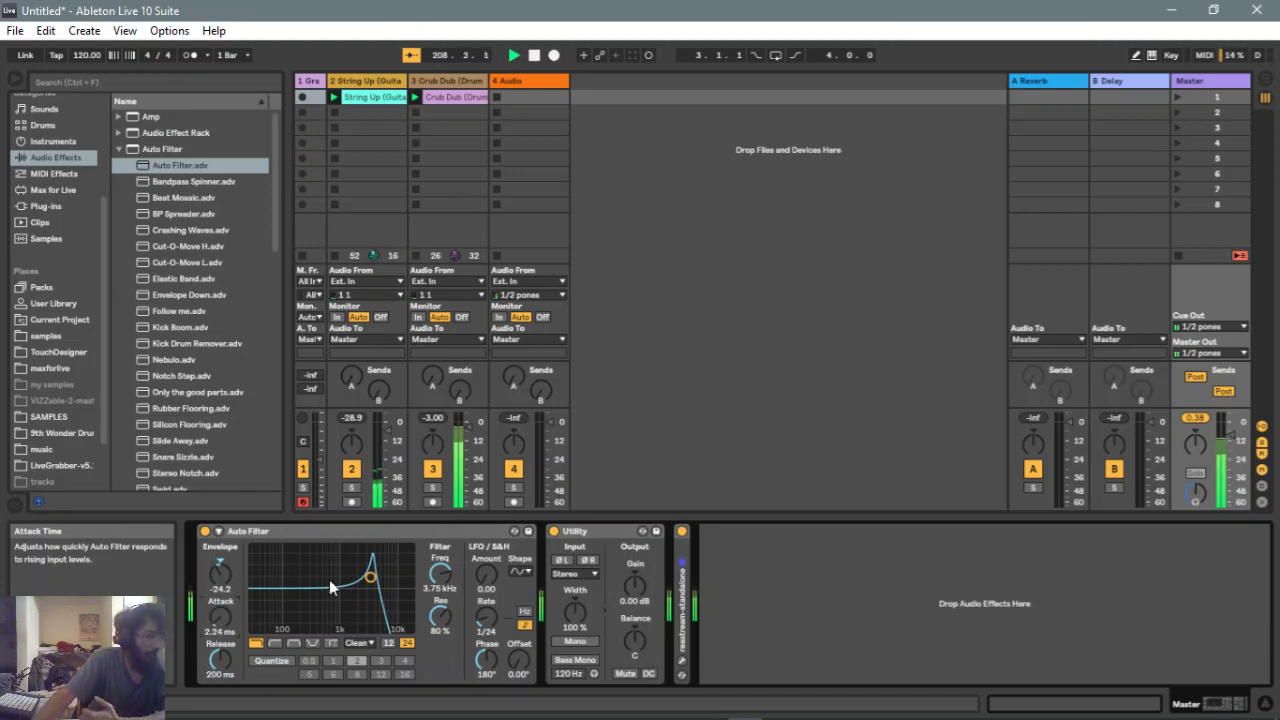
# Move the filter point to about 440 Hz, set release to 203 ms, and reset envelope amount and attack
pyautogui.moveTo(370, 578); pyautogui.dragTo(319, 581)
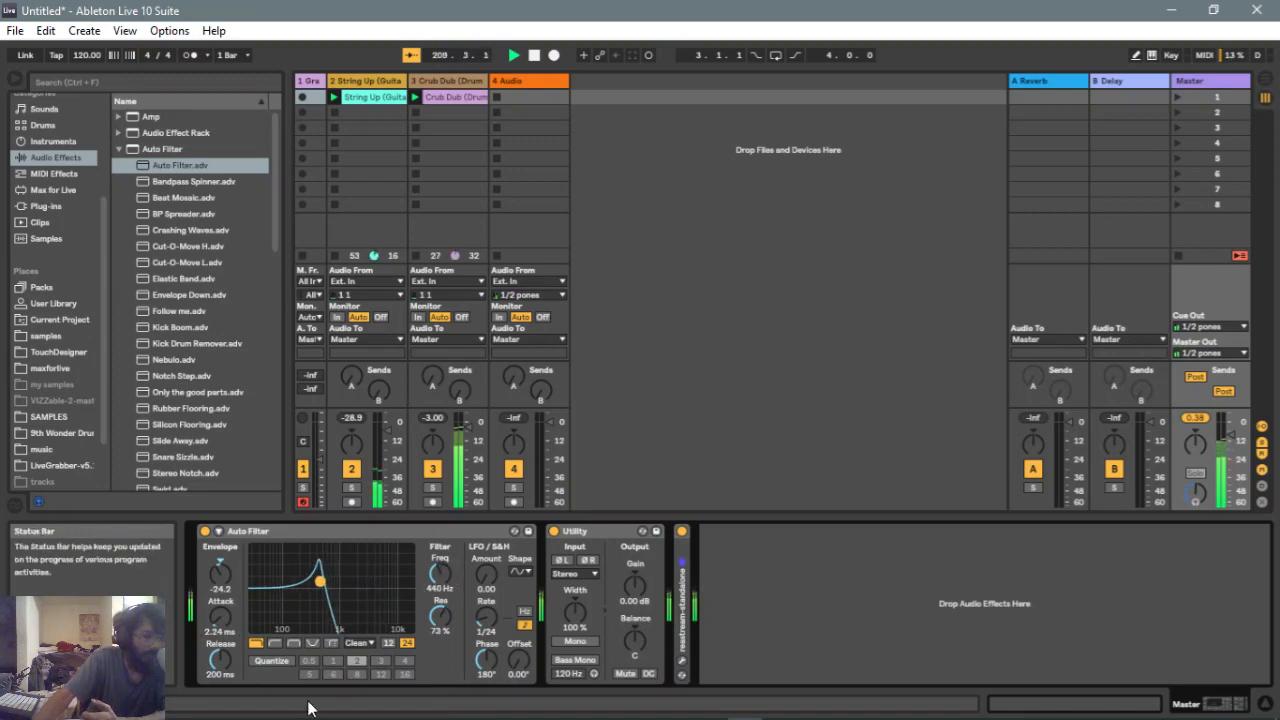
pyautogui.moveTo(219, 658); pyautogui.dragTo(219, 638)
pyautogui.doubleClick(215, 585)
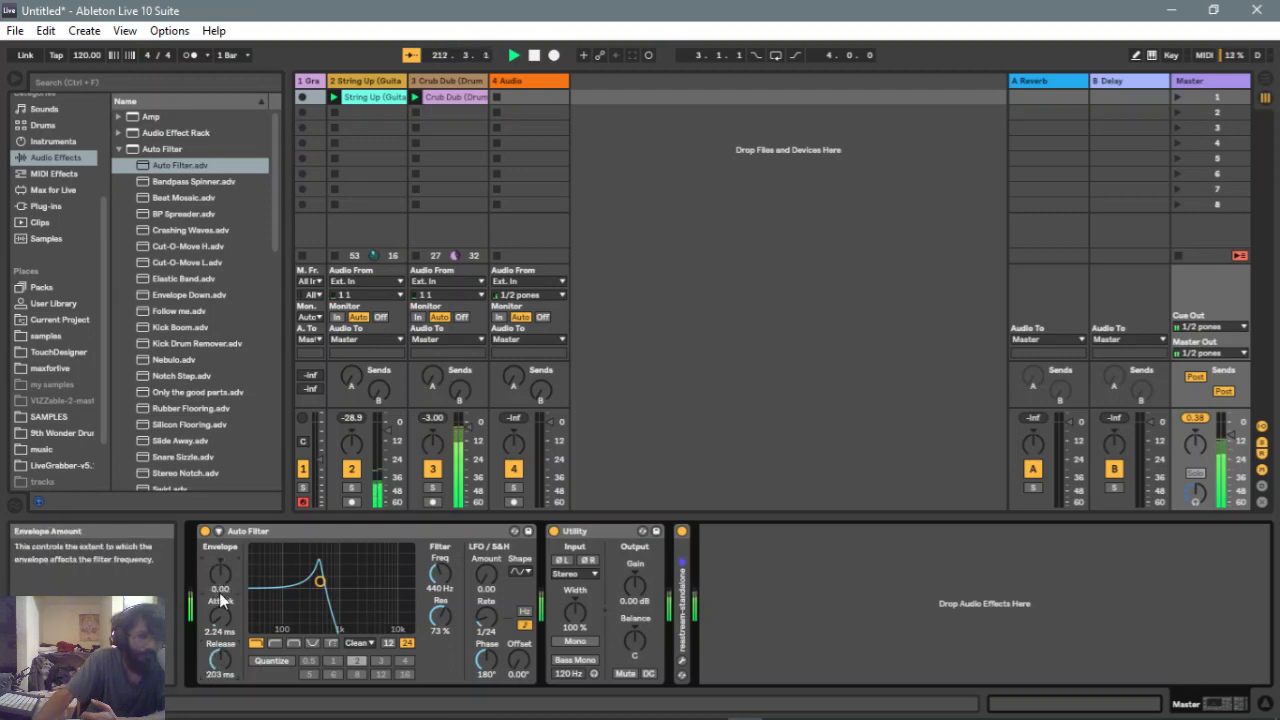
pyautogui.doubleClick(218, 615)
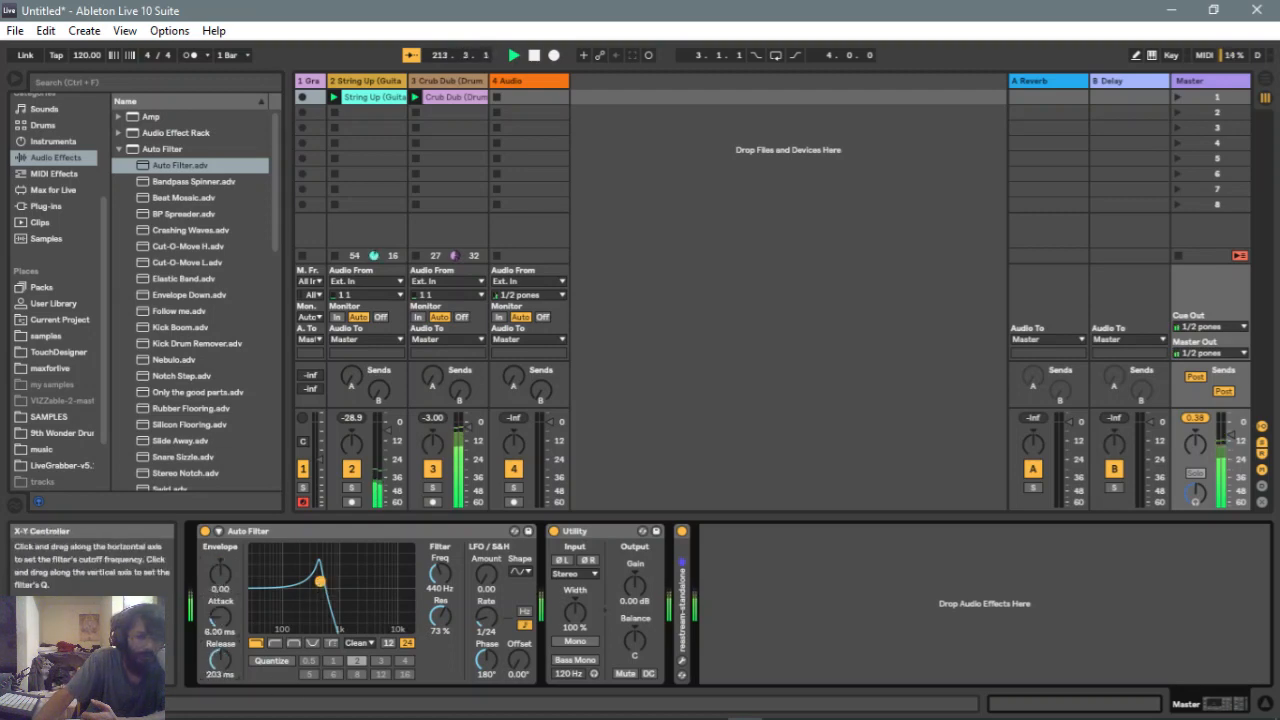
# Drag the filter point to about 1.13 kHz at 36% resonance and switch the LFO to 0.11 Hz in Phase mode
pyautogui.moveTo(319, 581); pyautogui.dragTo(342, 605)
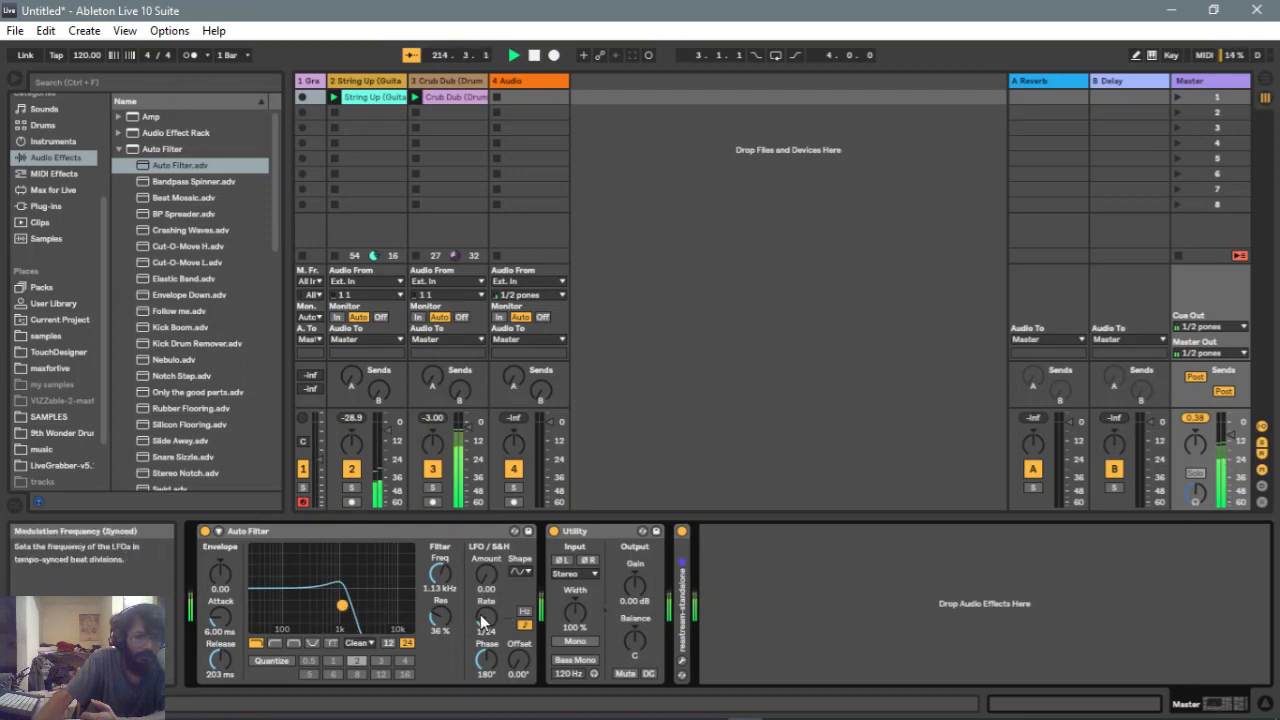
pyautogui.doubleClick(480, 618)
pyautogui.click(524, 611)
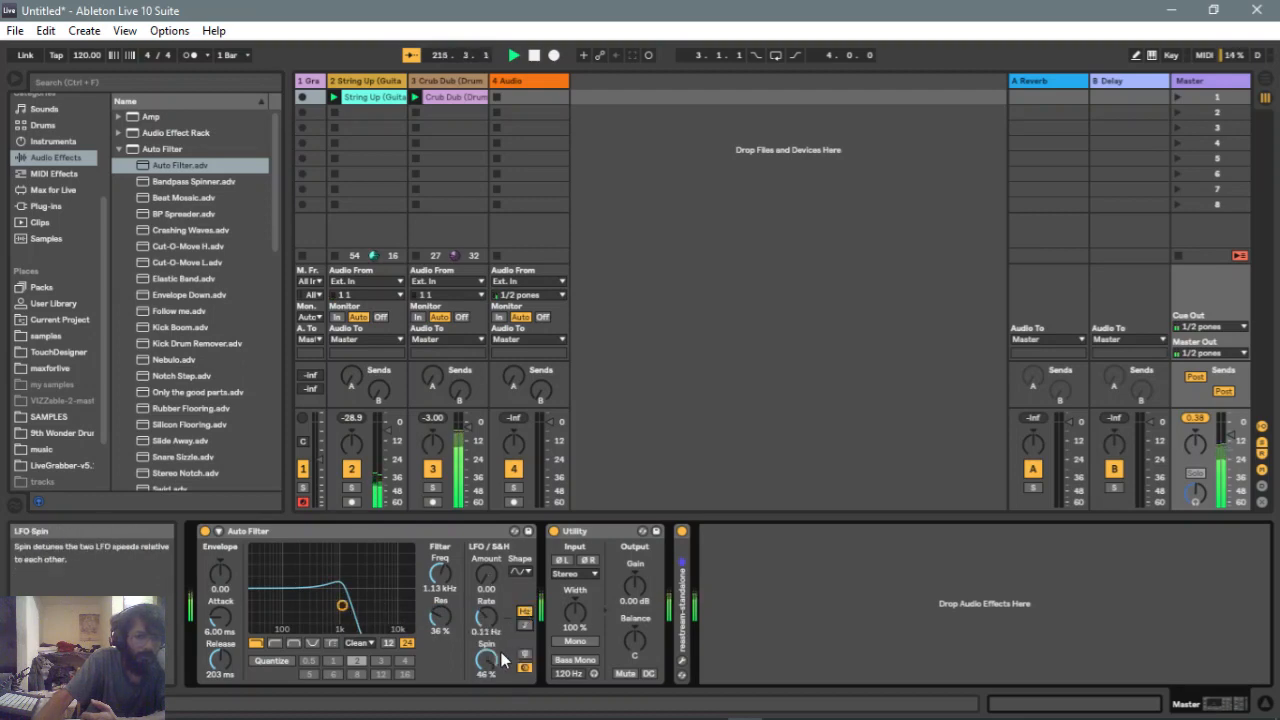
pyautogui.click(523, 665)
pyautogui.click(524, 653)
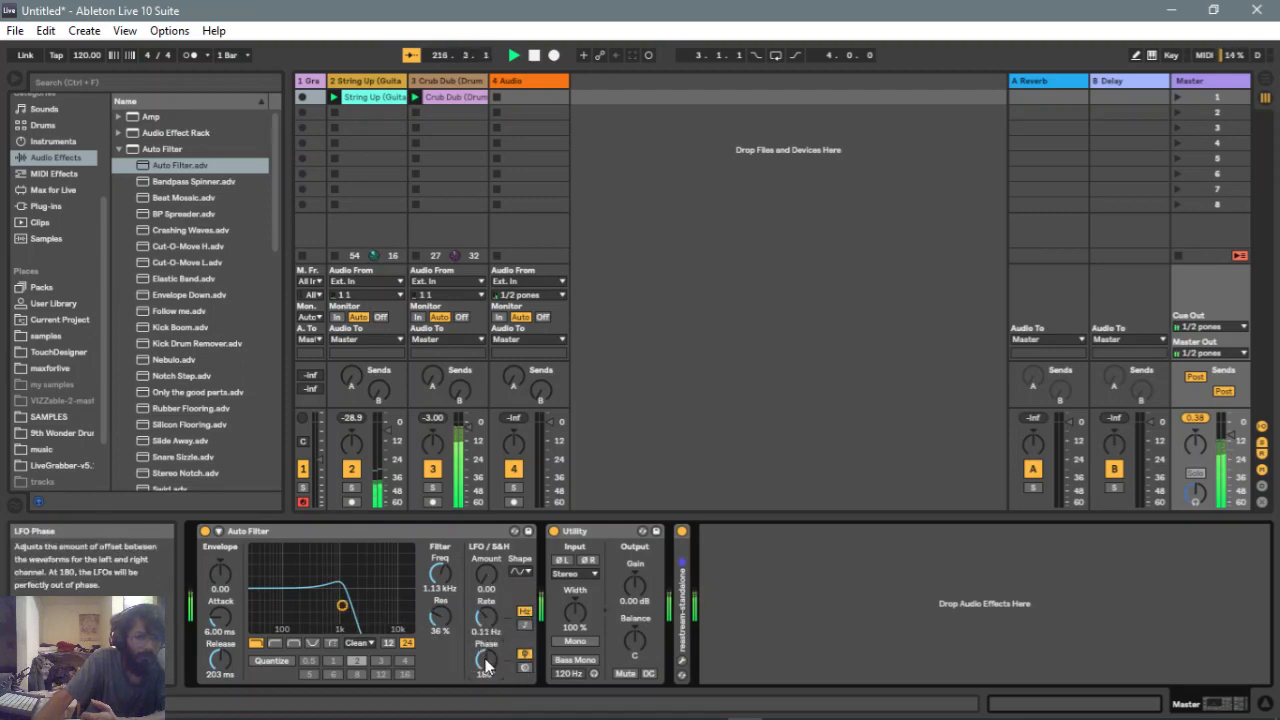
# Switch the filter circuit to OSR and raise the drive to 23.8 dB
pyautogui.click(365, 644)
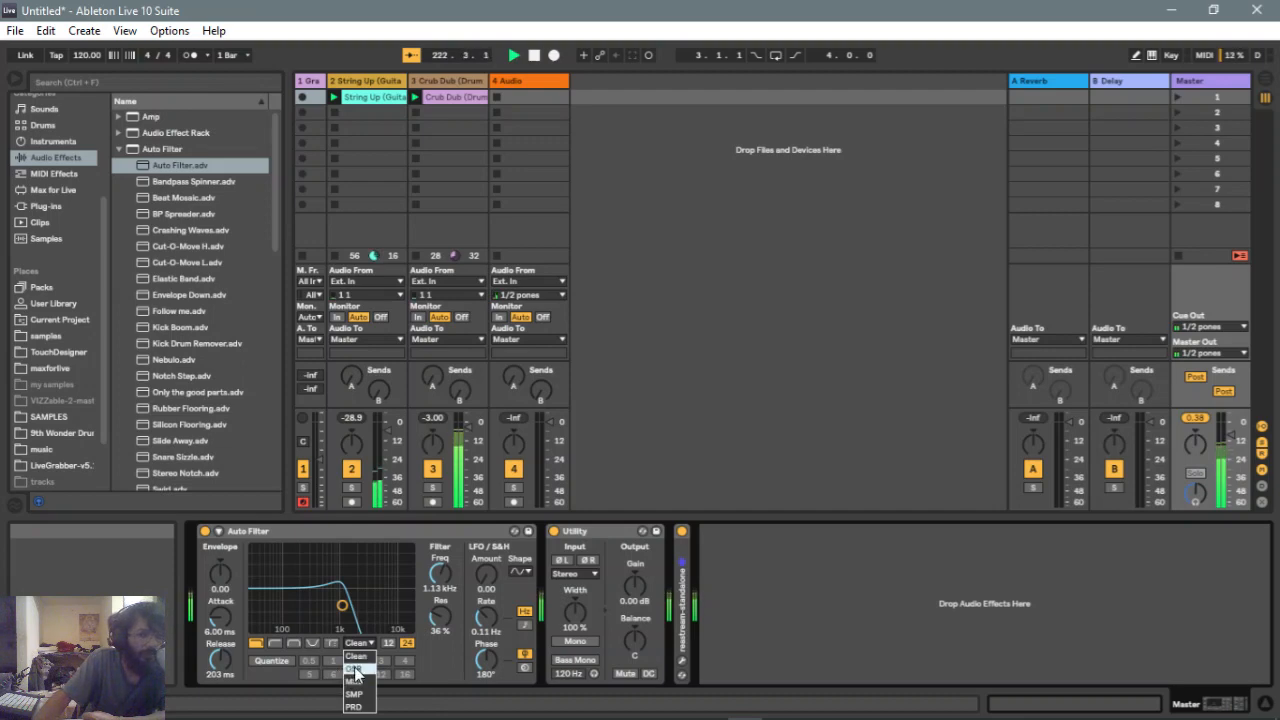
pyautogui.click(355, 668)
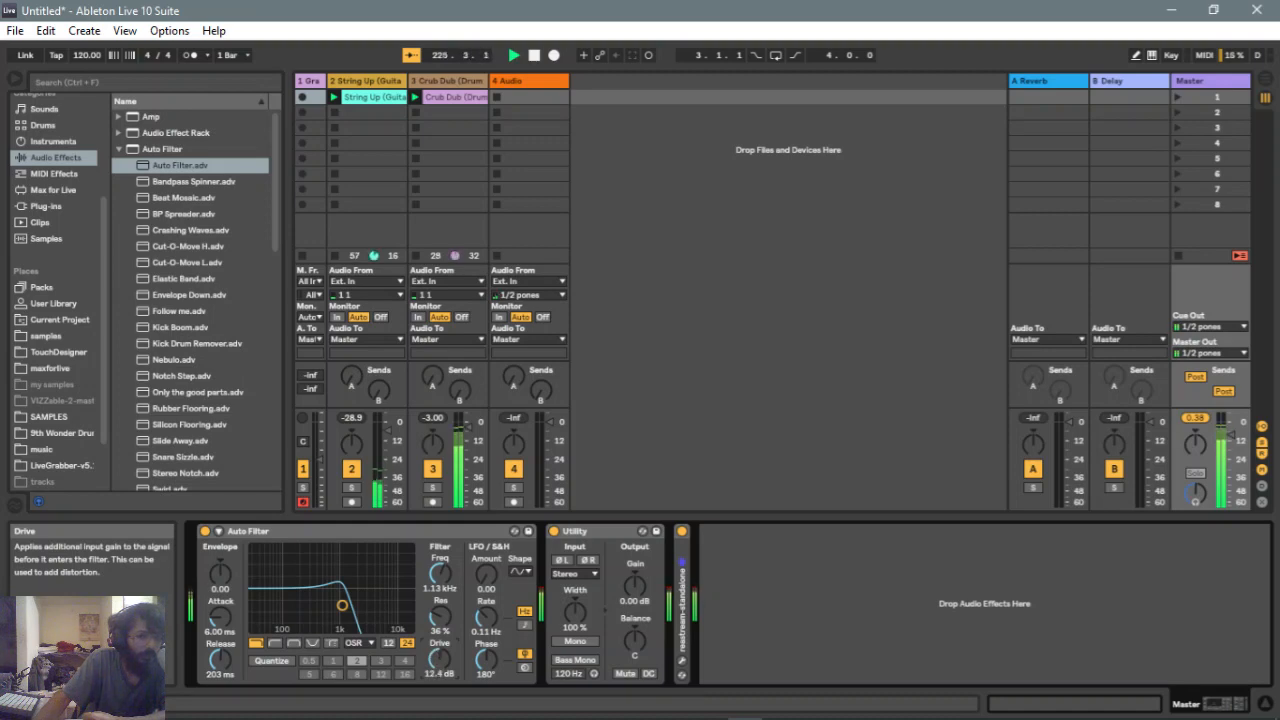
pyautogui.moveTo(439, 659); pyautogui.dragTo(439, 657)
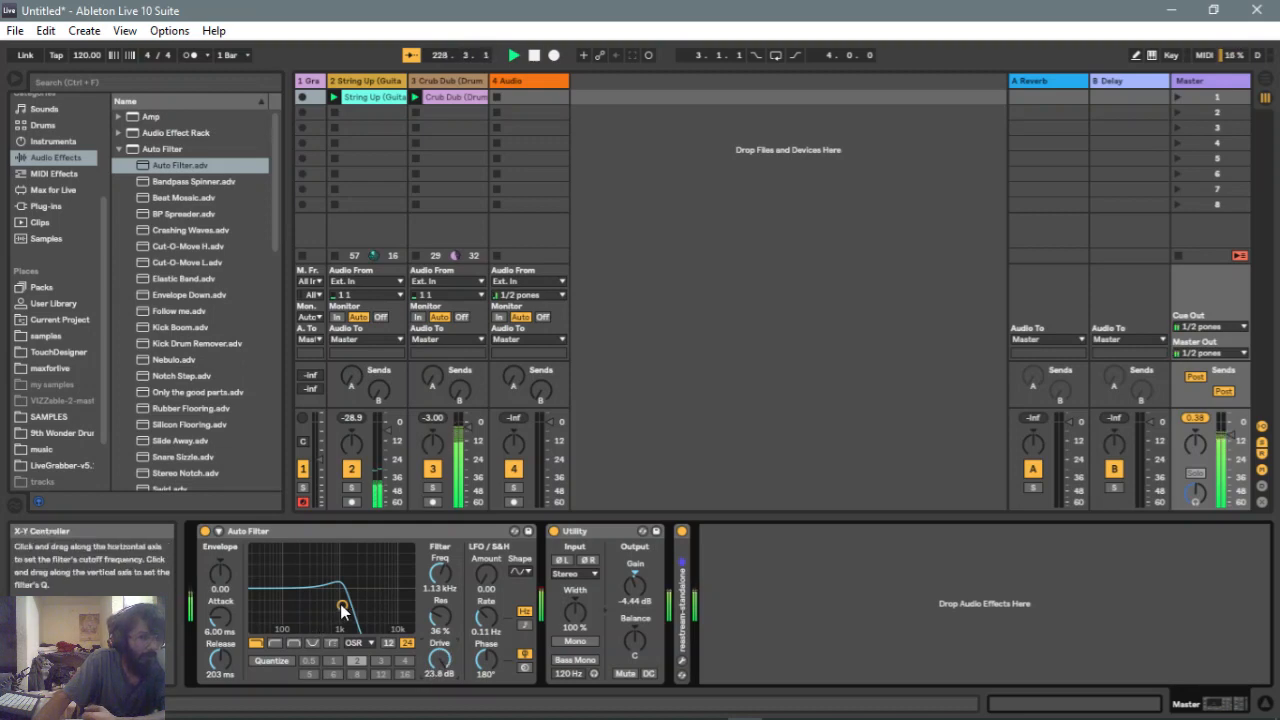
# Drag the filter point to about 3.62 kHz with 12% resonance and nudge the envelope amount back to 0
pyautogui.moveTo(342, 608); pyautogui.dragTo(369, 621)
pyautogui.moveTo(220, 573); pyautogui.dragTo(220, 566)
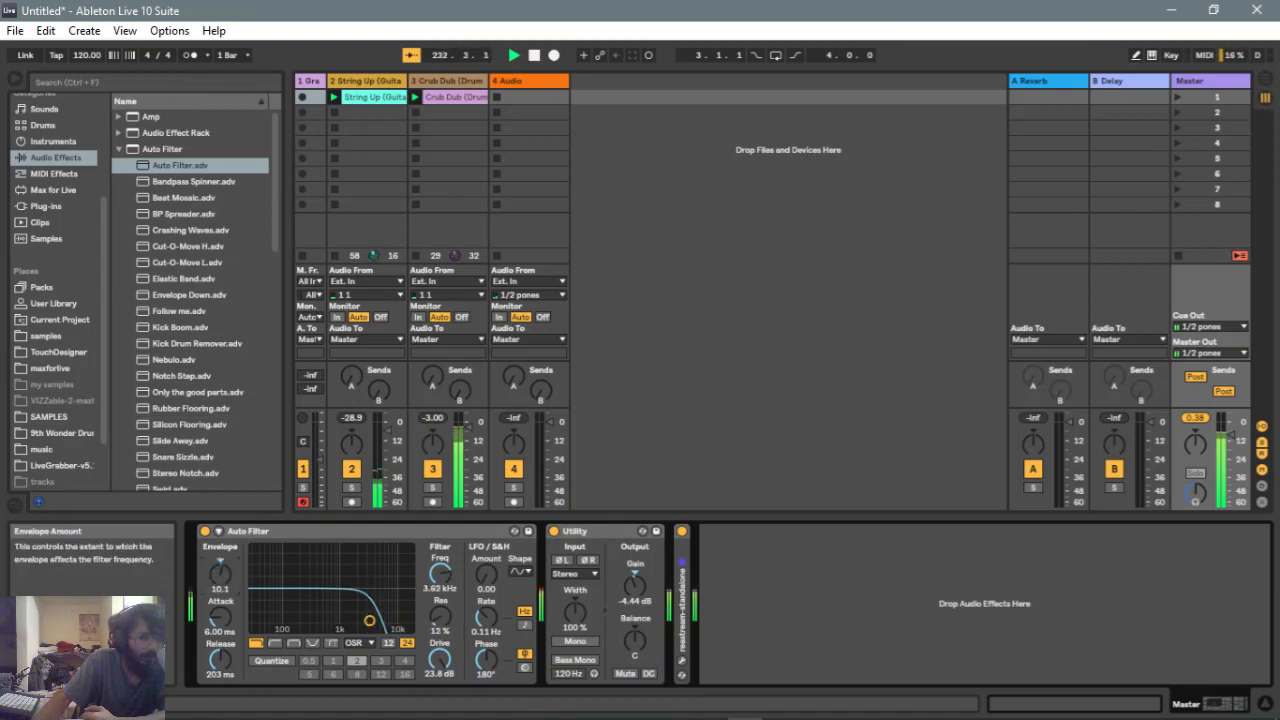
pyautogui.moveTo(220, 566); pyautogui.dragTo(220, 600)
# Switch the filter circuit to MS2 and sync the LFO rate to the tempo at 3/16
pyautogui.click(369, 642)
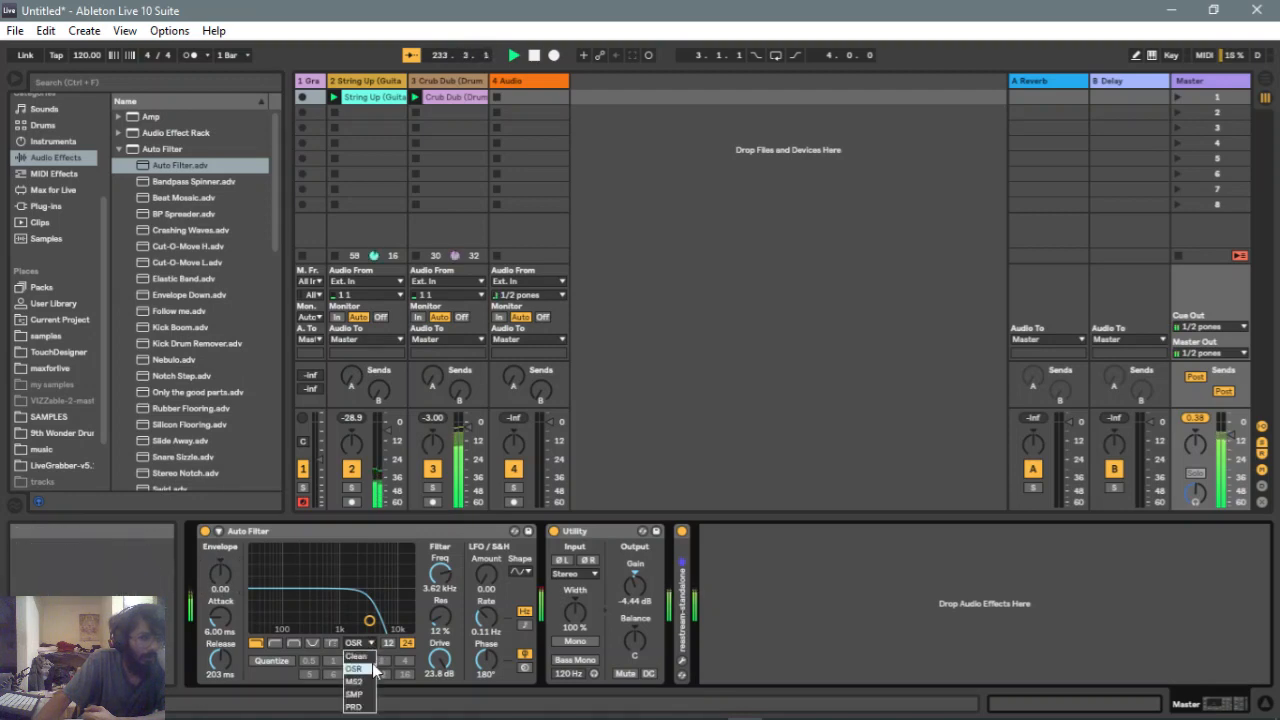
pyautogui.click(369, 683)
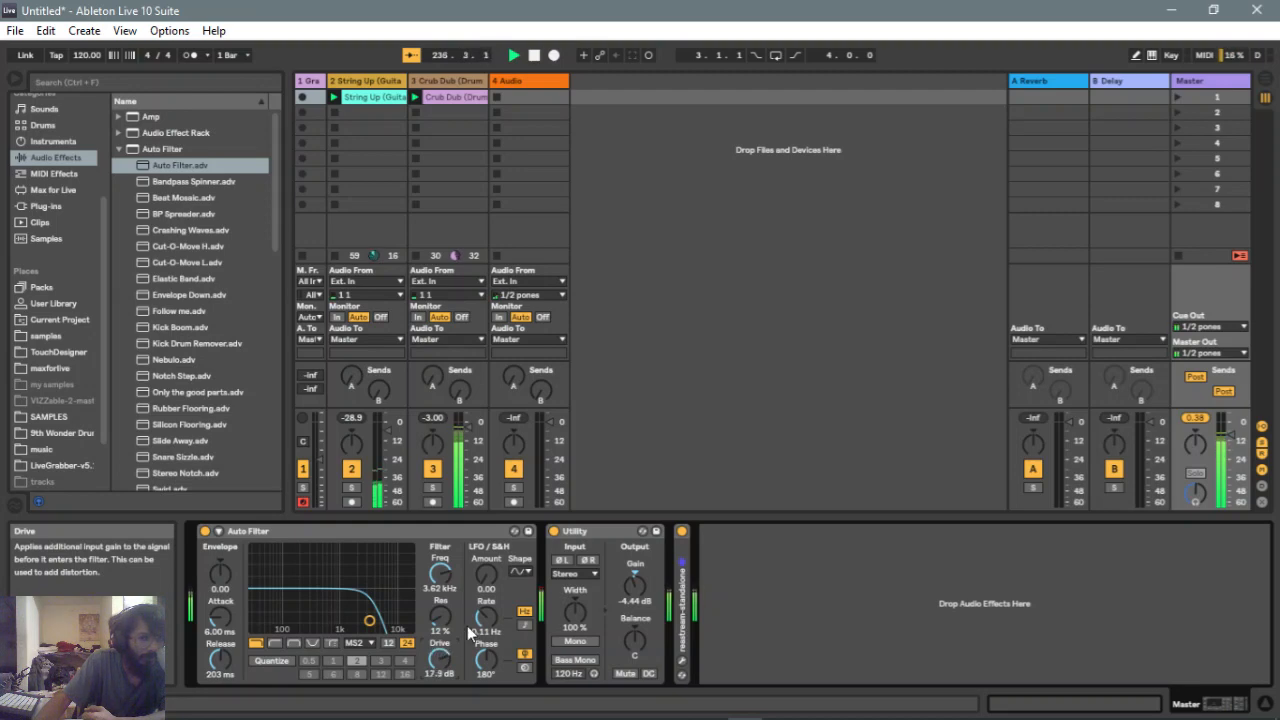
pyautogui.click(524, 624)
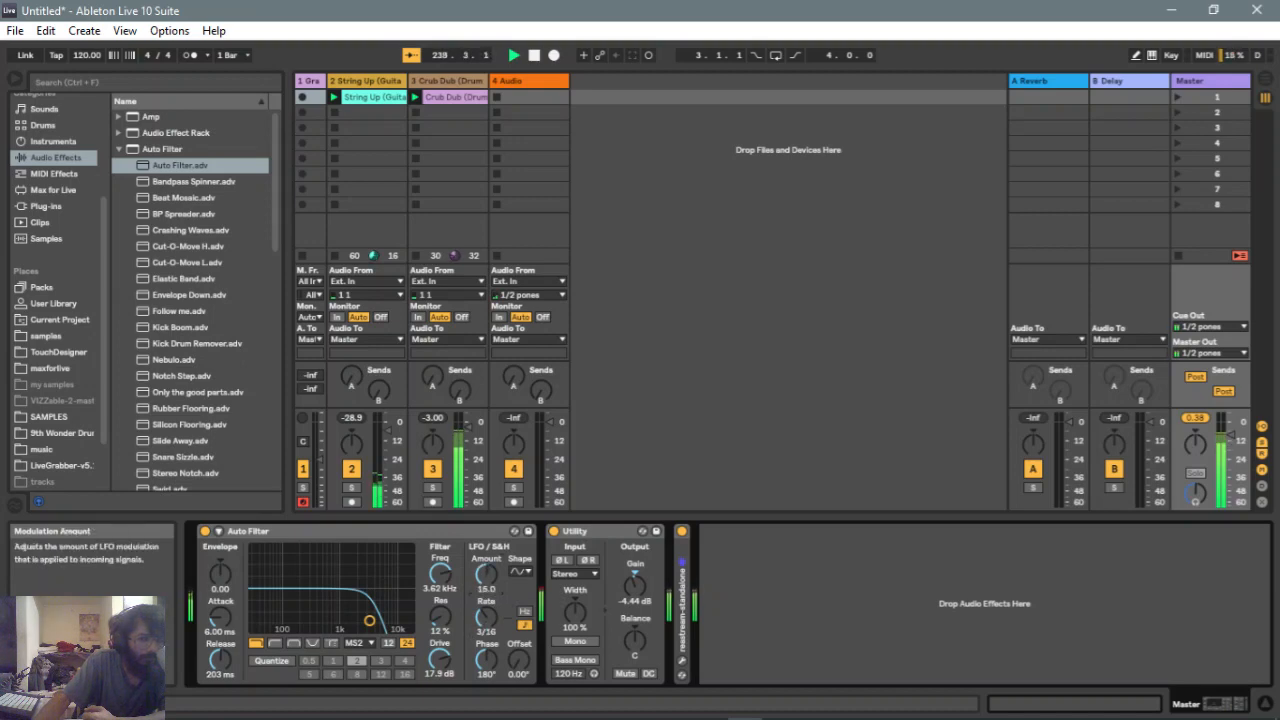
# Switch the filter circuit to SMP and lower the drive to 7.43 dB
pyautogui.click(364, 645)
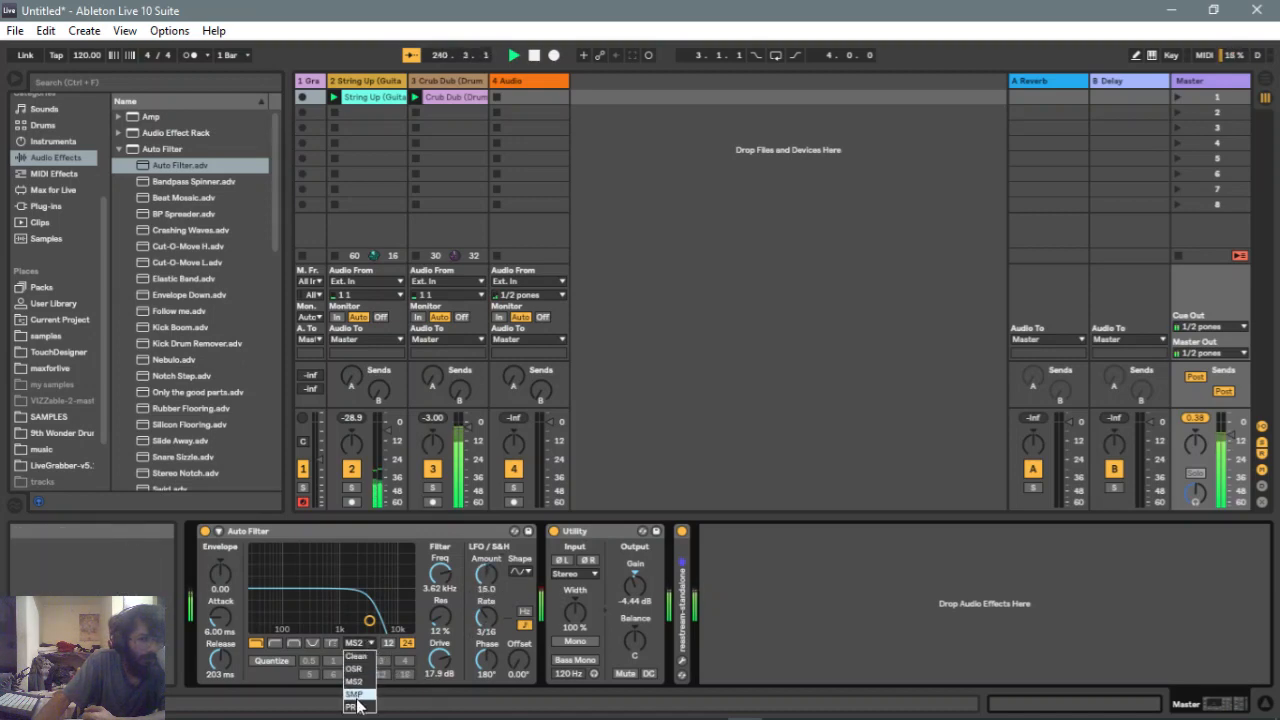
pyautogui.click(357, 703)
pyautogui.moveTo(440, 657); pyautogui.dragTo(440, 690)
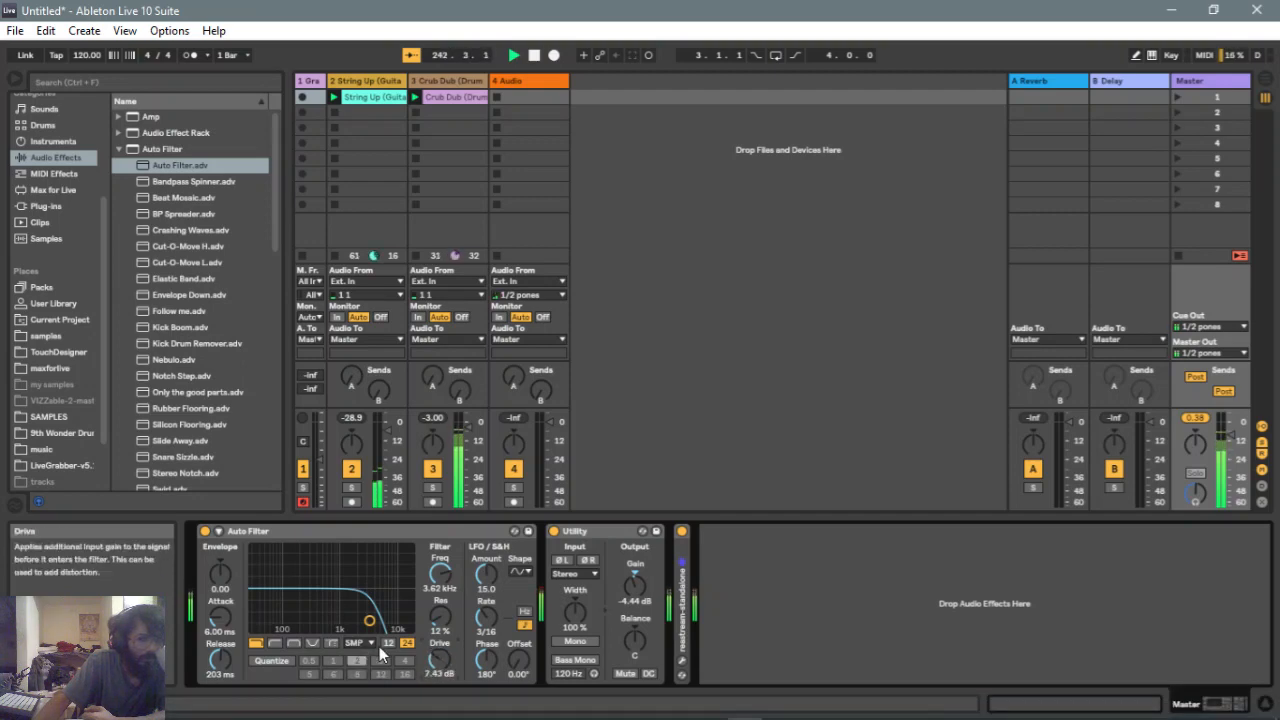
# Switch the filter circuit to PRD and drag the filter point to about 6.23 kHz with 4% resonance
pyautogui.click(366, 644)
pyautogui.click(357, 713)
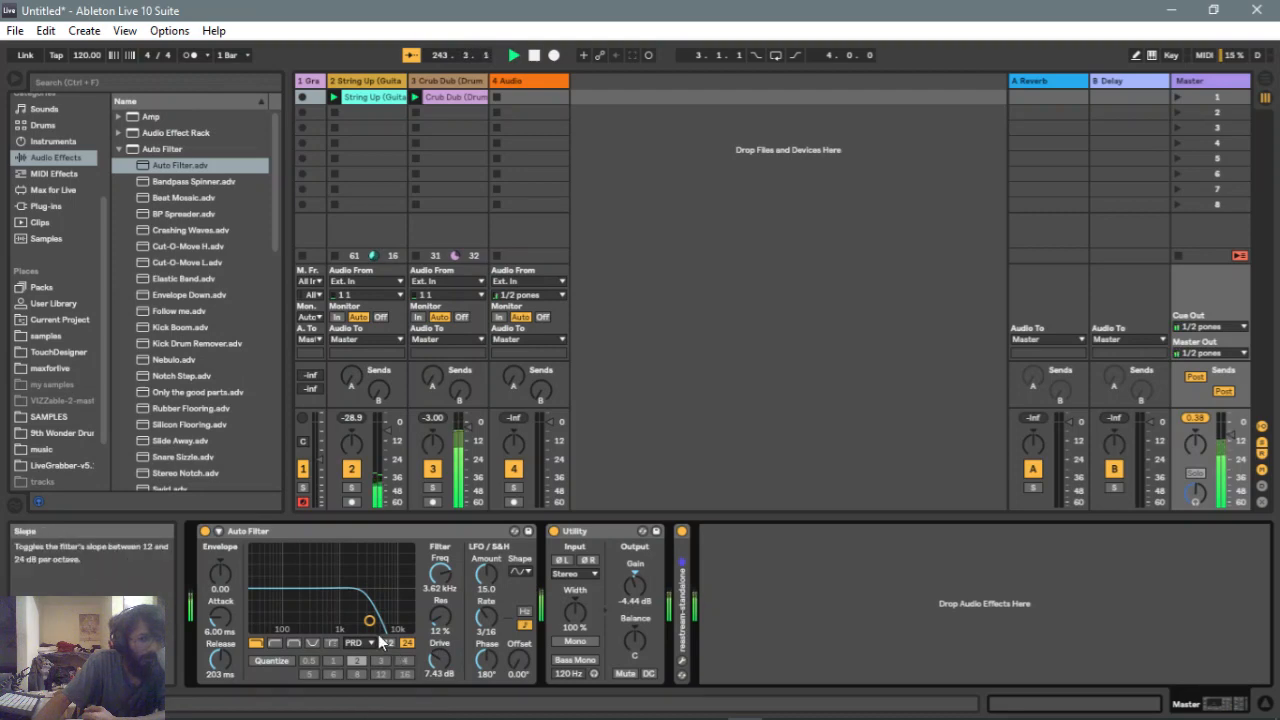
pyautogui.moveTo(369, 621)
pyautogui.mouseDown()
pyautogui.moveTo(400, 622)
pyautogui.moveTo(262, 622)
pyautogui.moveTo(395, 622)
pyautogui.moveTo(293, 620)
pyautogui.moveTo(382, 626)
pyautogui.mouseUp()
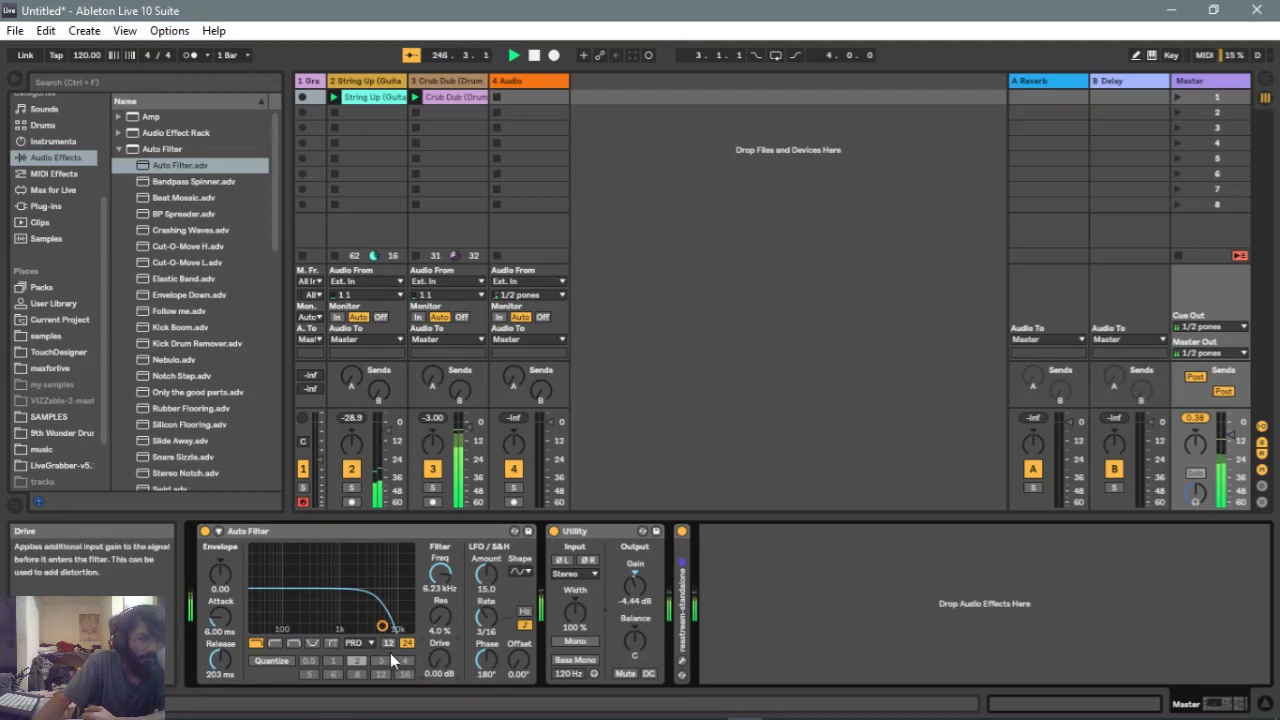
# Switch the filter circuit through Clean to OSR and raise the drive to 16.2 dB
pyautogui.click(367, 641)
pyautogui.click(365, 661)
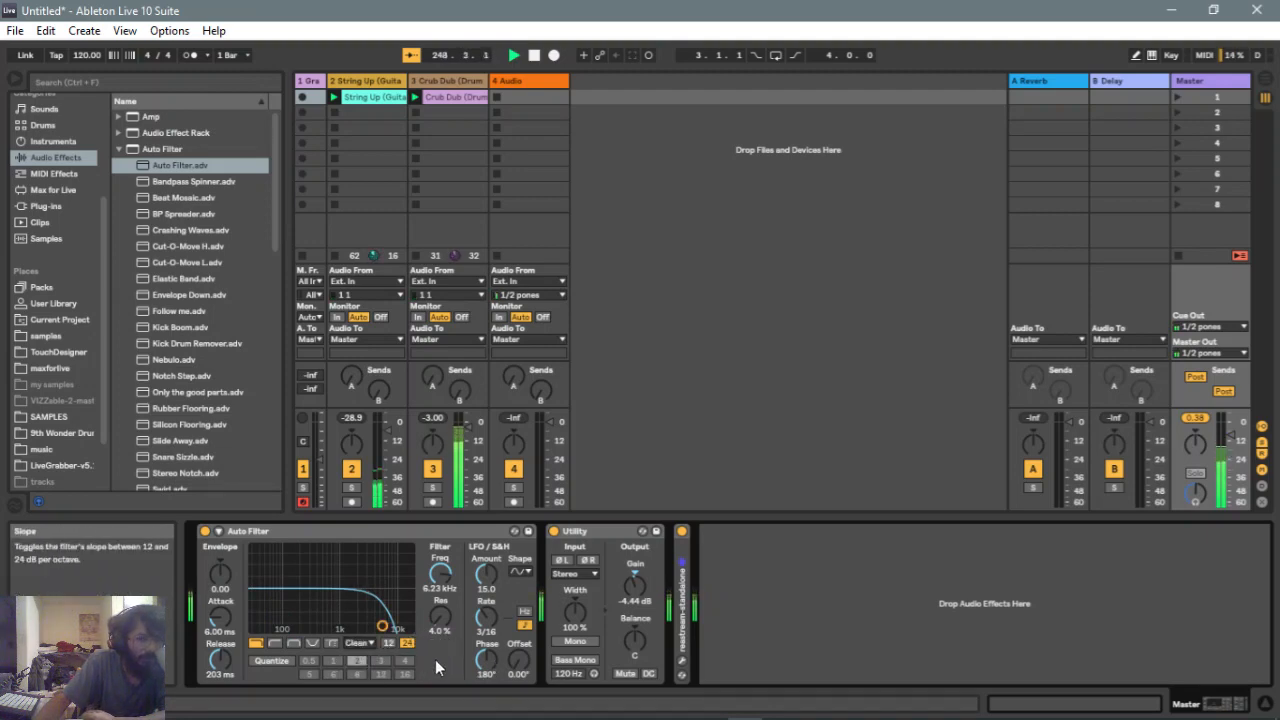
pyautogui.click(366, 643)
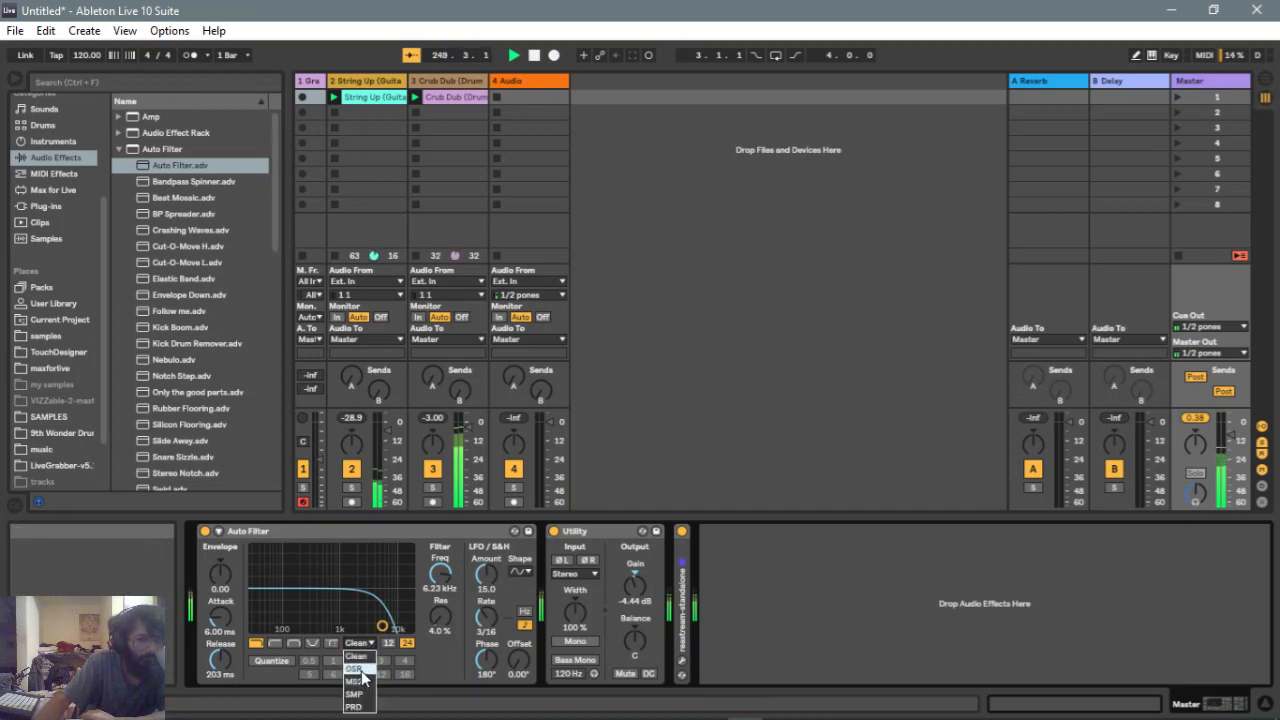
pyautogui.click(358, 669)
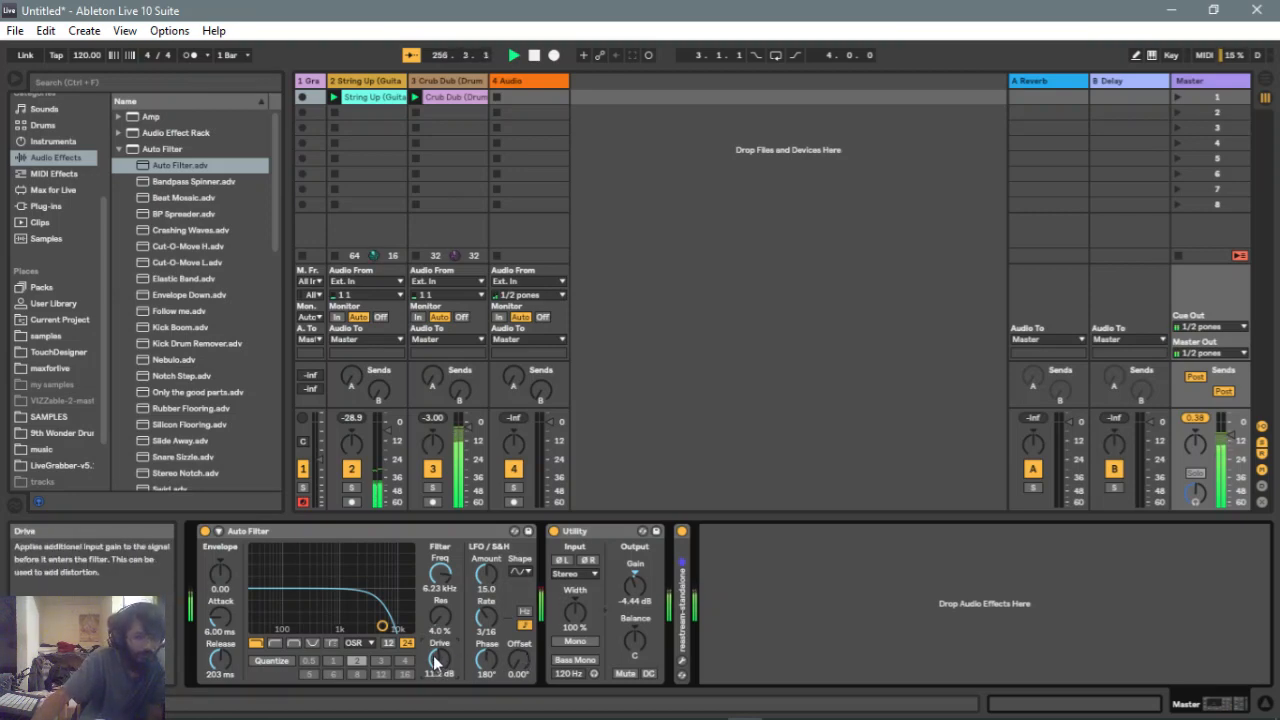
pyautogui.moveTo(439, 661); pyautogui.dragTo(439, 659)
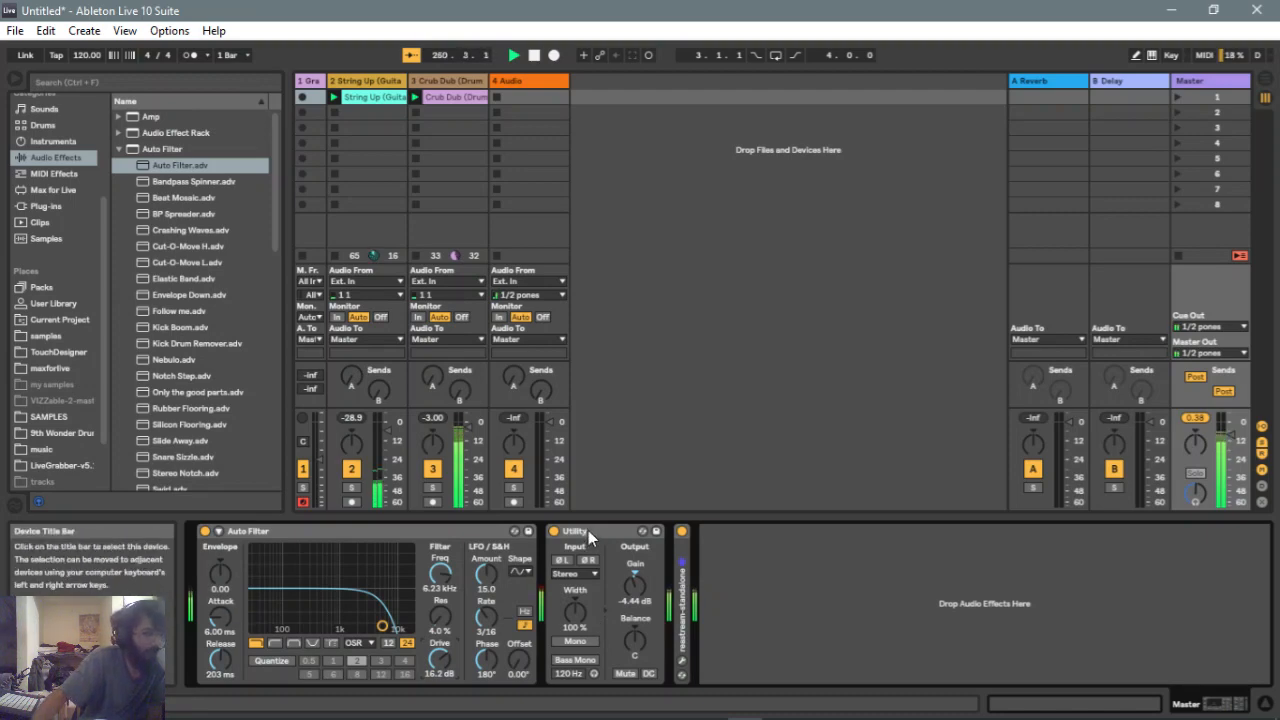
# Lower the Utility output gain to -6.11 dB and the Auto Filter drive to 13.3 dB
pyautogui.moveTo(634, 586)
pyautogui.mouseDown()
pyautogui.moveTo(634, 612)
pyautogui.moveTo(634, 590)
pyautogui.mouseUp()
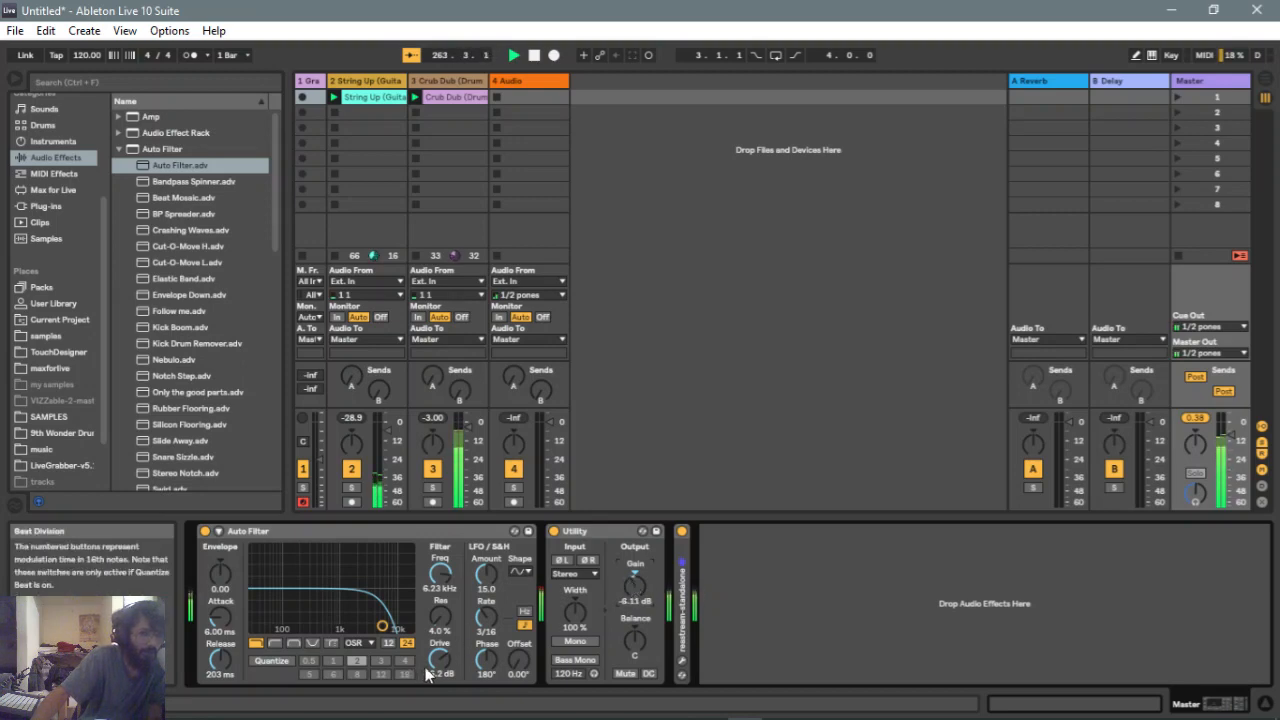
pyautogui.moveTo(440, 655); pyautogui.dragTo(440, 671)
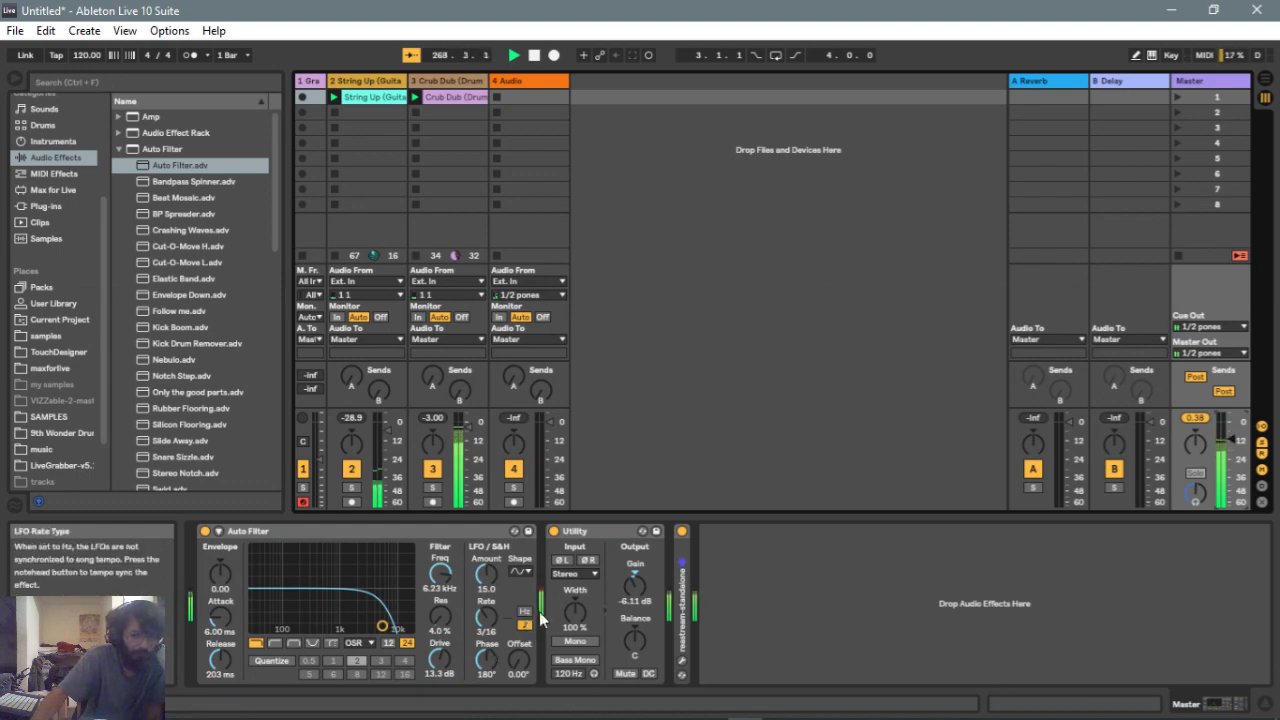
# Compare the 12 dB and 24 dB filter slopes, leaving 24 dB selected
pyautogui.click(388, 643)
pyautogui.click(409, 643)
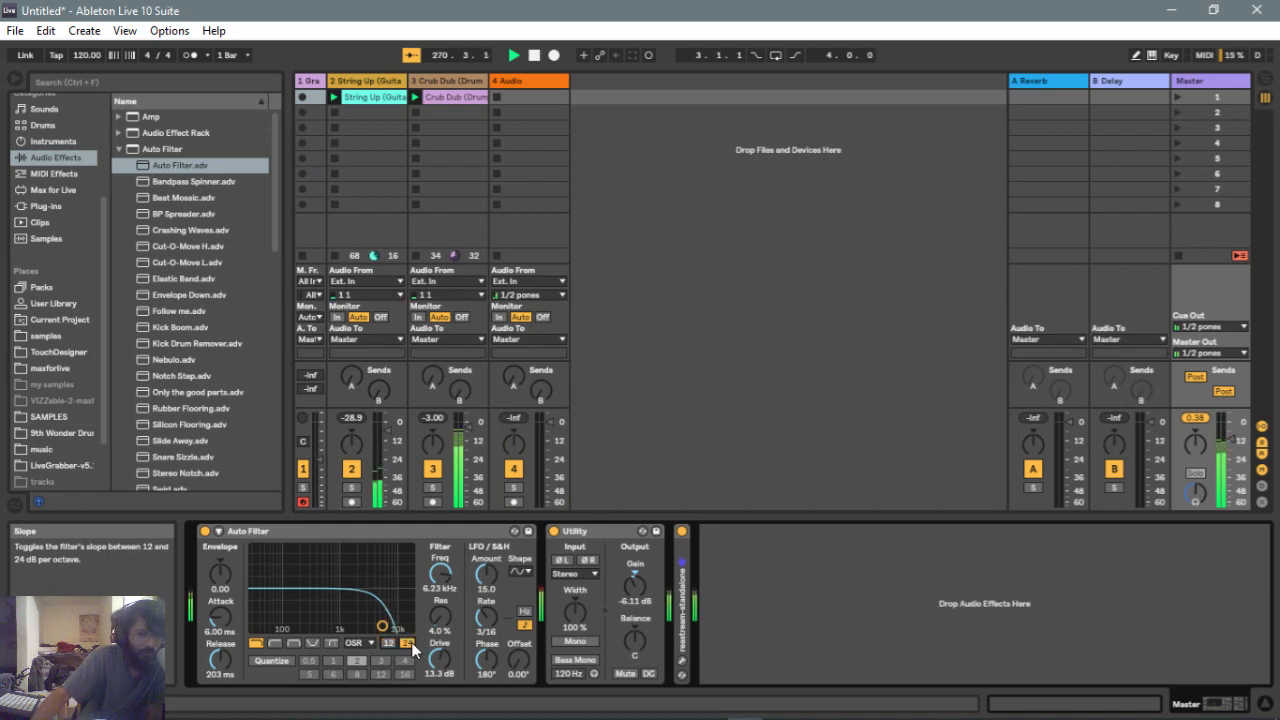
pyautogui.click(390, 644)
pyautogui.click(406, 643)
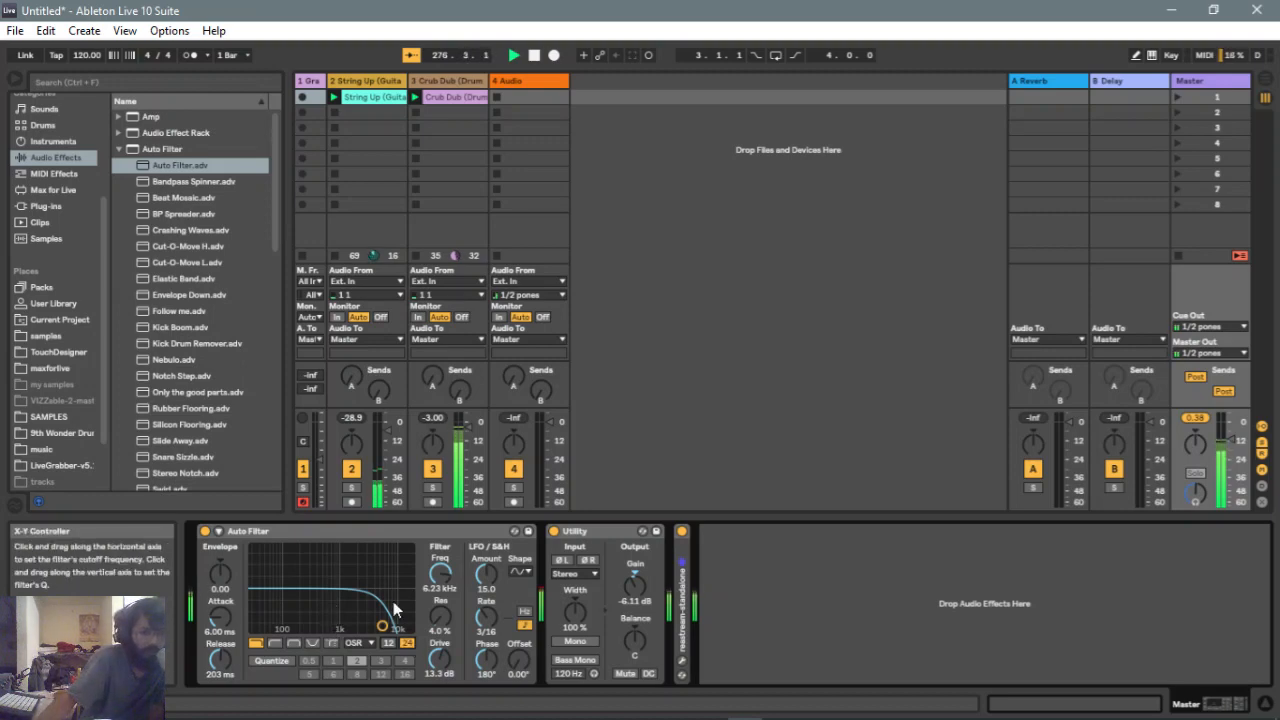
pyautogui.click(389, 643)
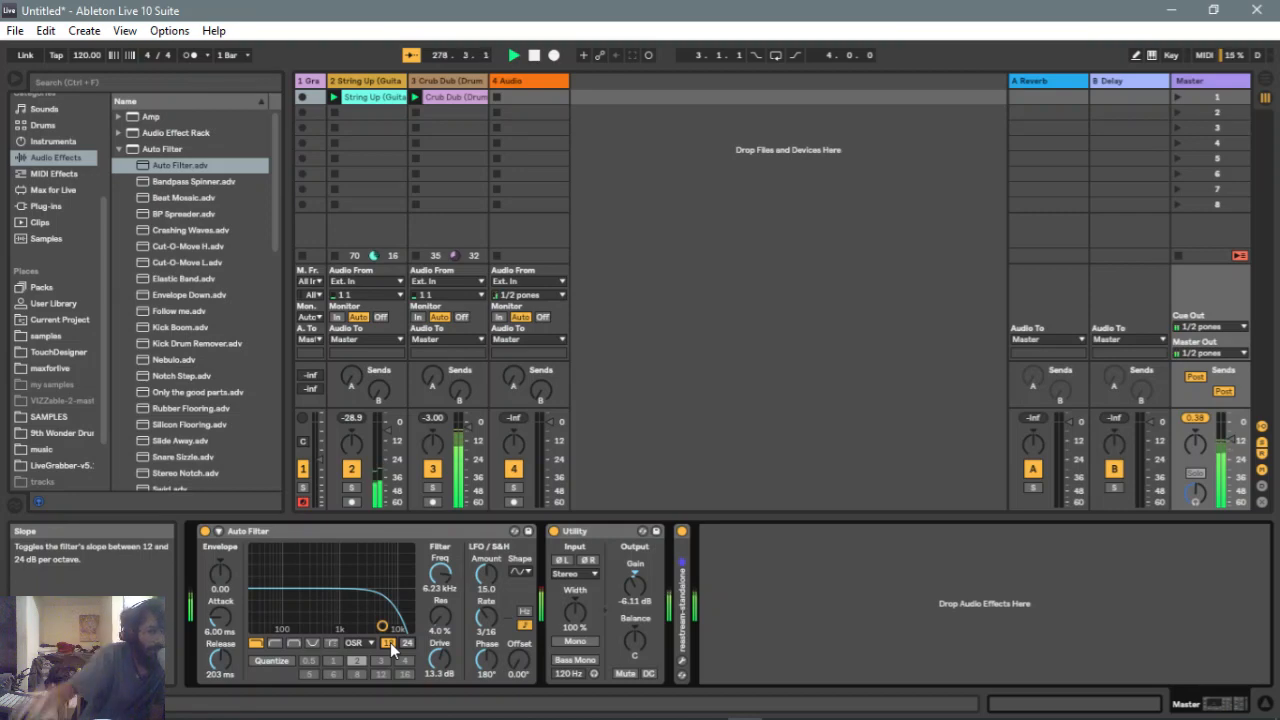
pyautogui.click(407, 643)
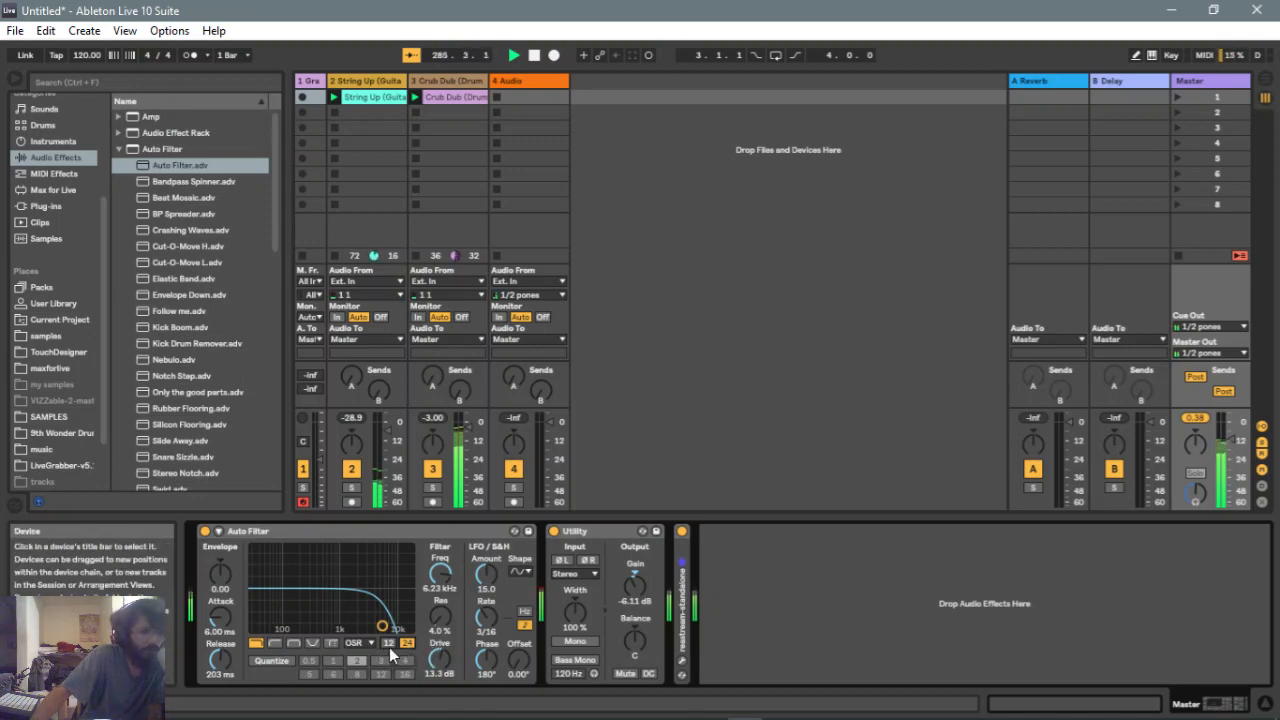
# Enable Quantize and drag the filter point to about 395 Hz with 64% resonance
pyautogui.click(272, 661)
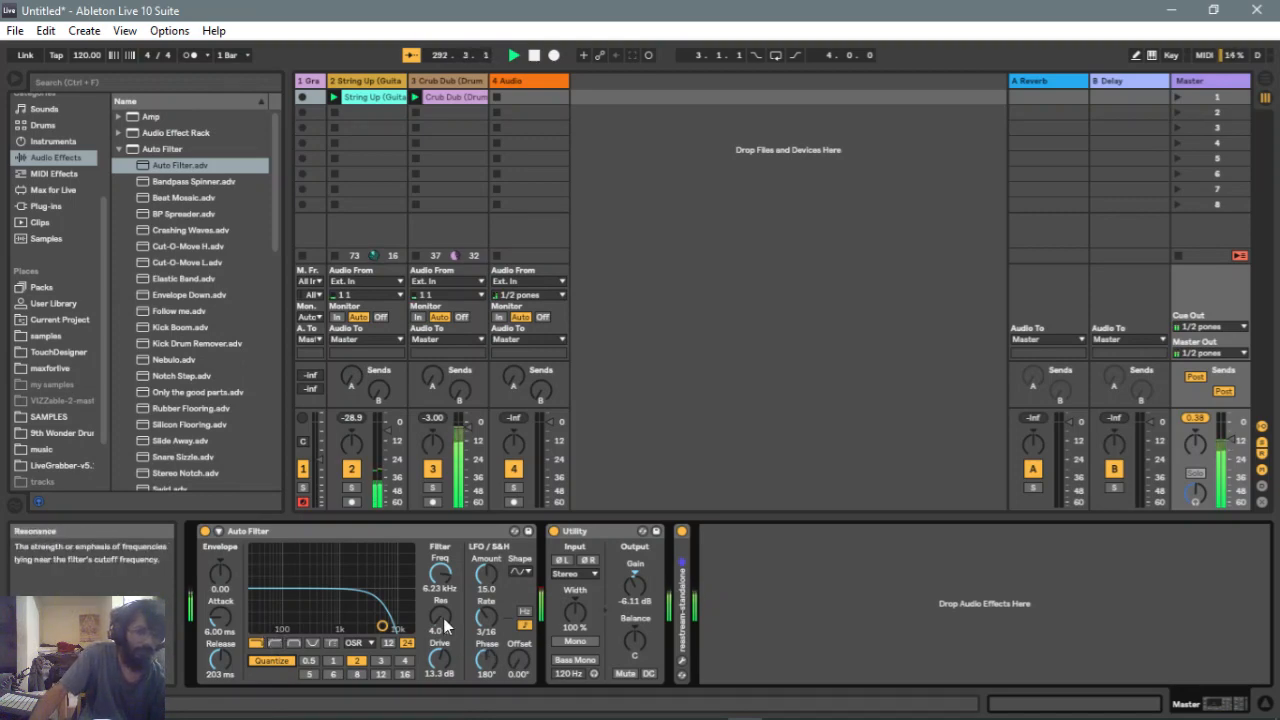
pyautogui.moveTo(380, 625); pyautogui.dragTo(317, 587)
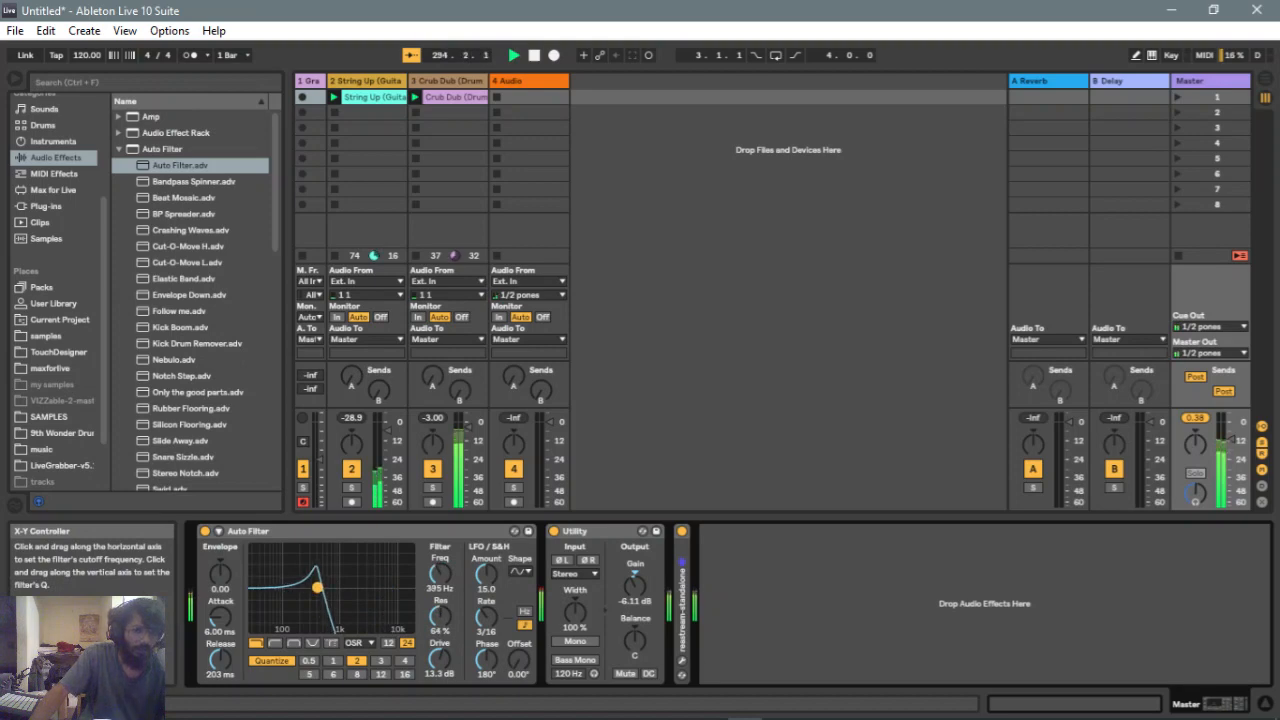
# Switch the filter circuit to Clean and raise the LFO amount to 28.3
pyautogui.click(362, 643)
pyautogui.click(360, 658)
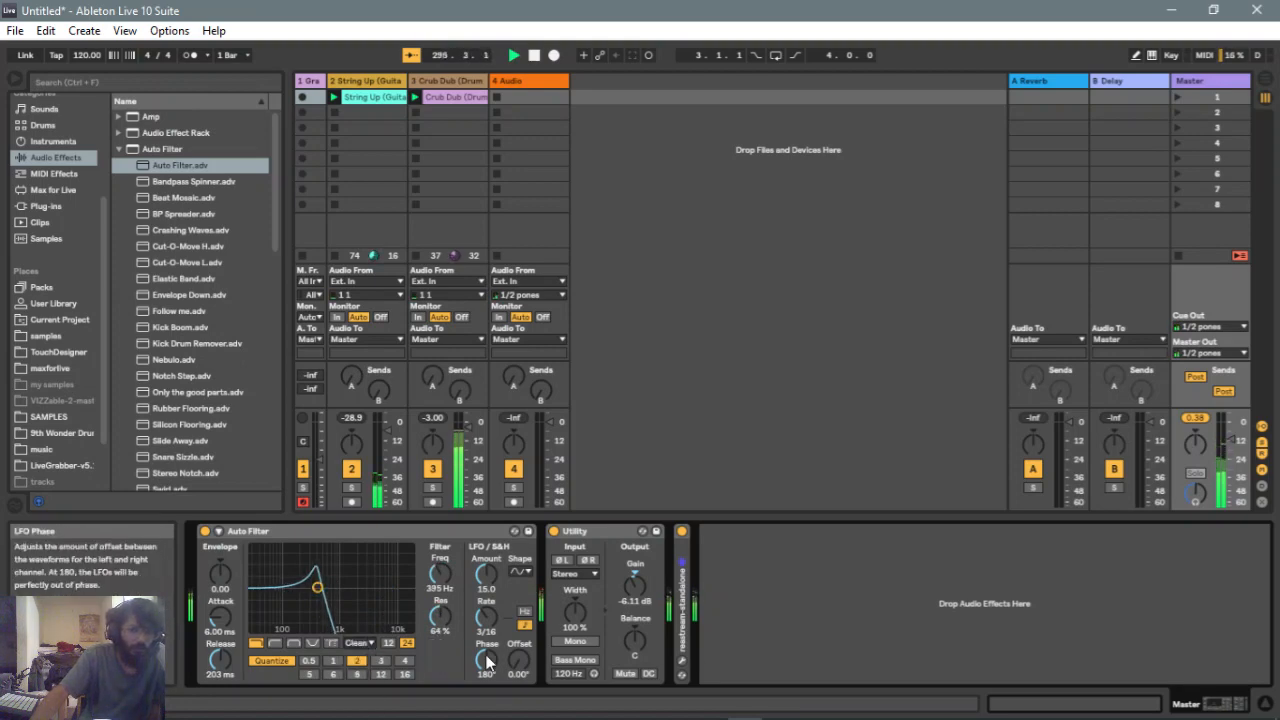
pyautogui.moveTo(486, 574); pyautogui.dragTo(486, 571)
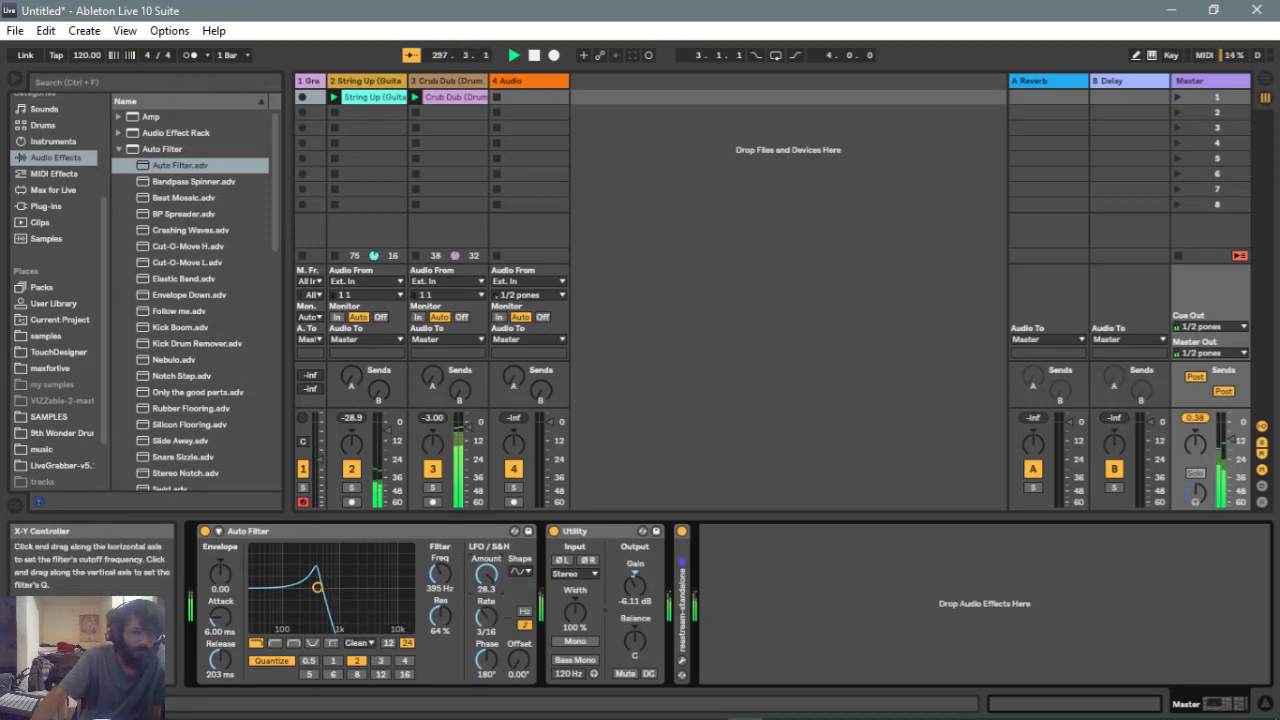
# Drag the filter point to about 3.89 kHz with 80% resonance and set the quantize beat division to 4
pyautogui.moveTo(316, 587); pyautogui.dragTo(374, 587)
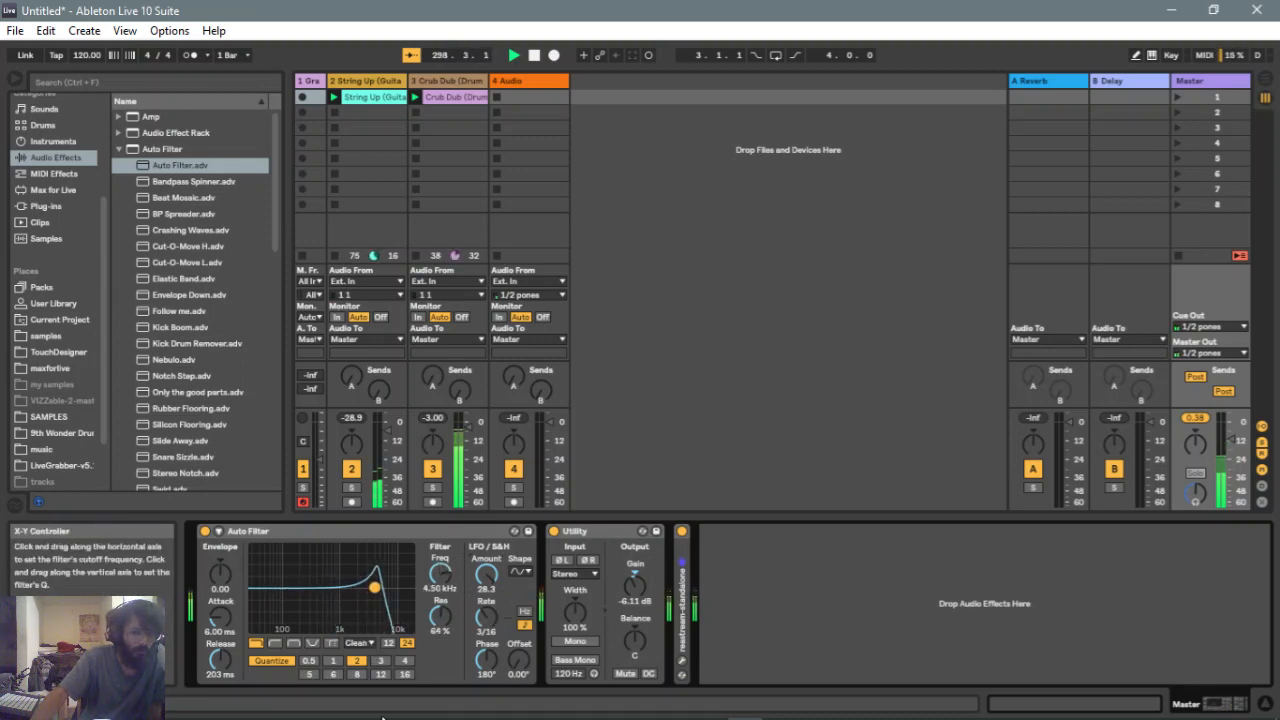
pyautogui.click(405, 661)
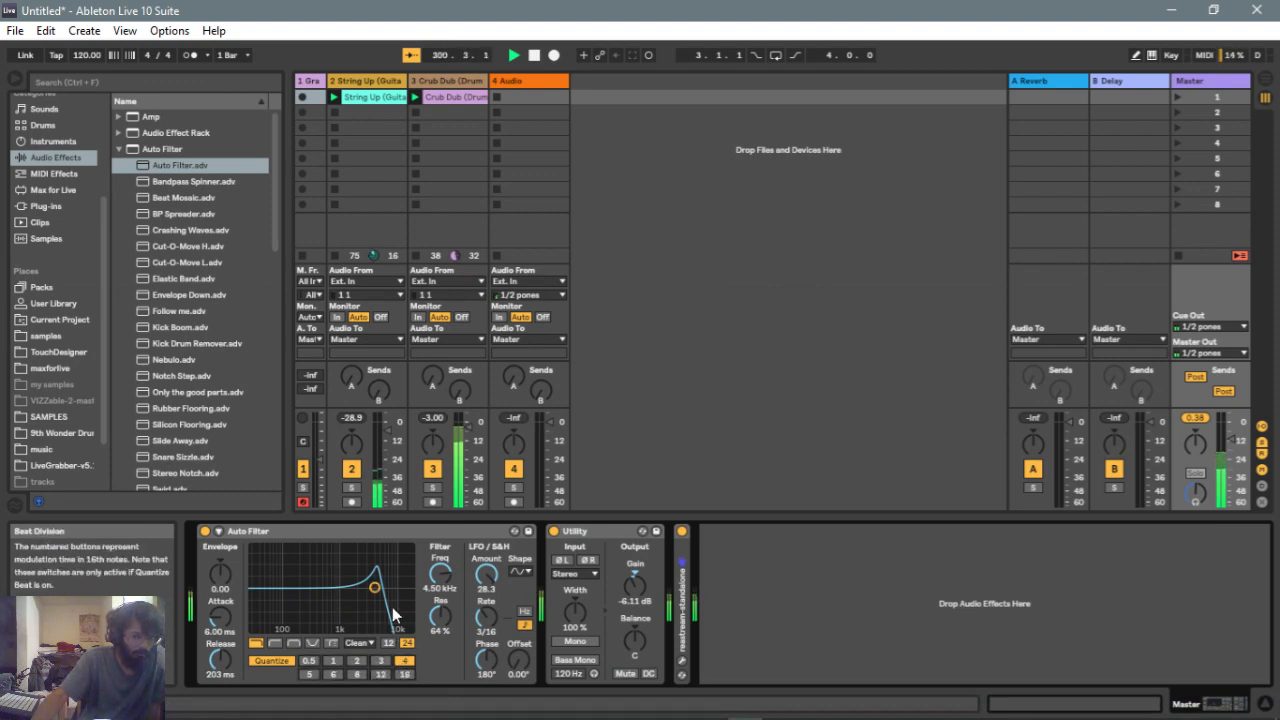
pyautogui.moveTo(374, 587)
pyautogui.mouseDown()
pyautogui.moveTo(335, 572)
pyautogui.moveTo(372, 578)
pyautogui.mouseUp()
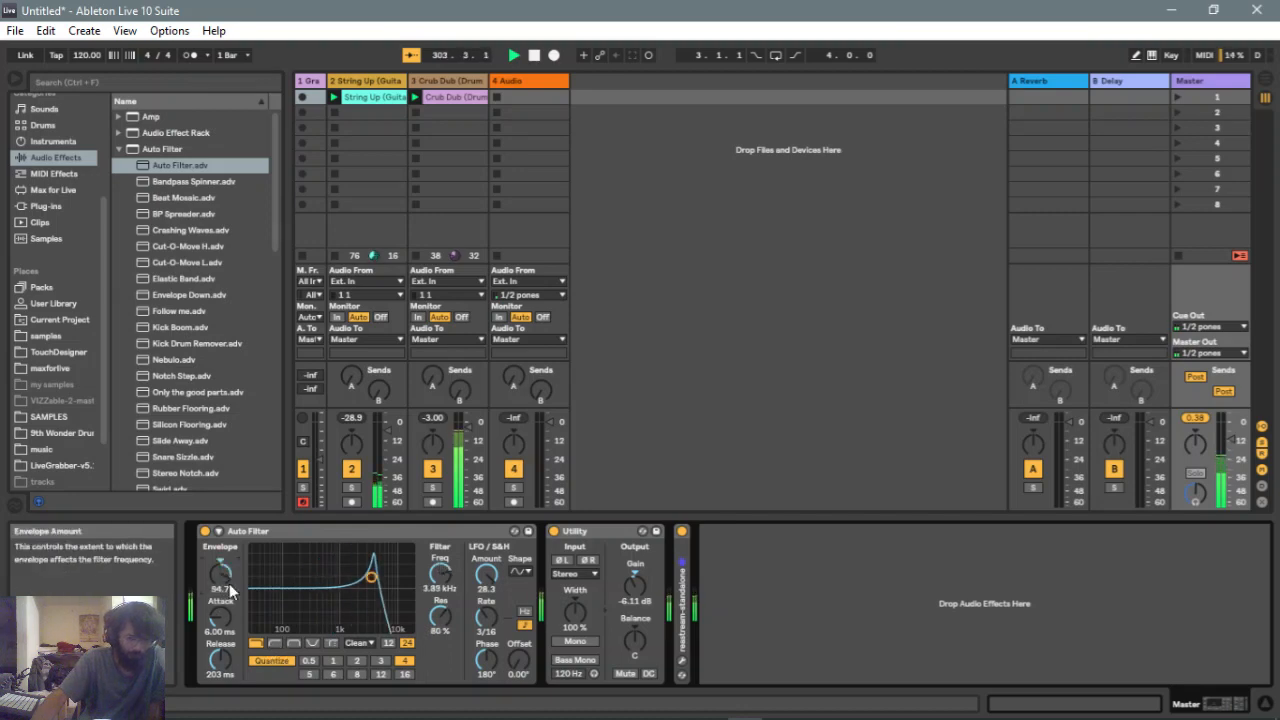
# Switch the filter circuit to SMP and set the quantize beat division to 8
pyautogui.click(362, 645)
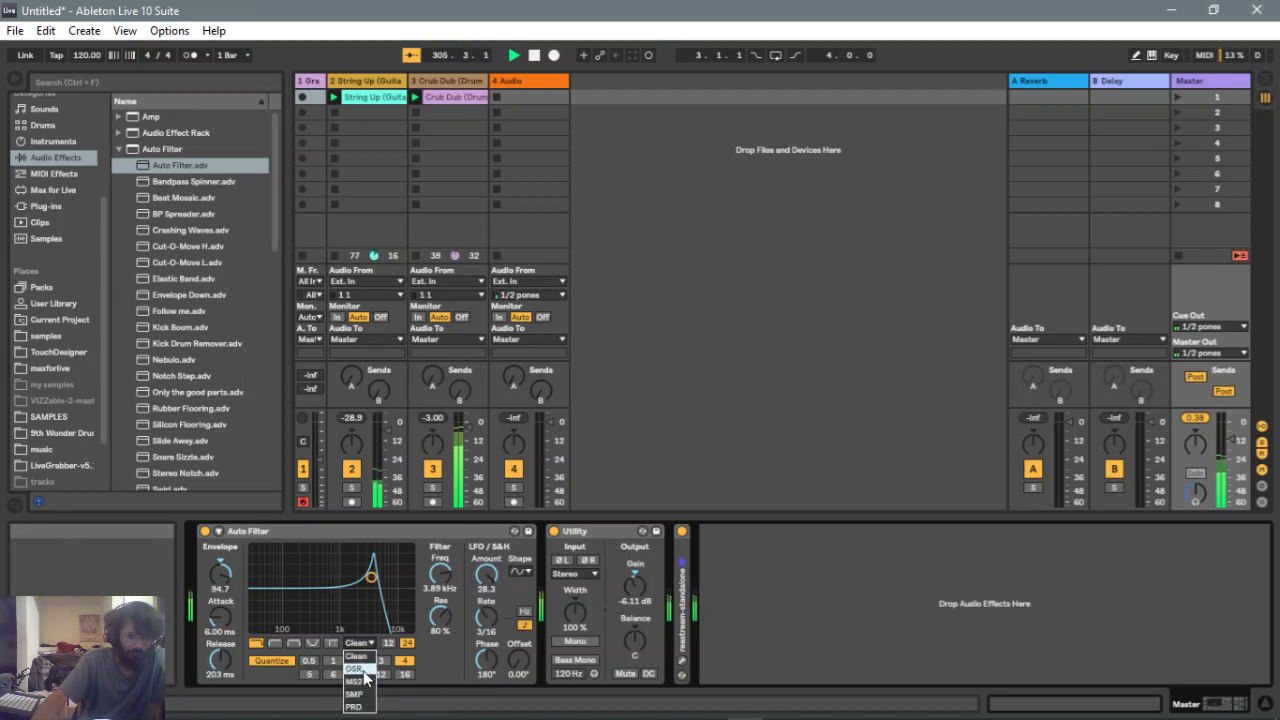
pyautogui.click(364, 693)
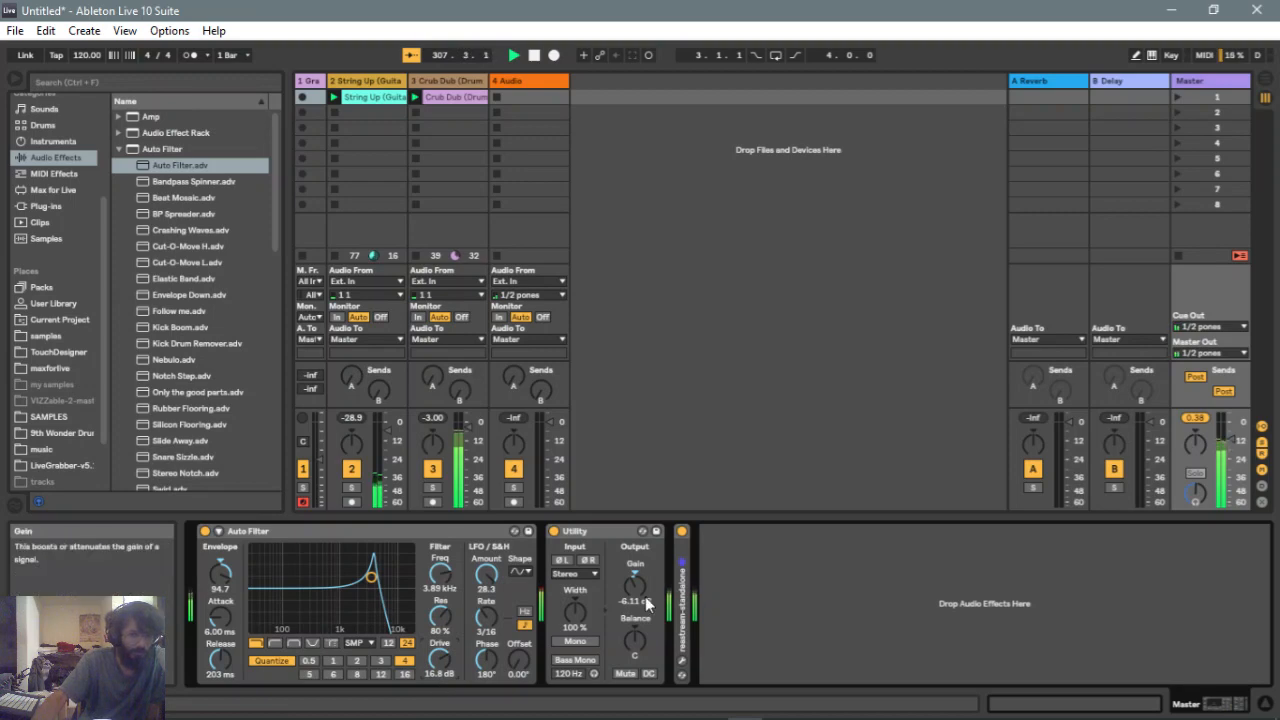
pyautogui.click(363, 675)
# Drag the filter point to about 657 Hz at 84% resonance and lower the envelope amount to 0
pyautogui.moveTo(370, 578); pyautogui.dragTo(329, 575)
pyautogui.moveTo(235, 587); pyautogui.dragTo(235, 640)
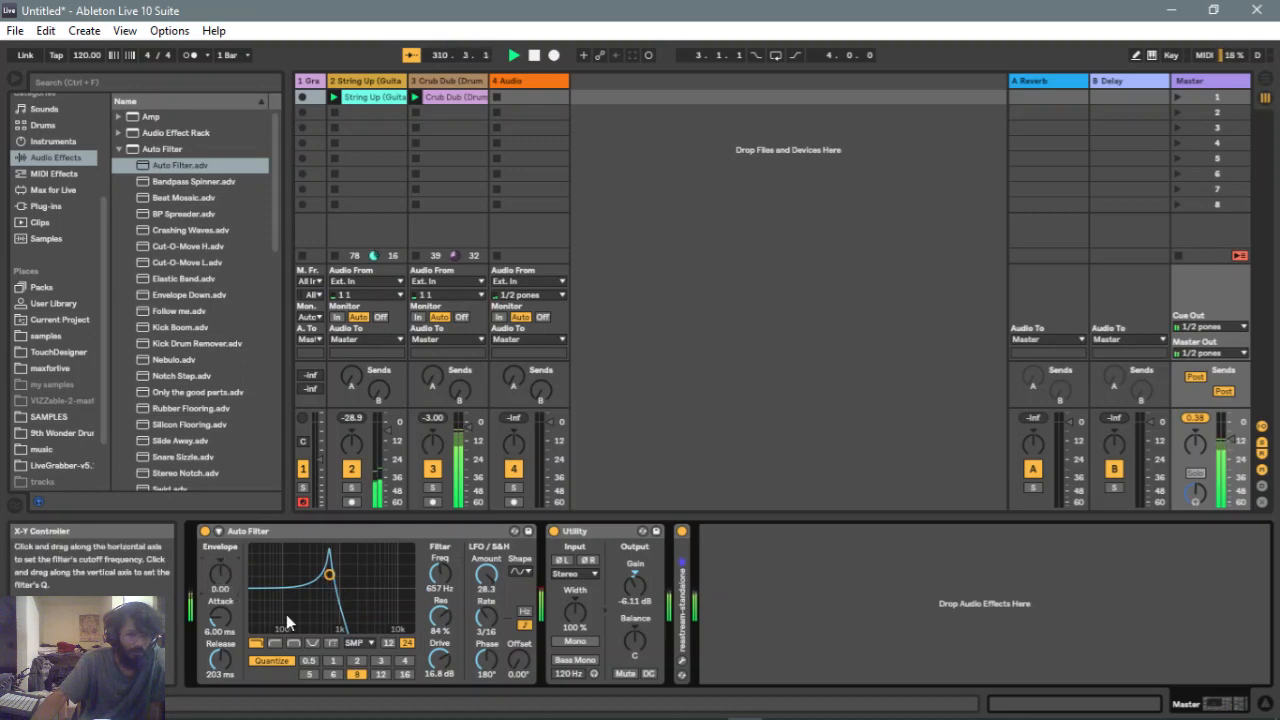
# Switch the filter circuit to OSR and set the quantize beat division to 0.5 after trying 1
pyautogui.click(370, 644)
pyautogui.click(354, 668)
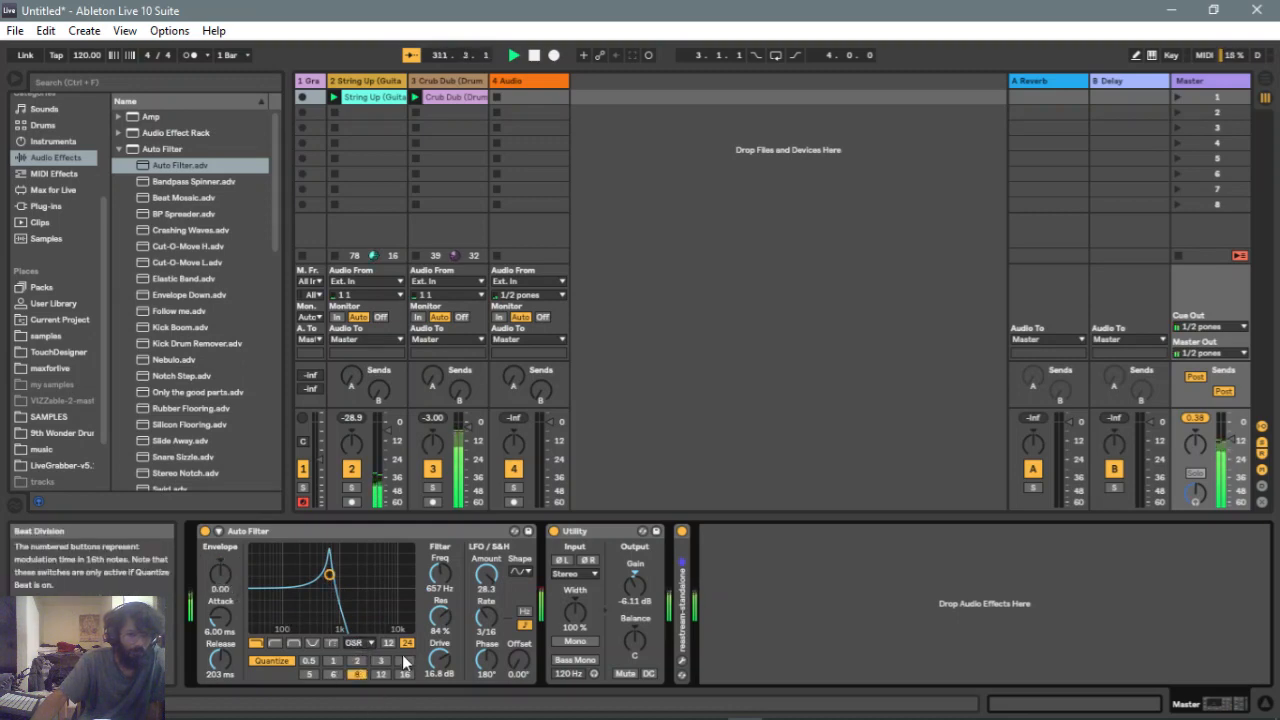
pyautogui.click(332, 661)
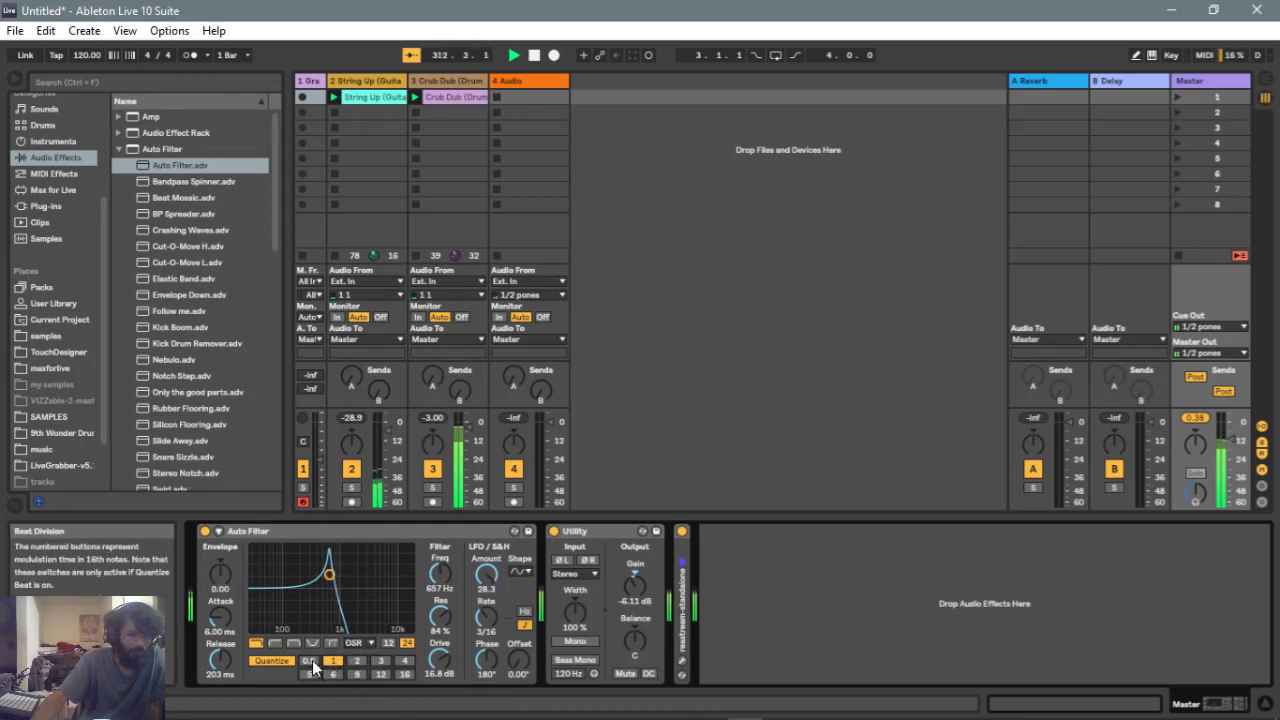
pyautogui.click(312, 663)
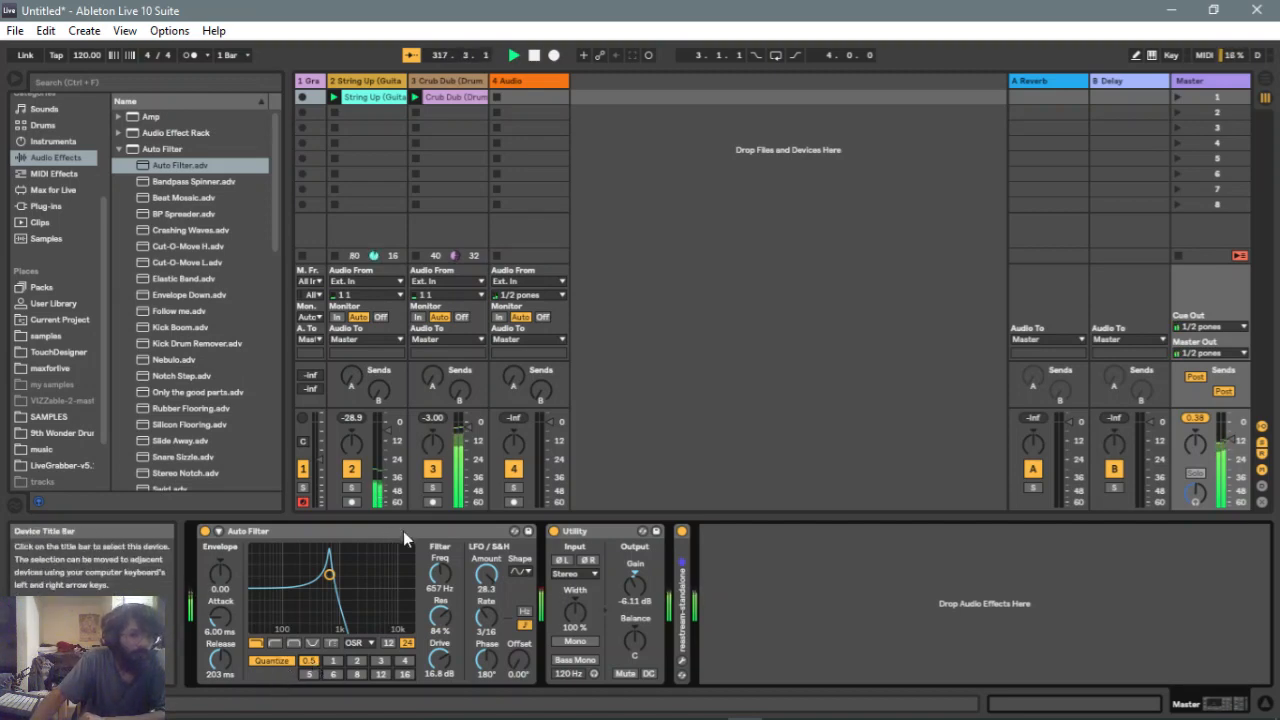
# Set the LFO amount to 23.8 and choose a different LFO waveform
pyautogui.moveTo(486, 576); pyautogui.dragTo(486, 690)
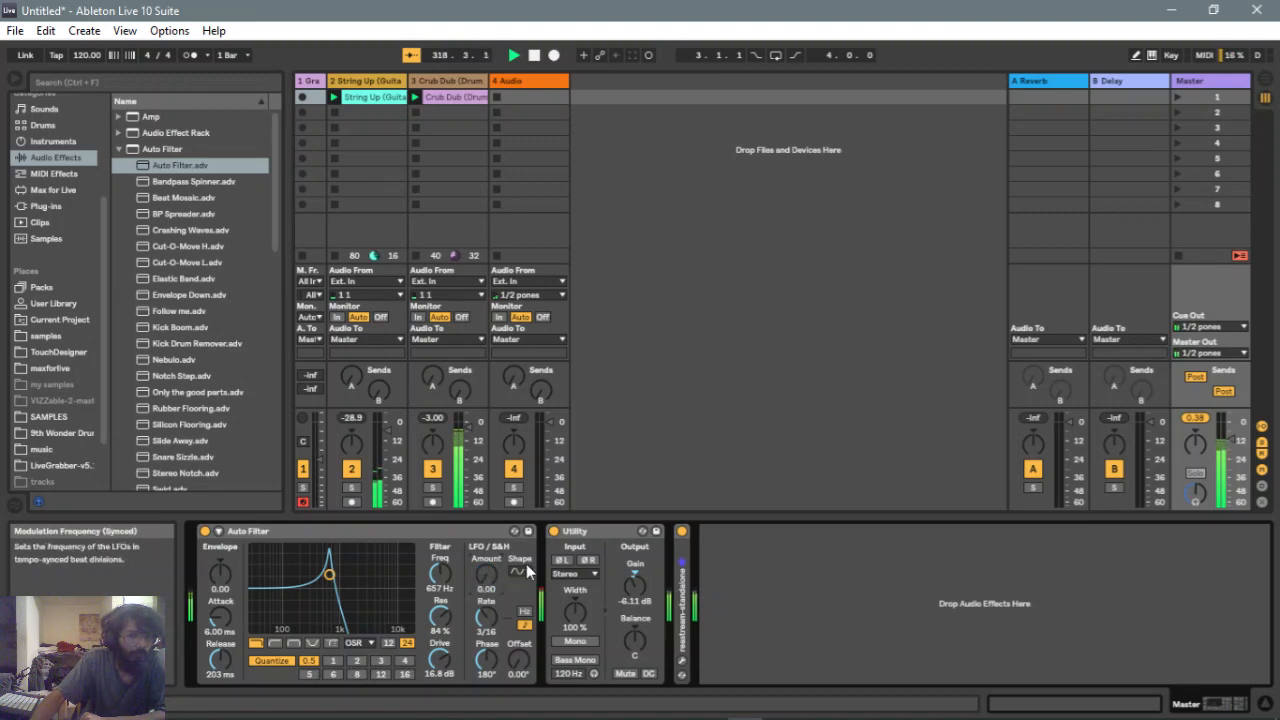
pyautogui.moveTo(486, 578); pyautogui.dragTo(486, 545)
pyautogui.click(520, 574)
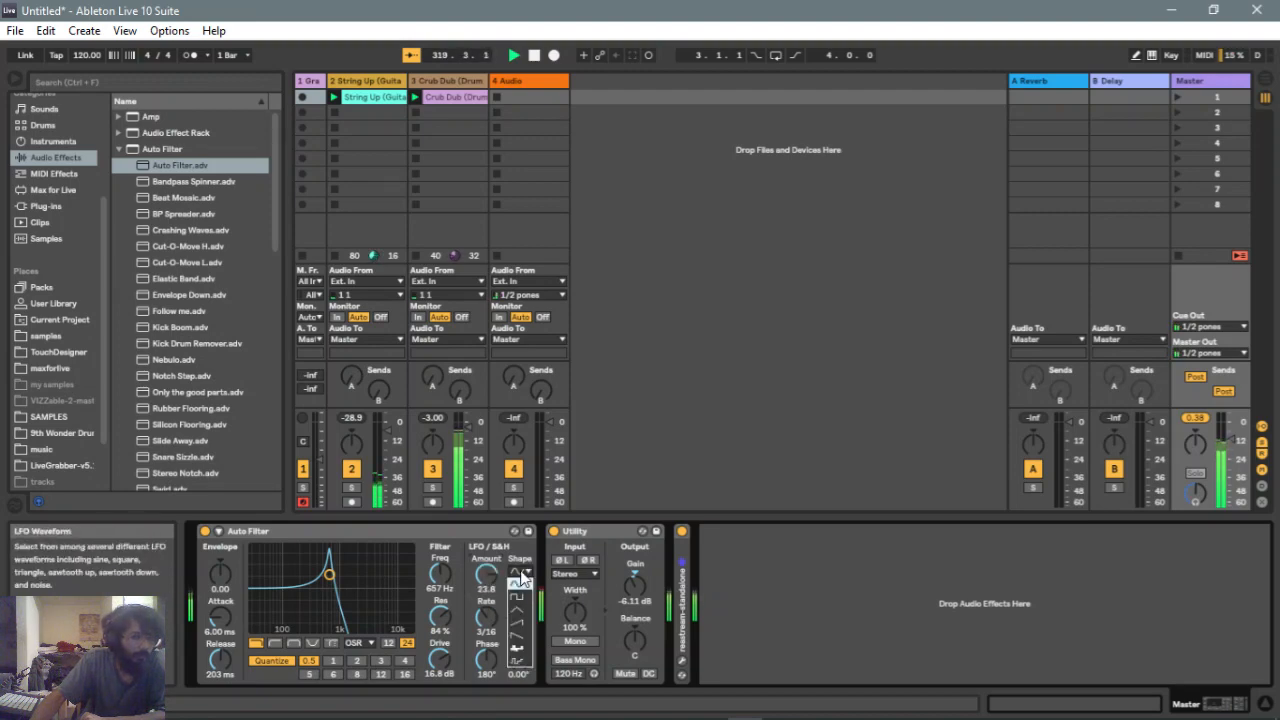
pyautogui.click(531, 655)
# Drag the filter point to about 1.13 kHz at 74% resonance and set the quantize beat division to 1
pyautogui.moveTo(329, 575)
pyautogui.mouseDown()
pyautogui.moveTo(377, 581)
pyautogui.moveTo(342, 580)
pyautogui.mouseUp()
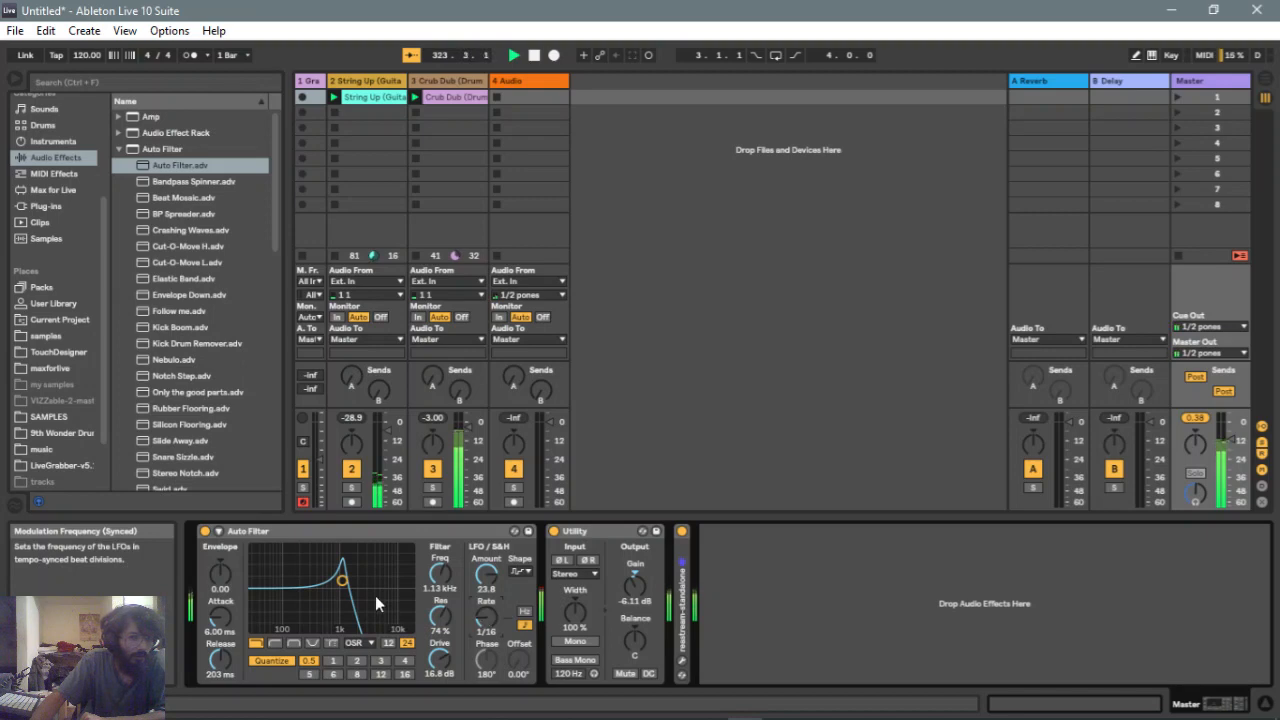
pyautogui.click(333, 660)
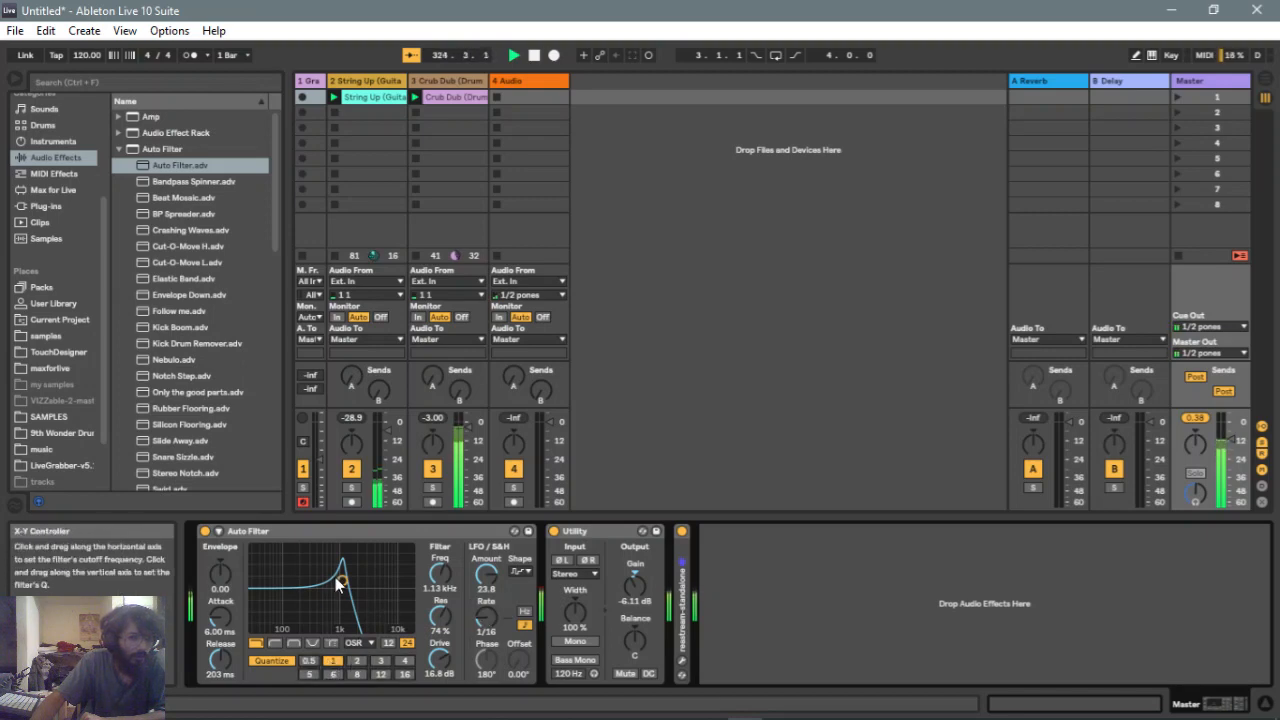
# Switch the filter type to highpass and drag the filter point to about 323 Hz
pyautogui.click(276, 644)
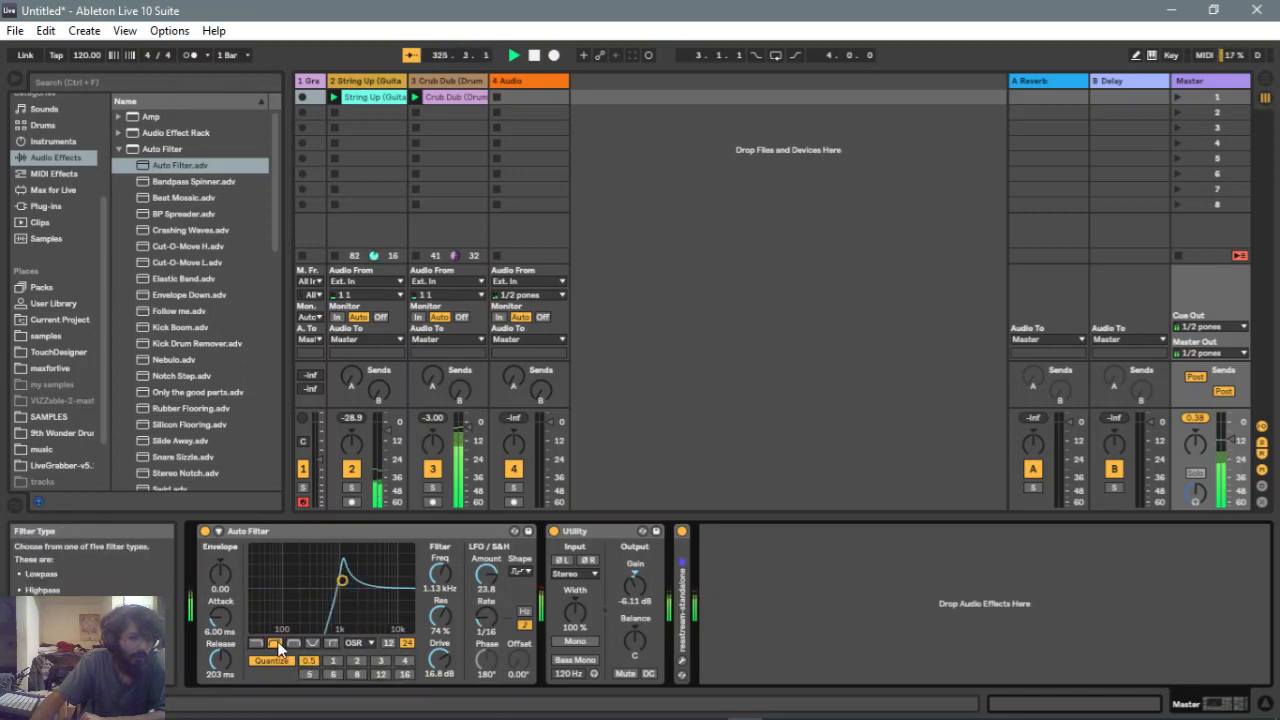
pyautogui.moveTo(342, 580); pyautogui.dragTo(313, 581)
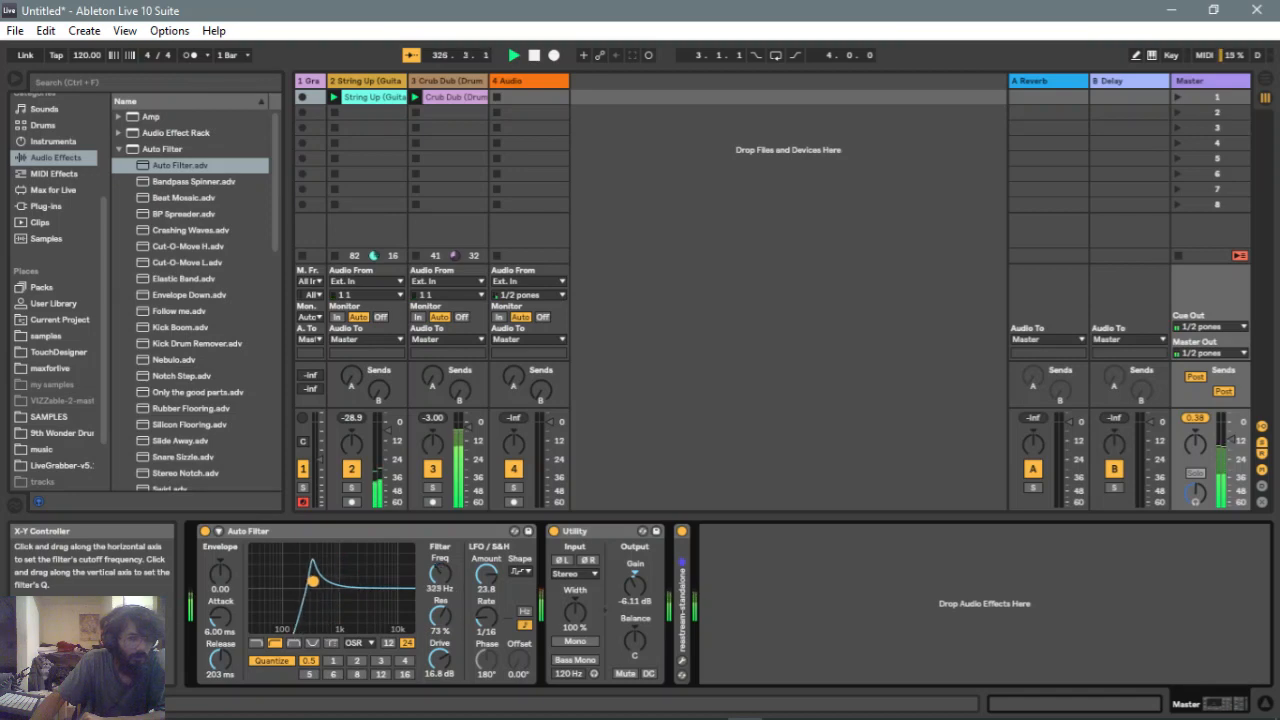
# Switch to the bandpass filter at about 548 Hz with 76% resonance and set the quantize beat division to 2
pyautogui.click(314, 642)
pyautogui.moveTo(320, 579)
pyautogui.mouseDown()
pyautogui.moveTo(358, 573)
pyautogui.moveTo(345, 589)
pyautogui.moveTo(325, 581)
pyautogui.mouseUp()
pyautogui.click(295, 643)
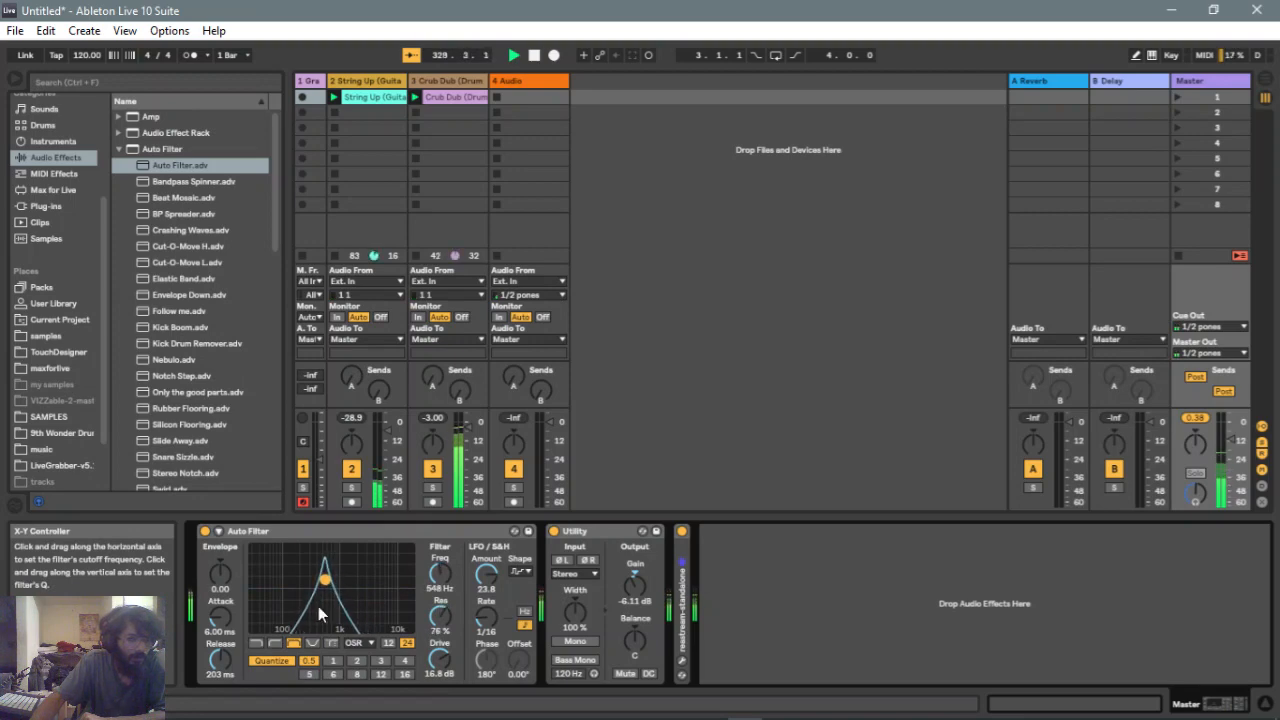
pyautogui.click(357, 661)
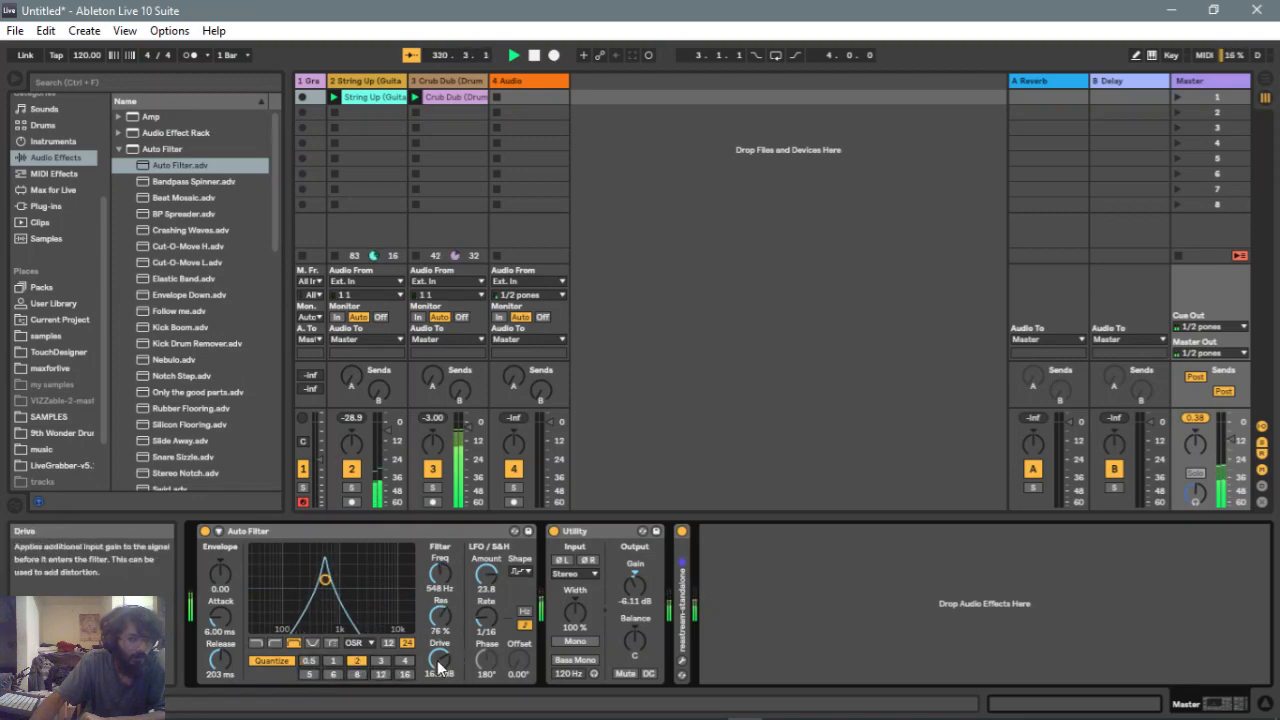
# Set the drive to 21.7 dB, choose a different LFO waveform and switch the LFO rate to Hertz
pyautogui.moveTo(438, 657); pyautogui.dragTo(438, 647)
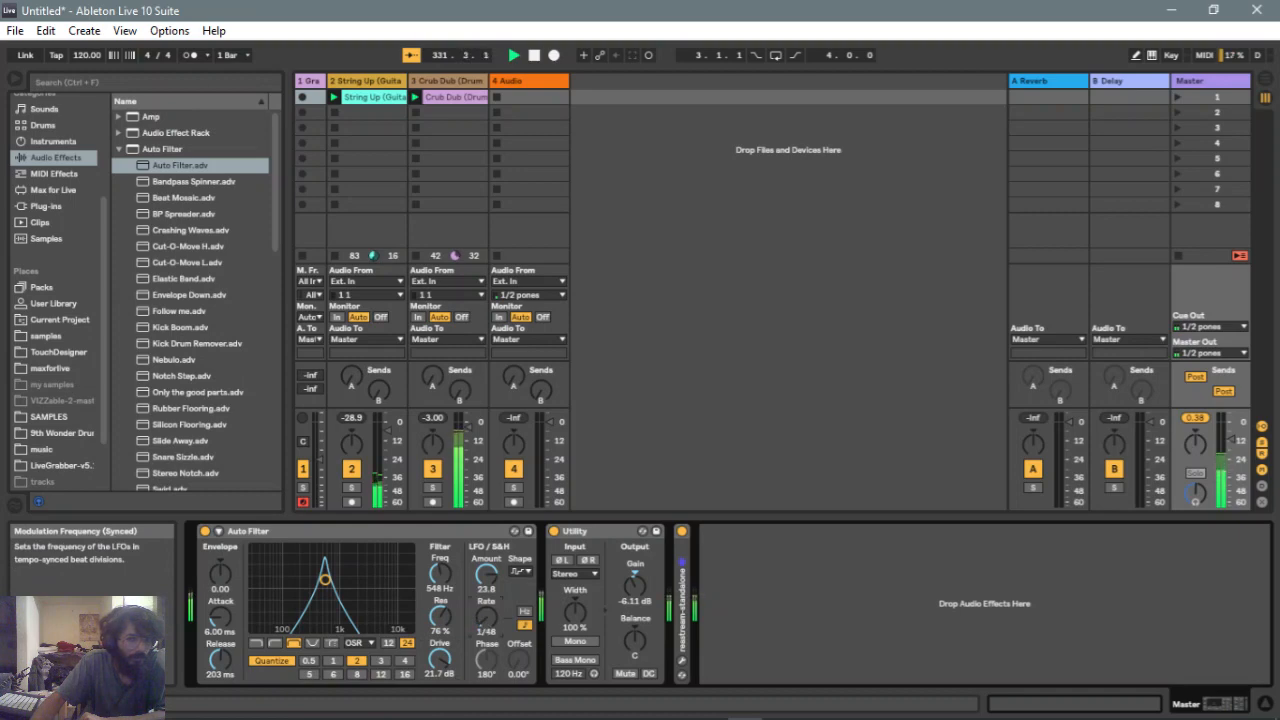
pyautogui.click(521, 573)
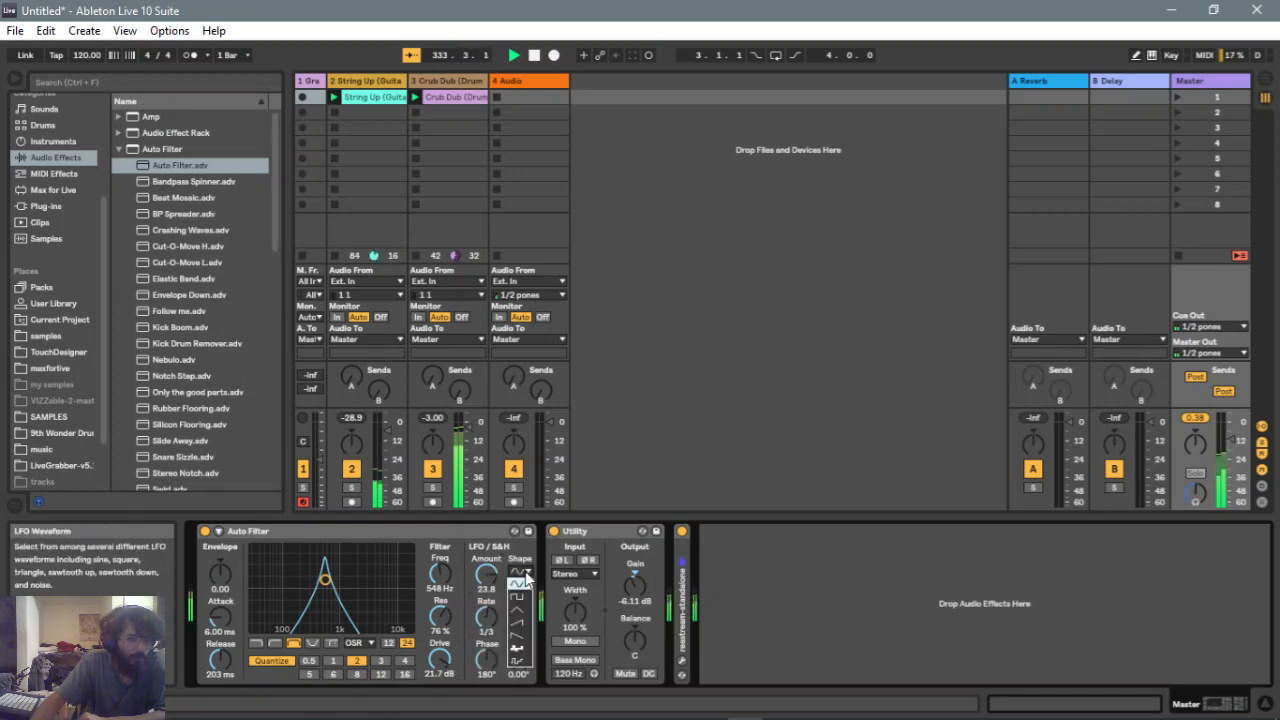
pyautogui.click(522, 612)
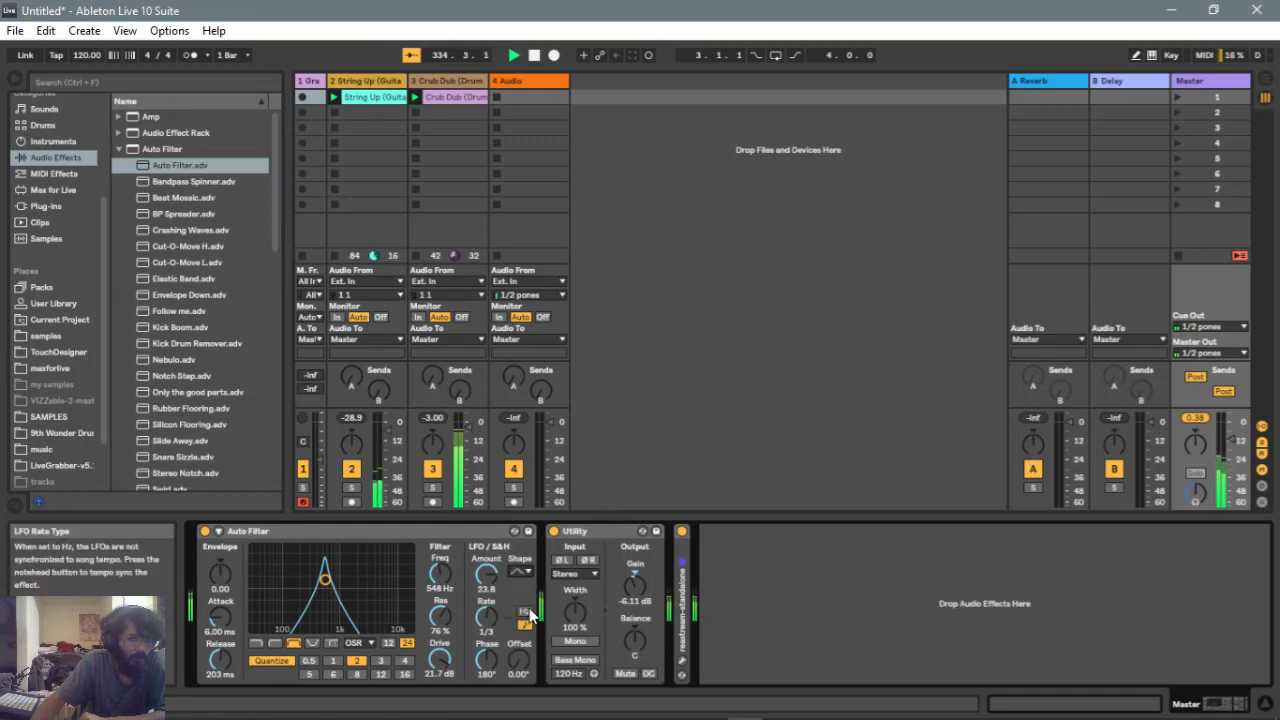
pyautogui.click(525, 611)
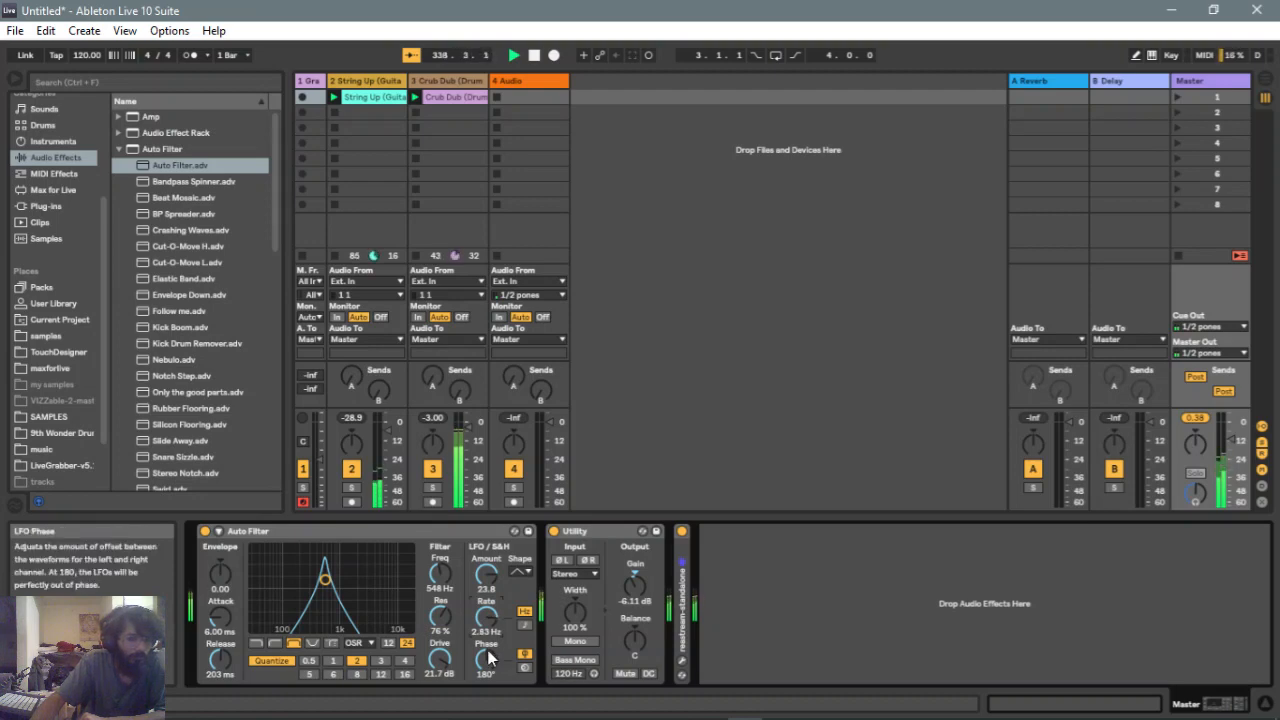
# Switch to the lowpass filter at about 10 kHz with 27% resonance and sync the LFO rate to tempo
pyautogui.click(256, 643)
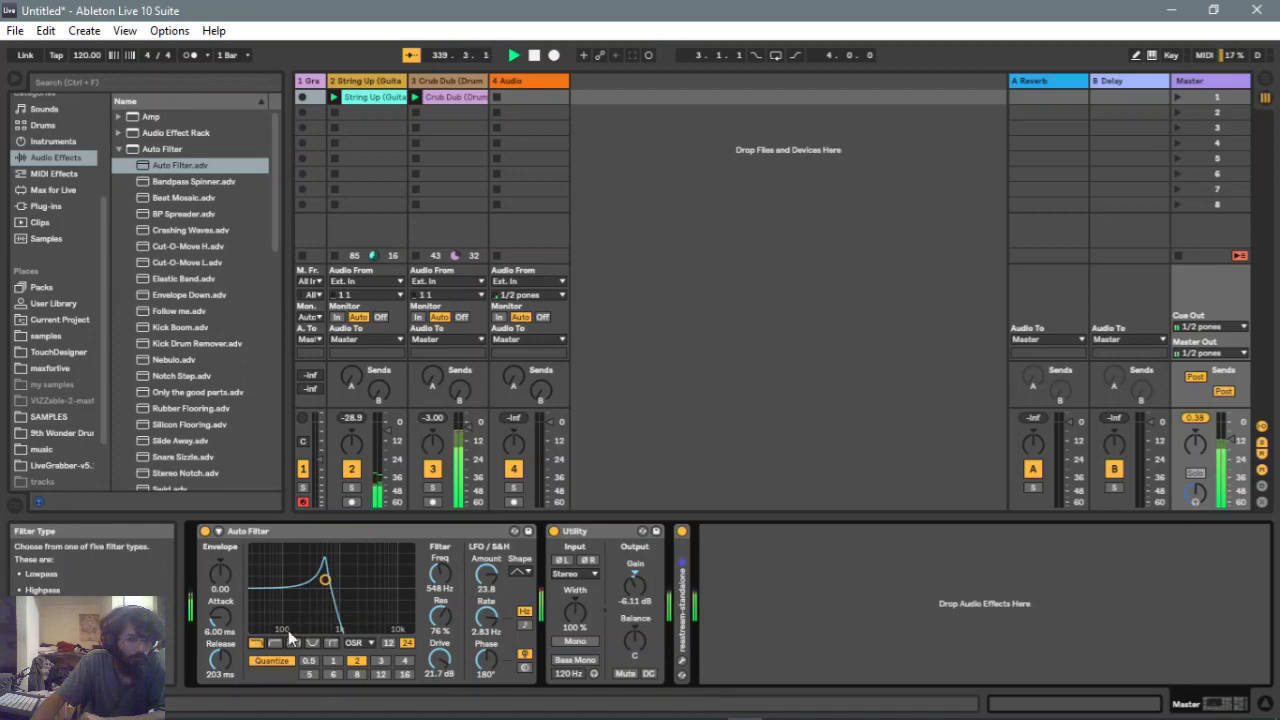
pyautogui.moveTo(324, 575); pyautogui.dragTo(393, 612)
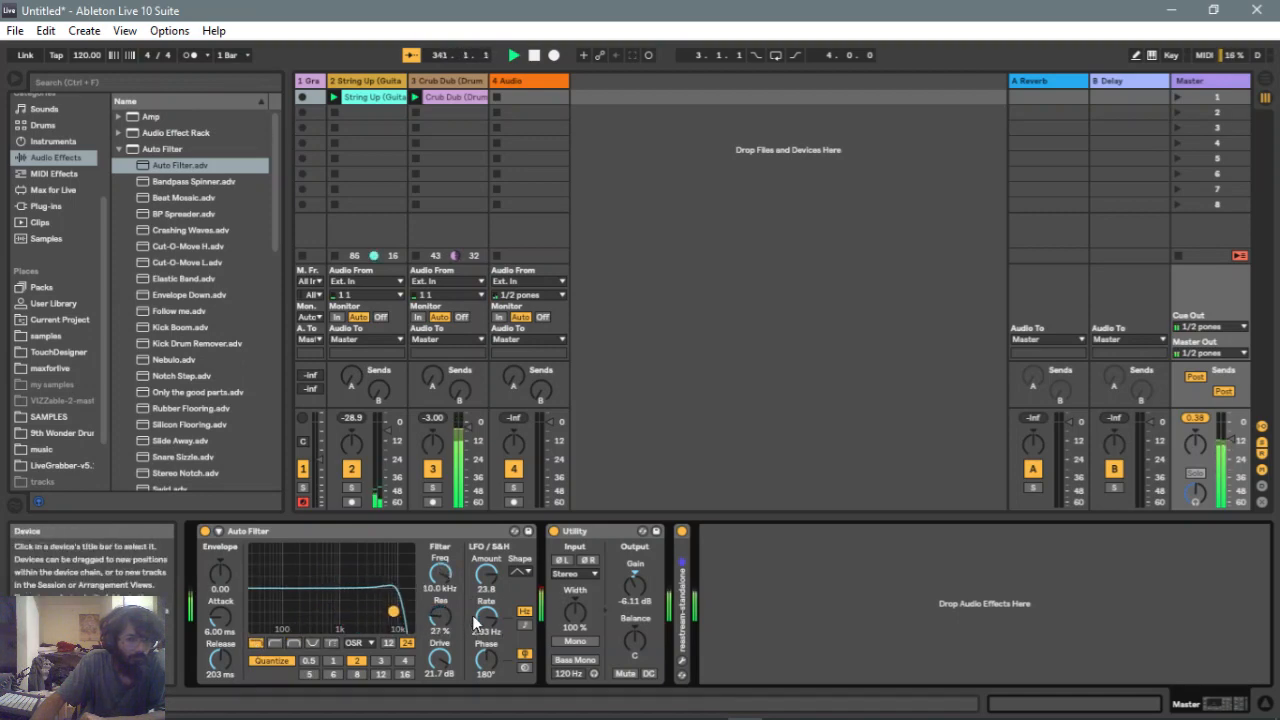
pyautogui.click(524, 624)
# Drag the filter point to about 3.62 kHz at 57% resonance and set the quantize beat division to 1
pyautogui.click(310, 661)
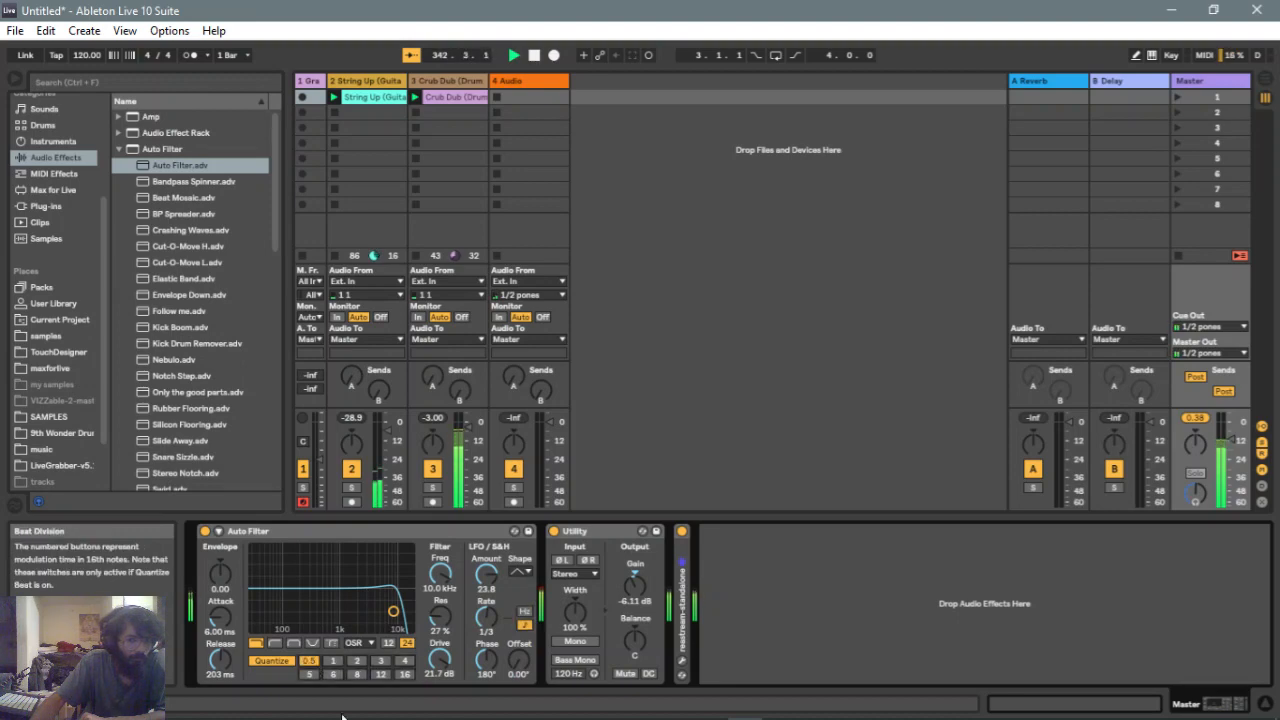
pyautogui.moveTo(393, 612); pyautogui.dragTo(370, 592)
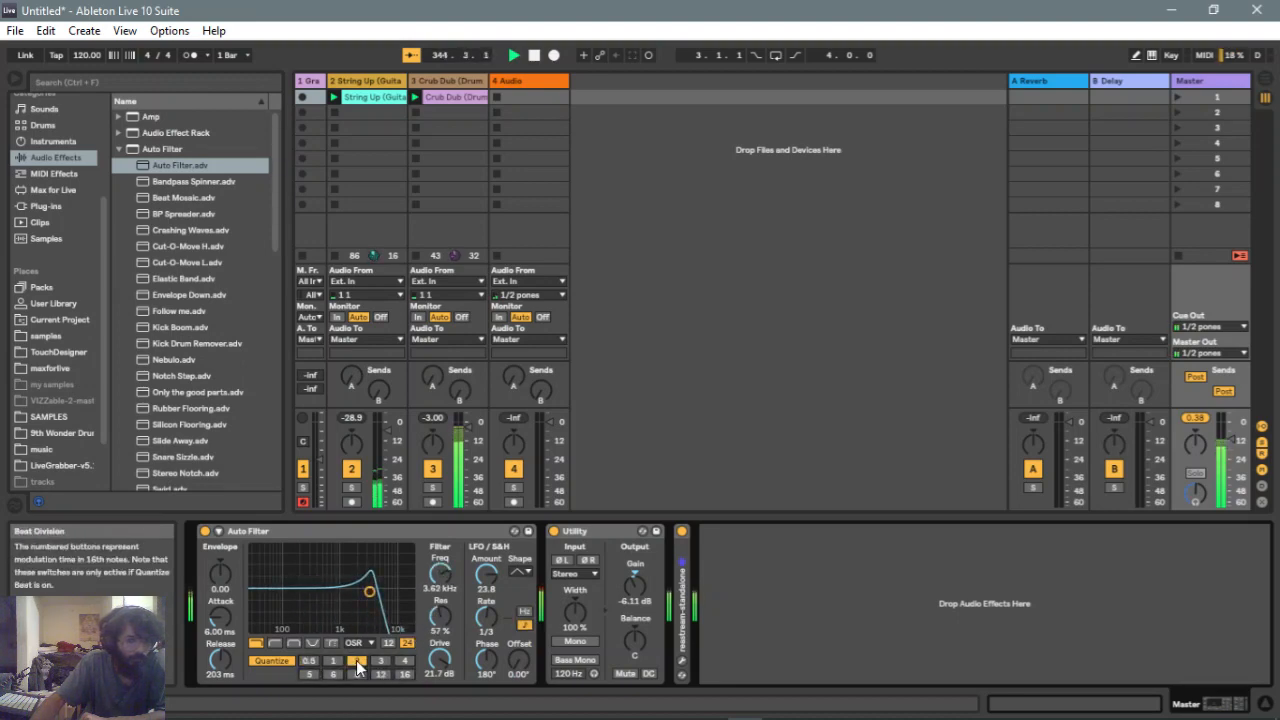
pyautogui.click(333, 661)
# Set the LFO amount and phase to 0, the drive to 17.7 dB and the resonance to 76%
pyautogui.moveTo(490, 577); pyautogui.dragTo(492, 700)
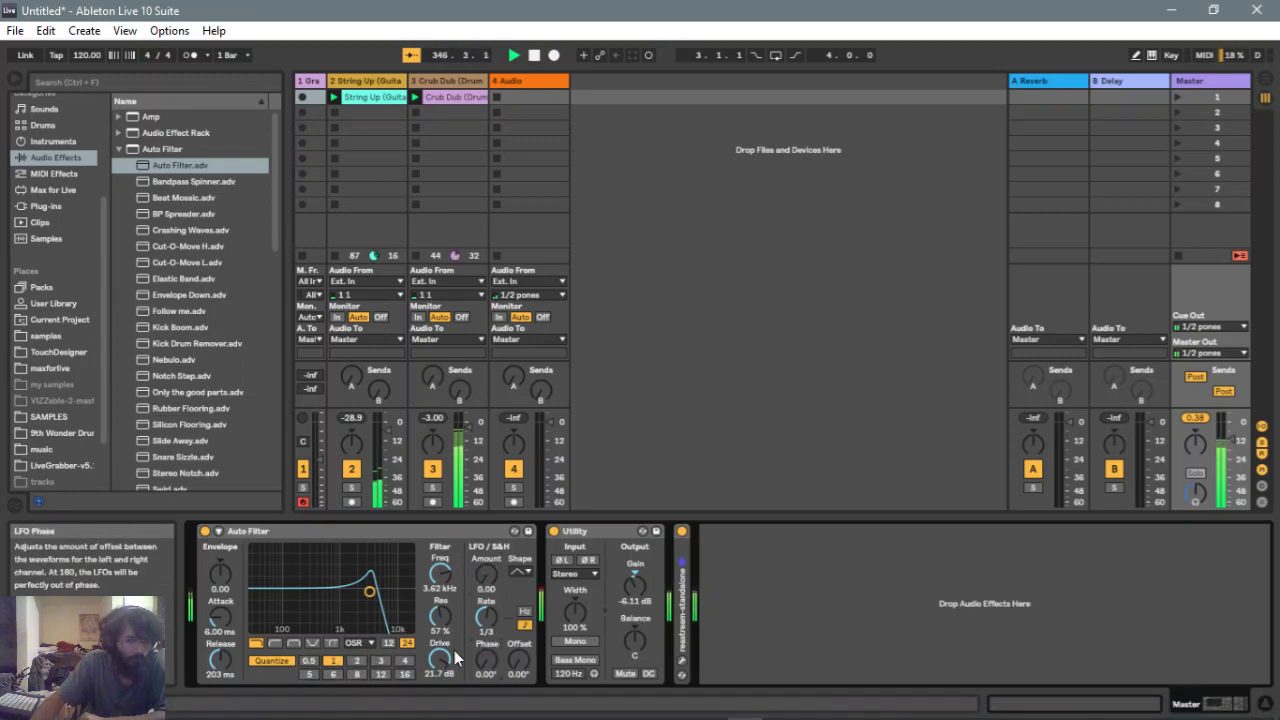
pyautogui.moveTo(449, 657); pyautogui.dragTo(449, 680)
pyautogui.moveTo(437, 636); pyautogui.dragTo(437, 598)
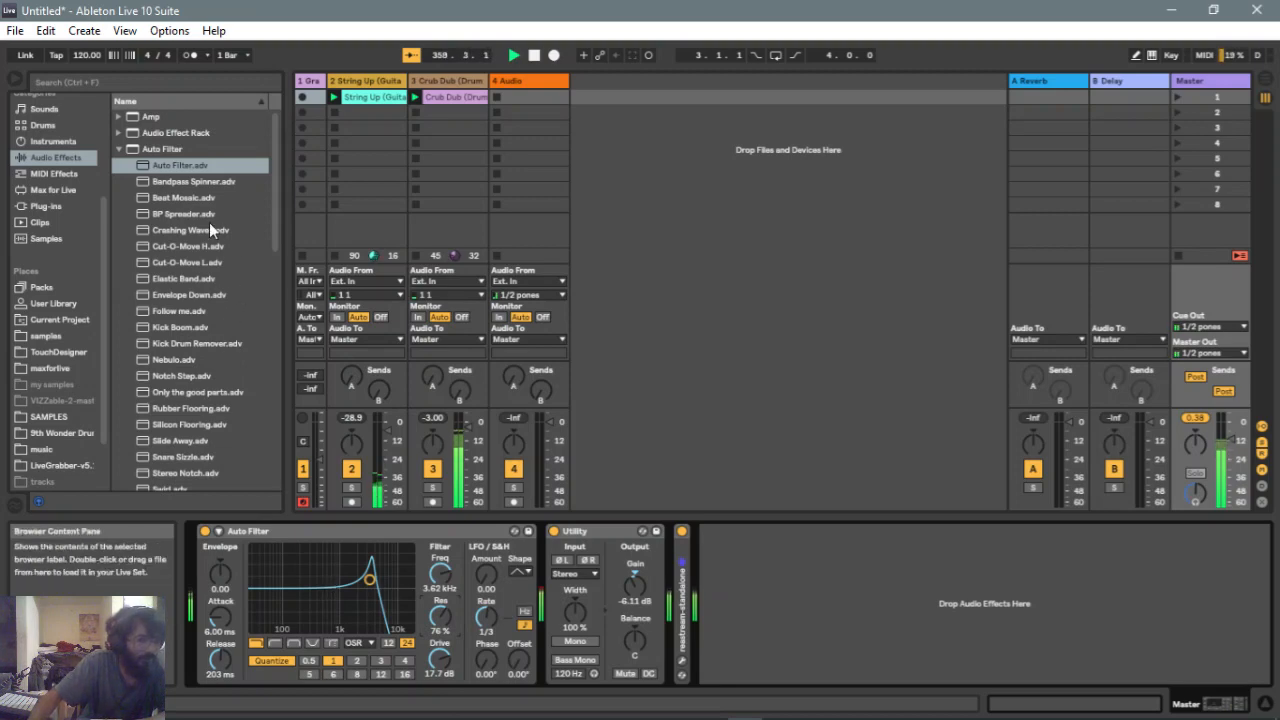
# Deactivate the Auto Filter and load the Cut-O-Move H preset in its place on the Master track
pyautogui.click(205, 531)
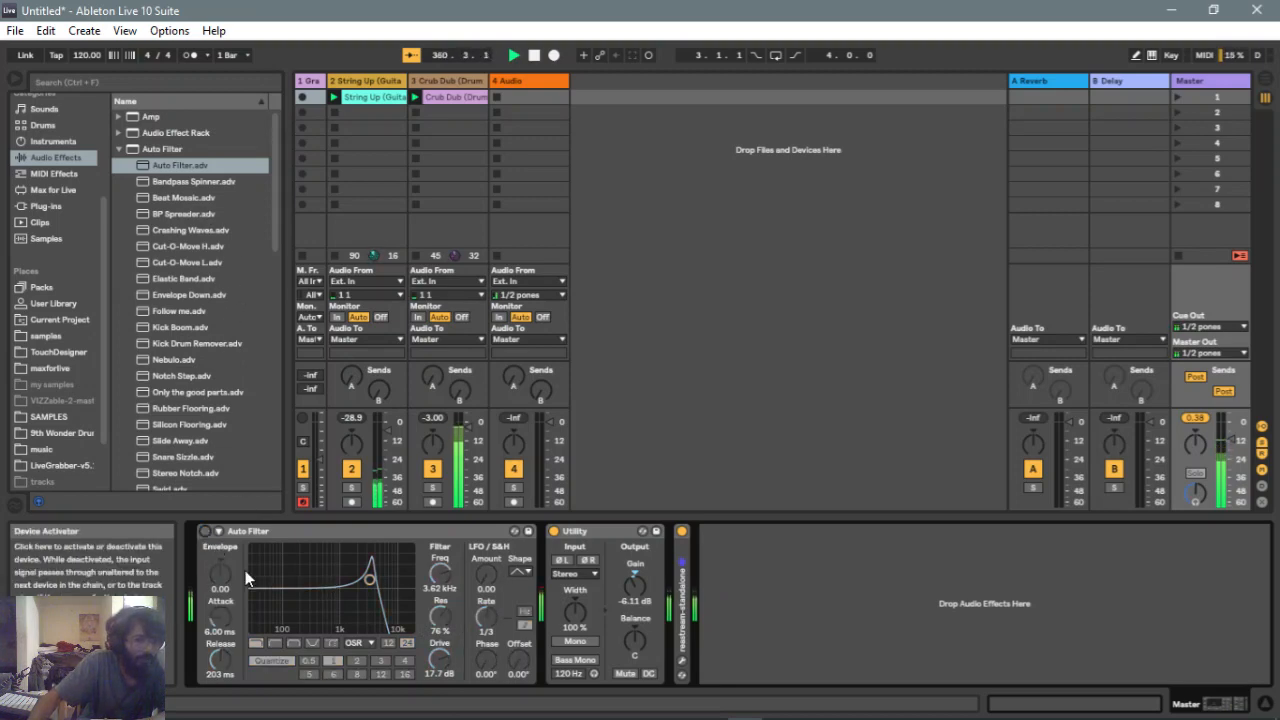
pyautogui.scroll(-3, 185, 242)
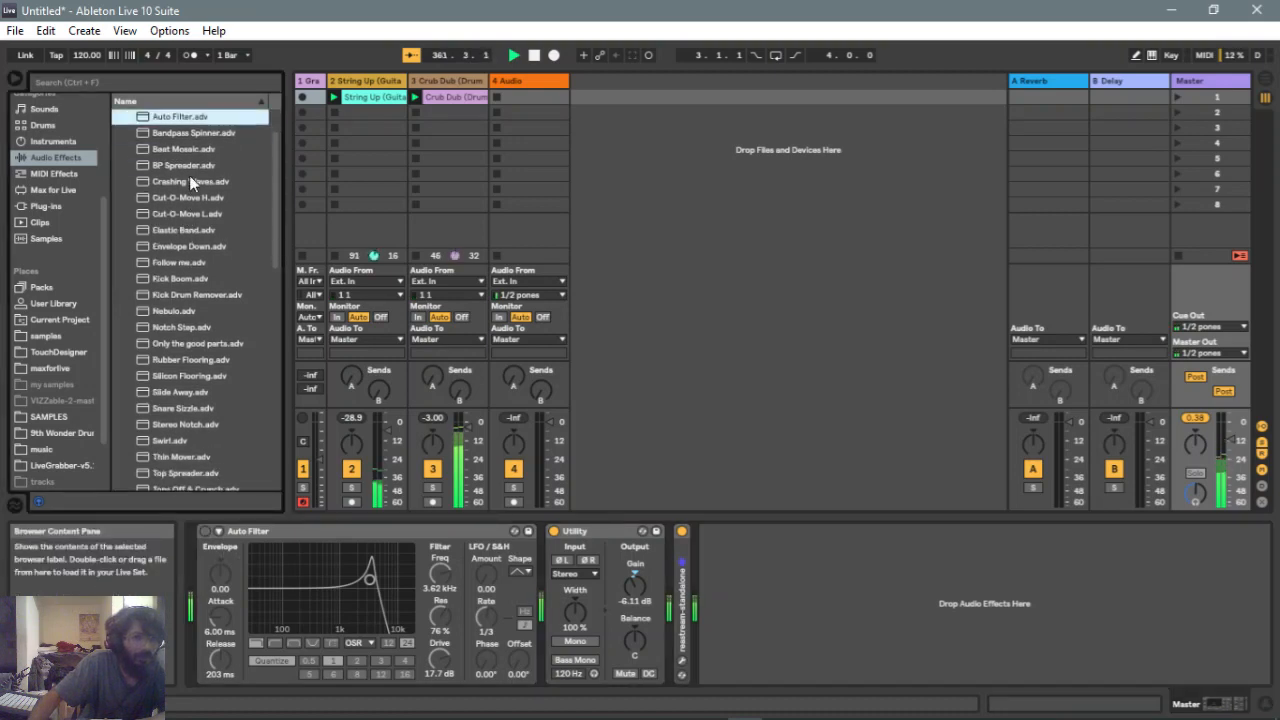
pyautogui.click(182, 199)
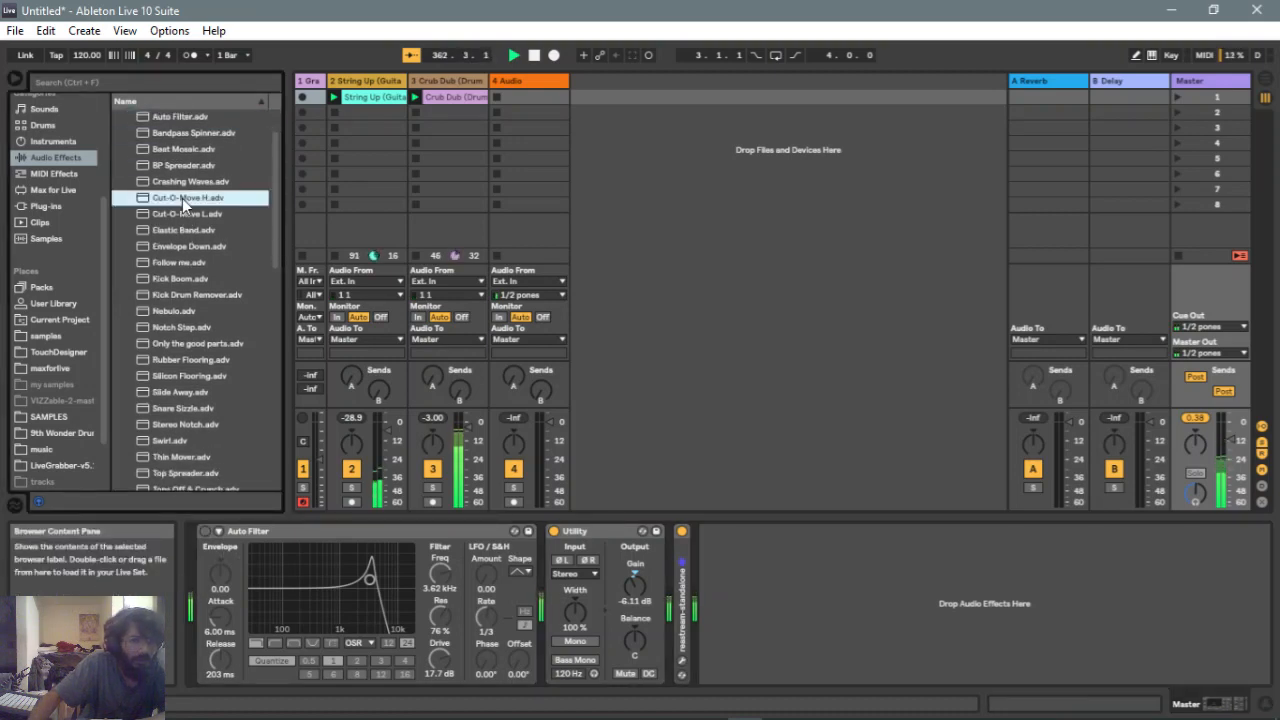
pyautogui.moveTo(182, 198); pyautogui.dragTo(198, 541)
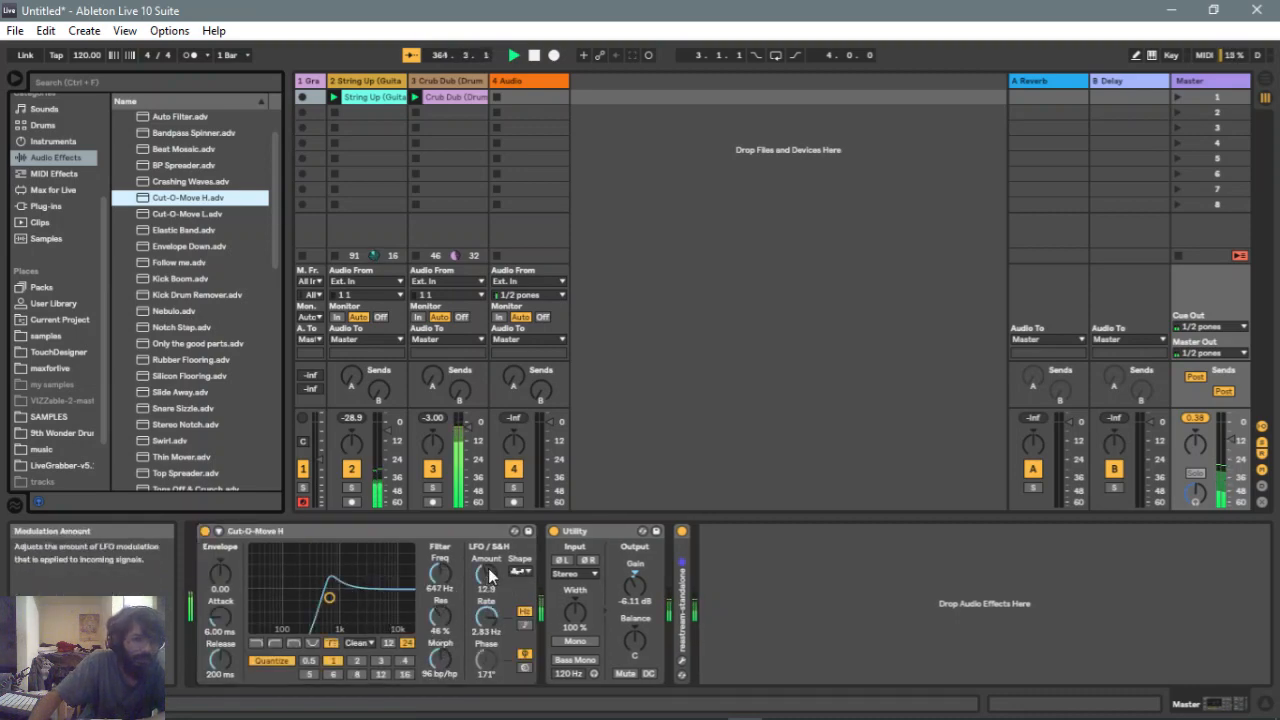
# Drag the filter point to about 221 Hz at 76% resonance and raise the Utility gain to 7.22 dB
pyautogui.moveTo(1232, 440); pyautogui.dragTo(1232, 434)
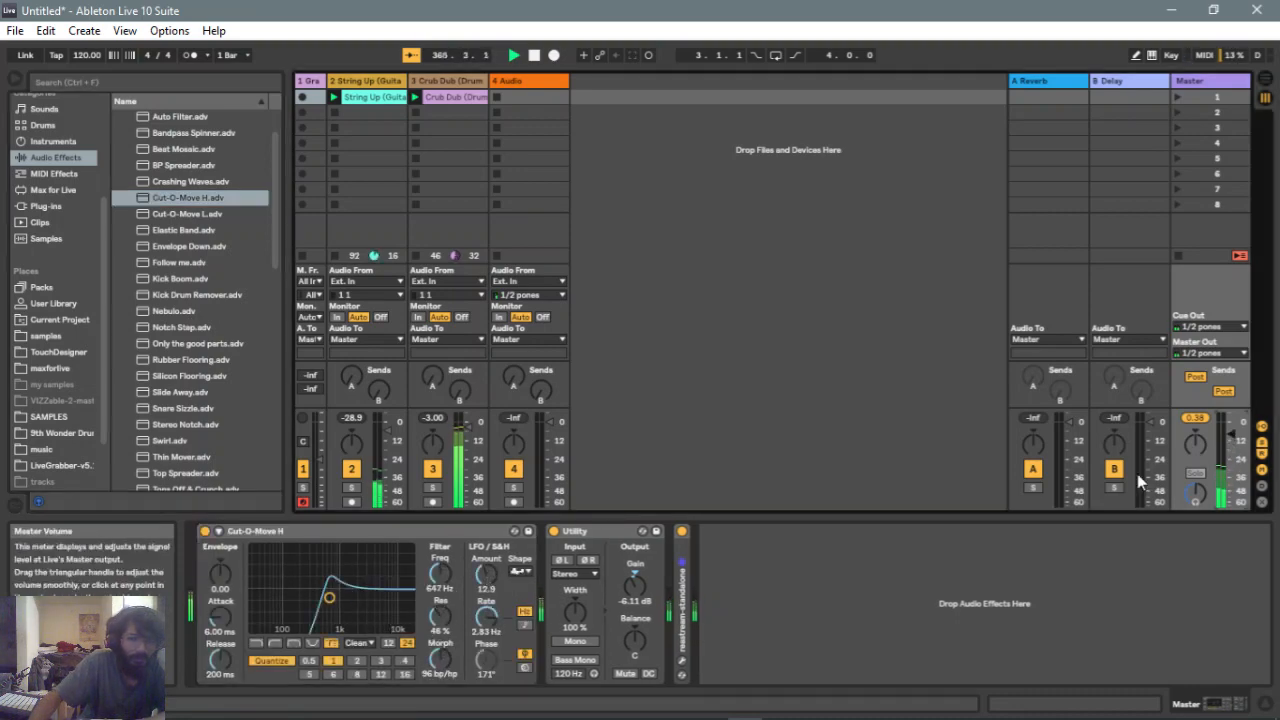
pyautogui.moveTo(307, 598); pyautogui.dragTo(305, 579)
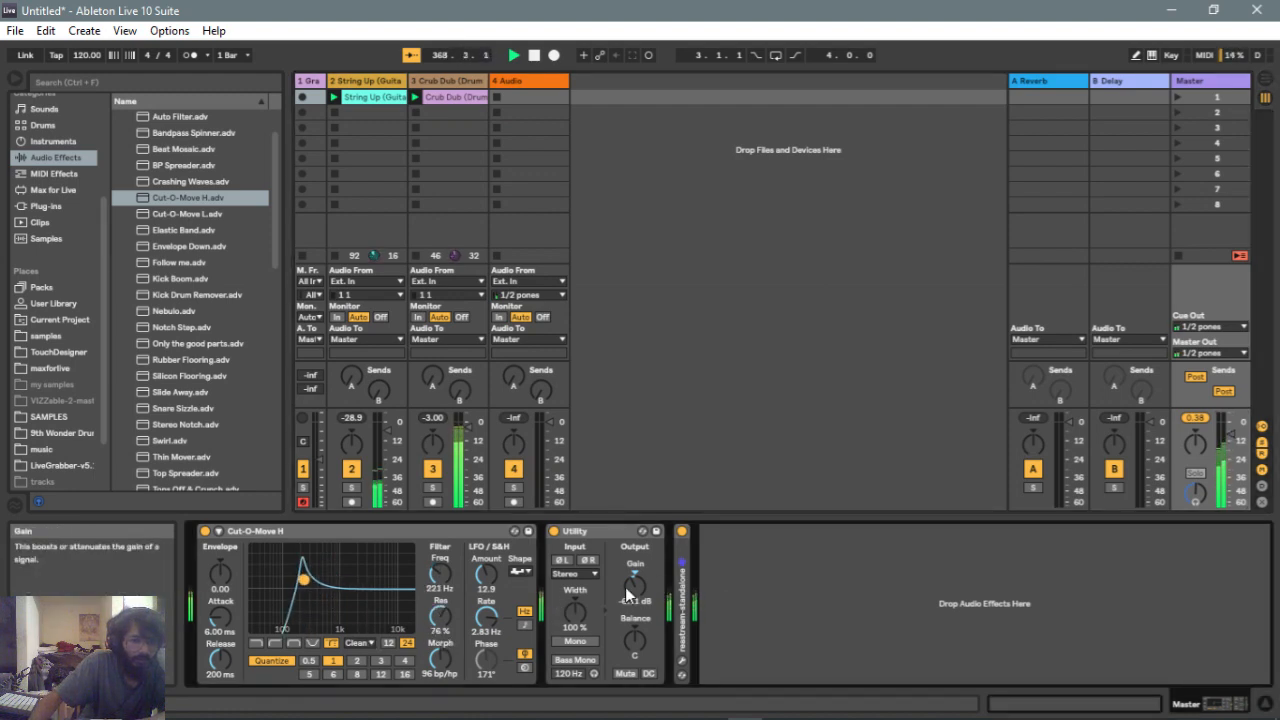
pyautogui.moveTo(625, 587); pyautogui.dragTo(625, 555)
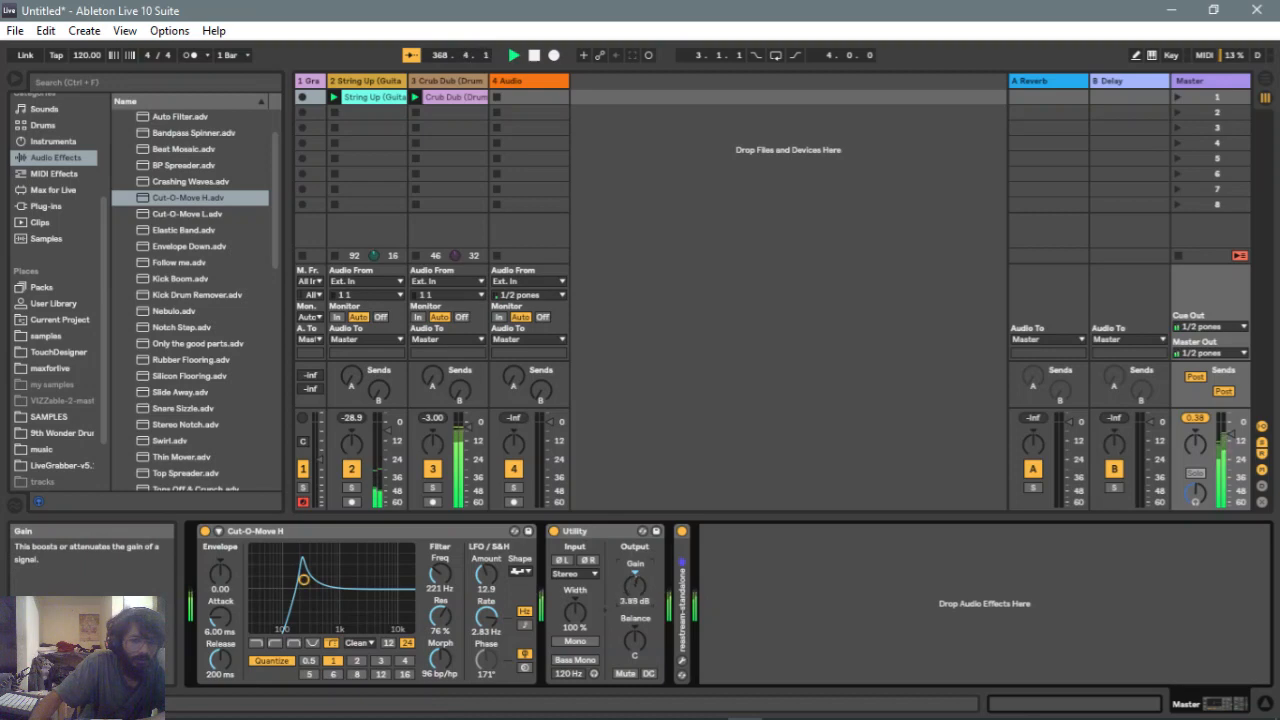
# Switch the filter circuit to OSR and set the Morph control to 50
pyautogui.click(360, 644)
pyautogui.click(353, 668)
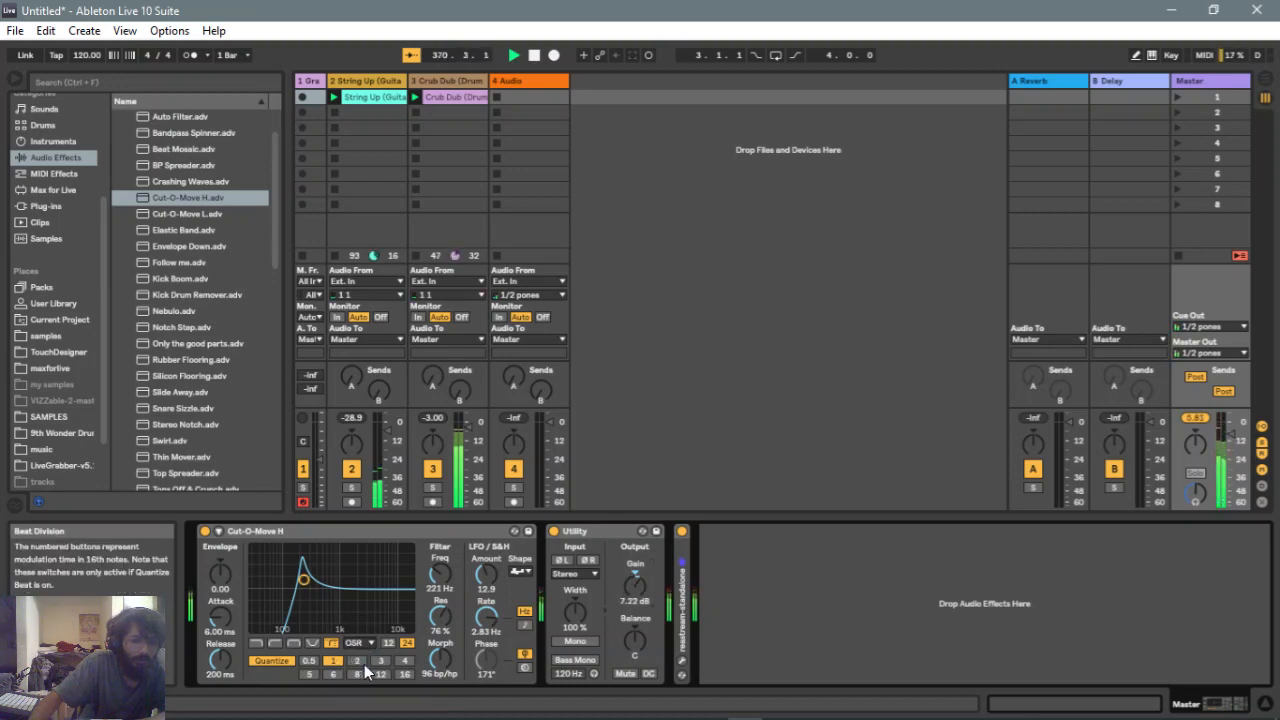
pyautogui.moveTo(440, 656); pyautogui.dragTo(440, 611)
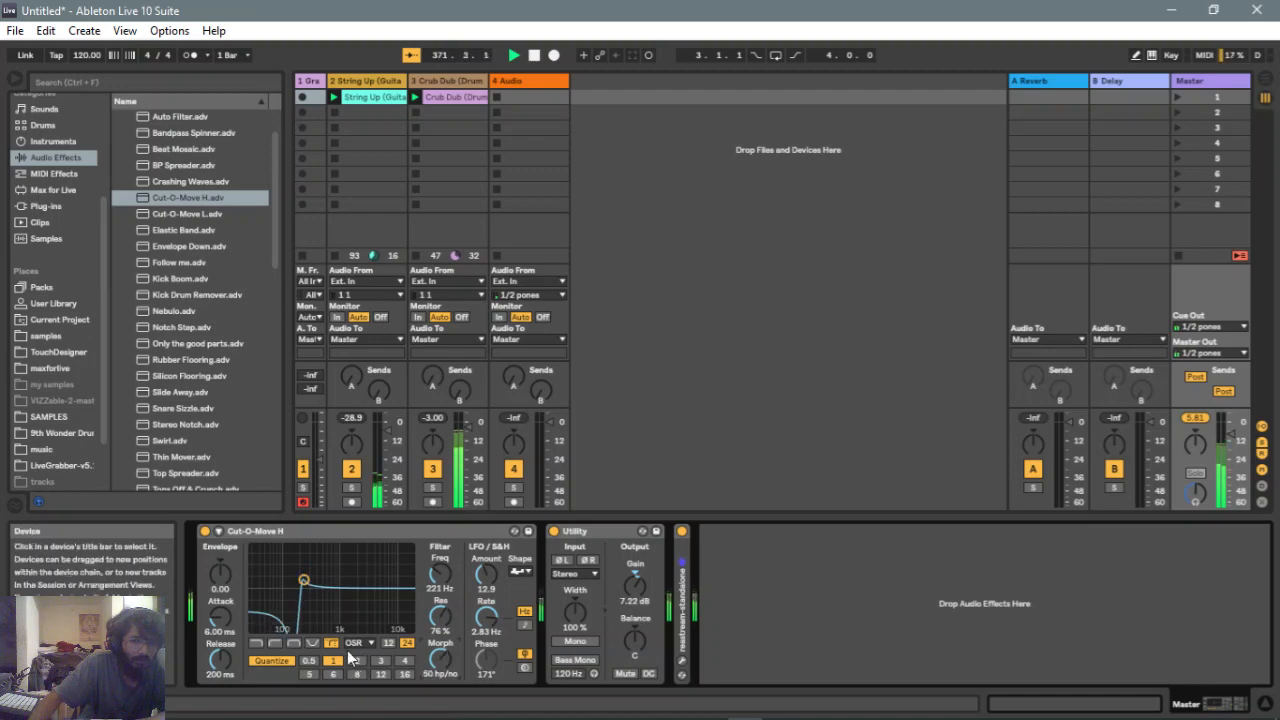
pyautogui.click(358, 645)
pyautogui.click(313, 650)
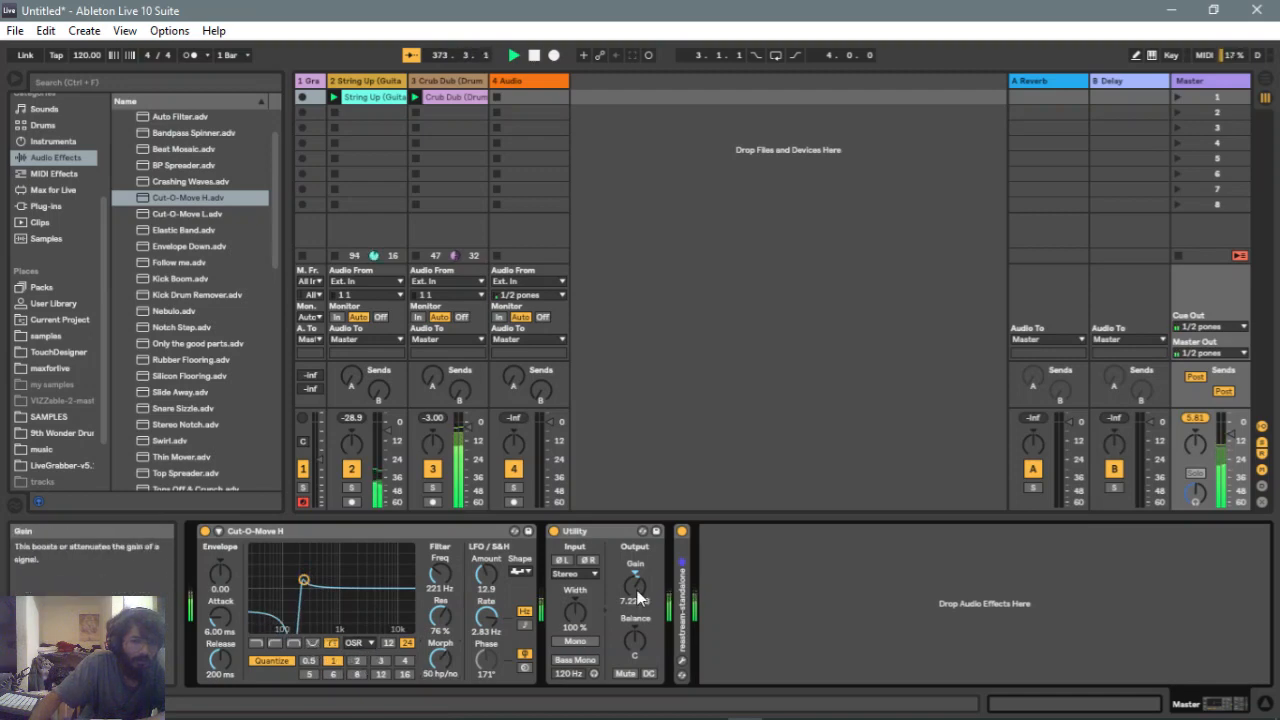
# Lower the Utility output gain to -3.33 dB
pyautogui.moveTo(635, 587); pyautogui.dragTo(632, 625)
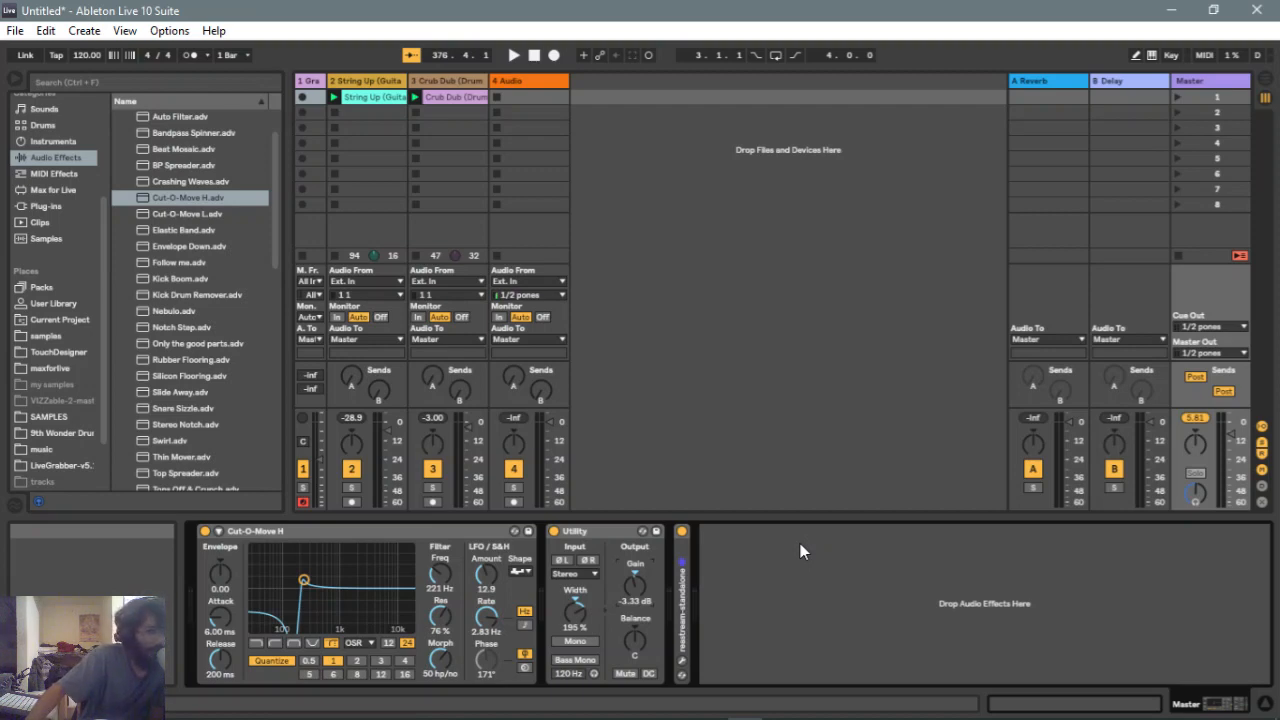
pyautogui.moveTo(1133, 708)
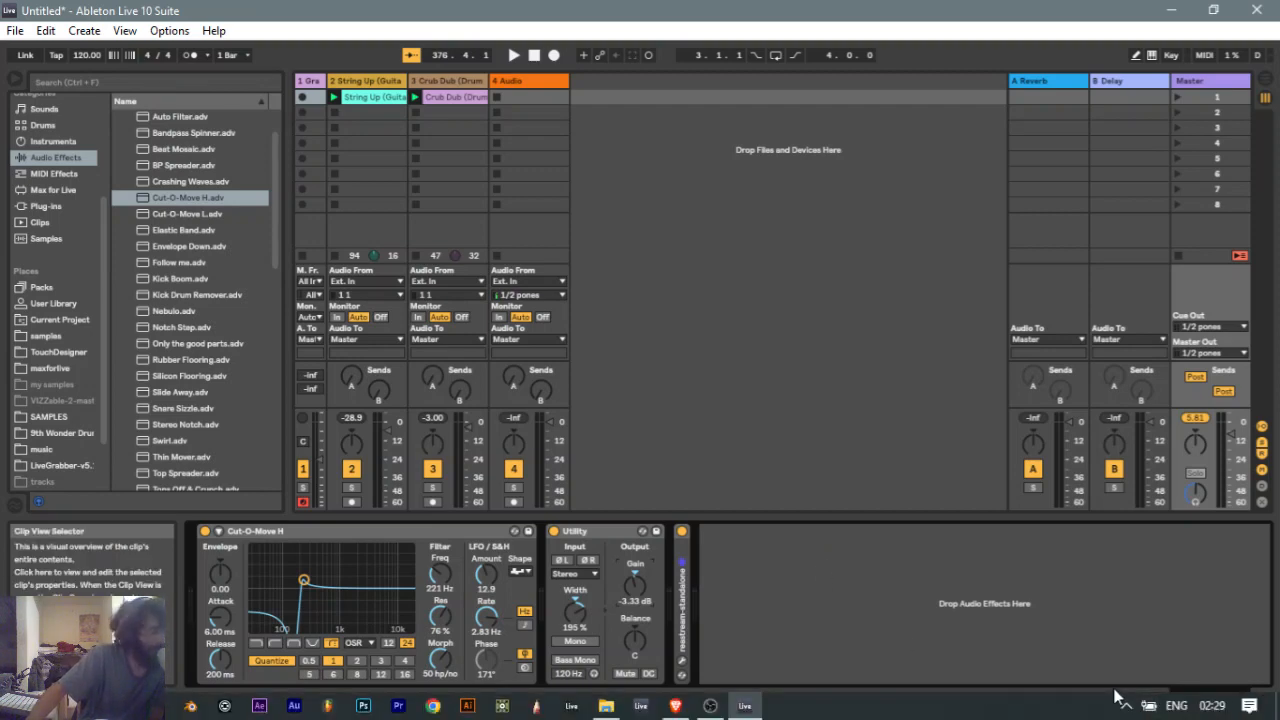